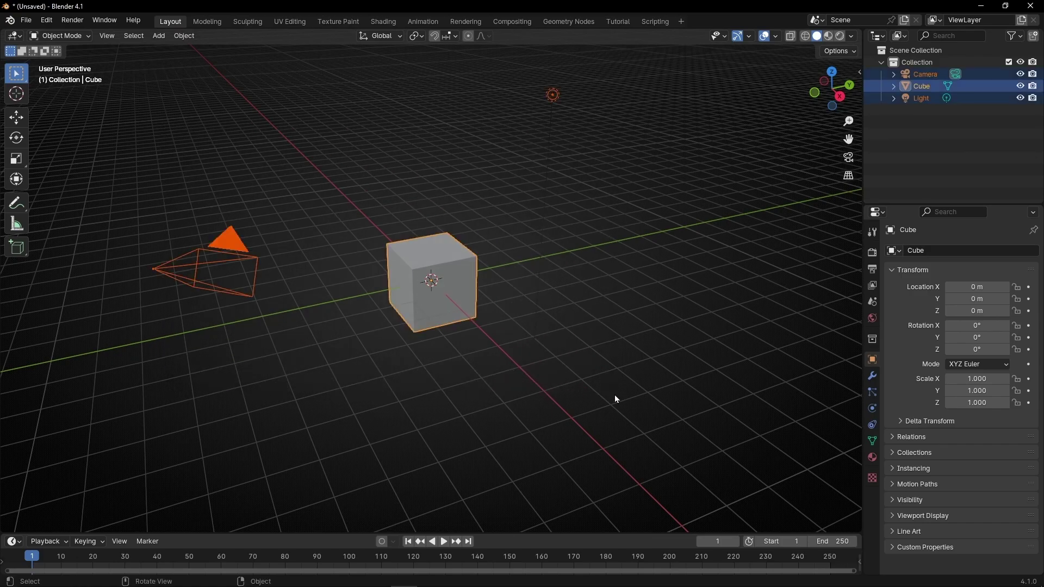
Delete the default camera, cube and light, and add a Bézier curve at the world origin.
key(Delete)
click(159, 37)
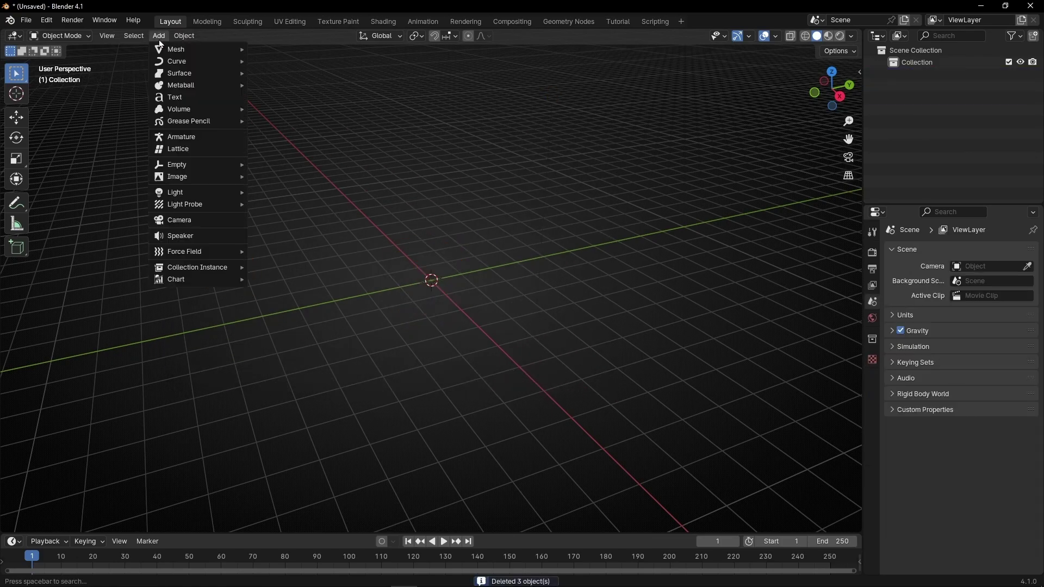
mouse_move(161, 62)
click(278, 61)
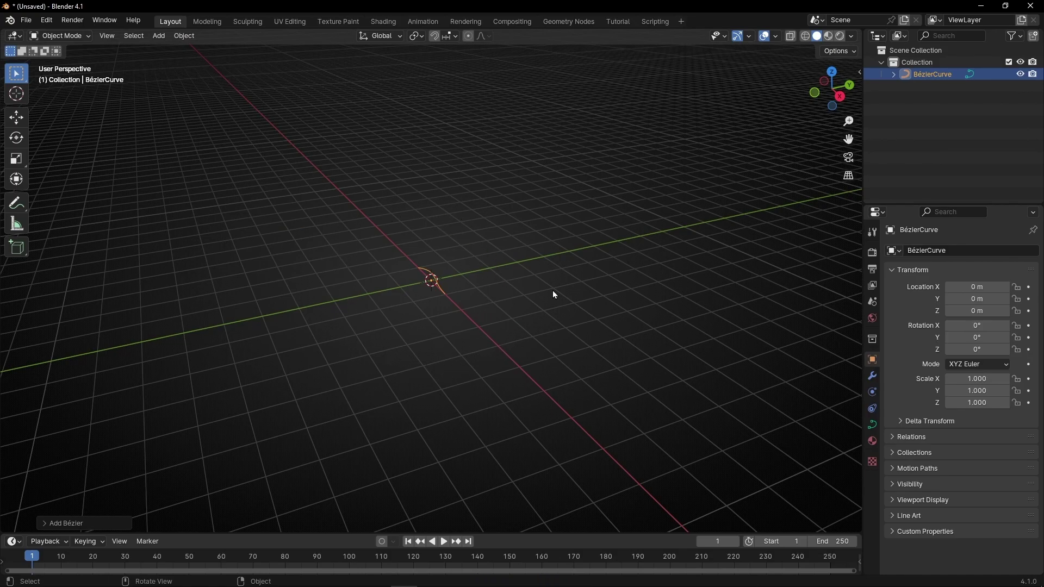
Switch to the Tutorial workspace and create a new geometry node tree on the Bézier curve.
click(624, 23)
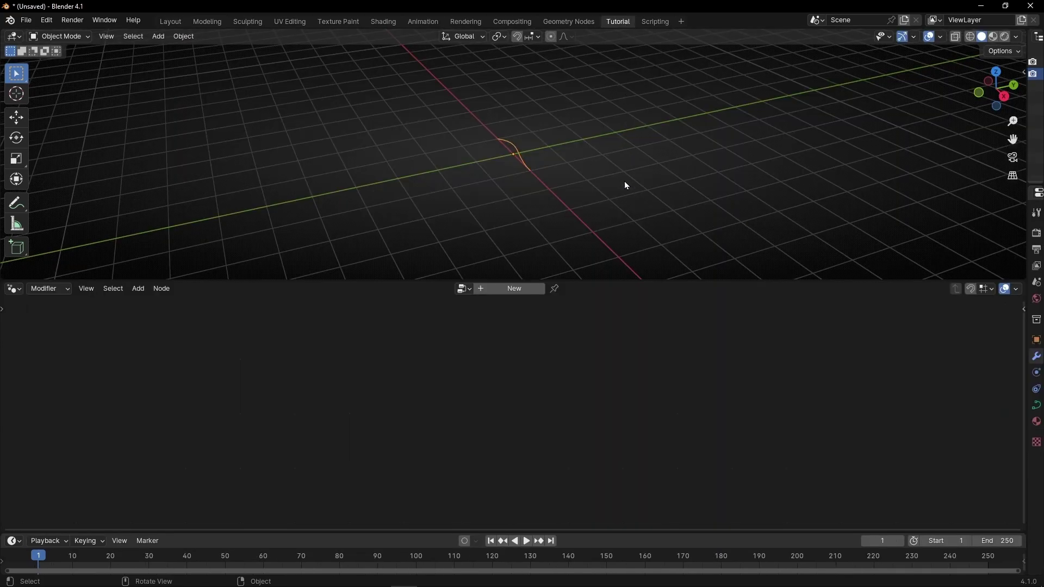
click(521, 288)
scroll(515, 187, up, 5)
middle_drag(516, 187, 576, 189)
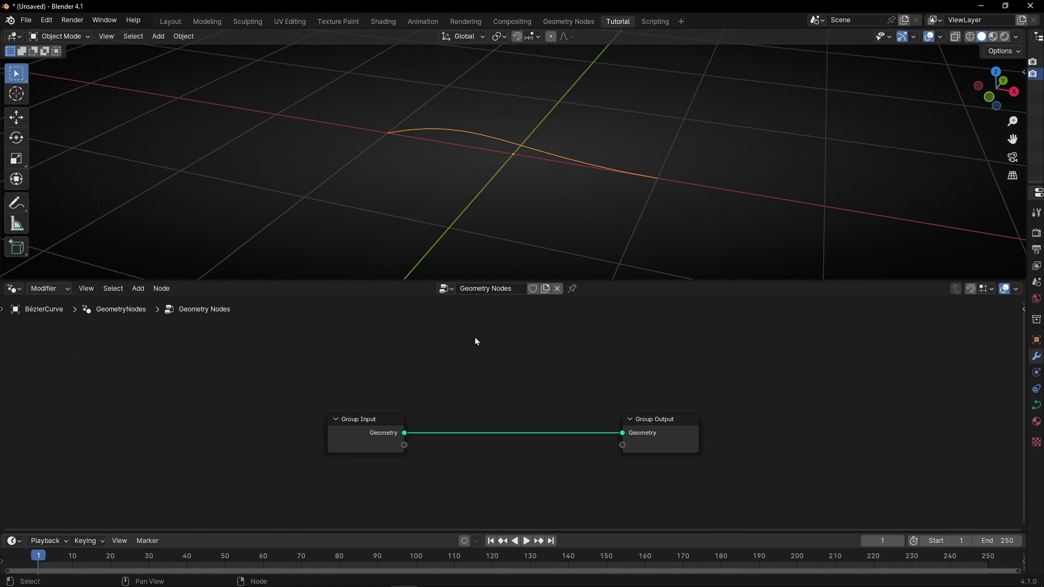
Insert an Instance on Points node between Group Input and Group Output.
key(shift+a)
text(instance on)
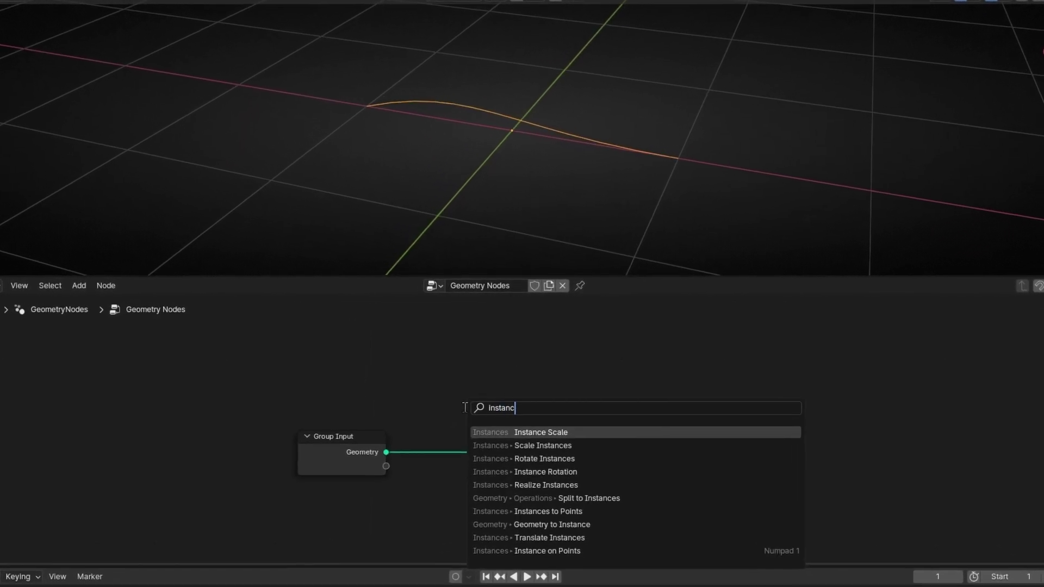
key(Return)
click(555, 400)
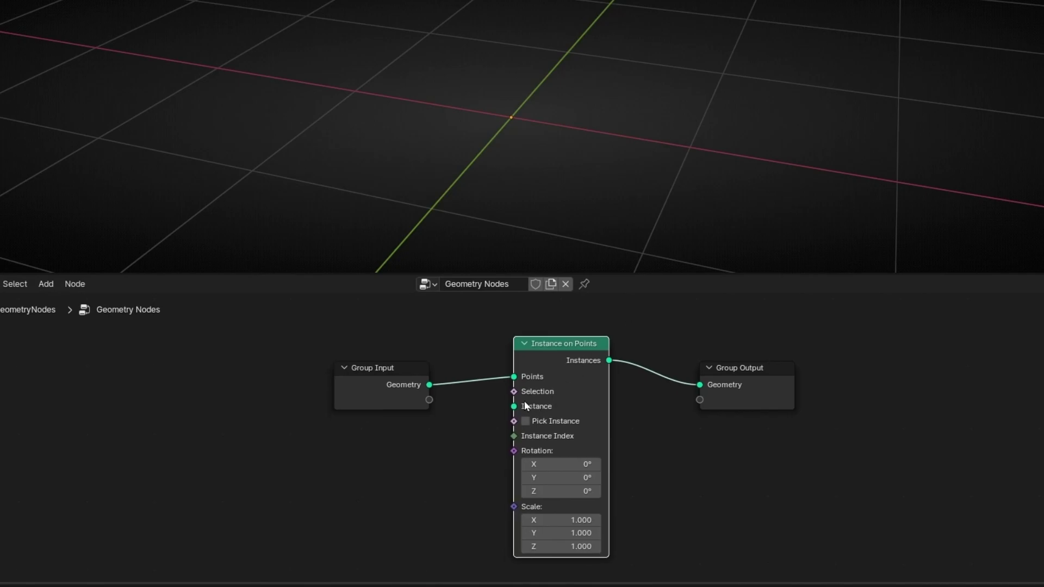
Feed a Curve Circle node into the Instance input, with a radius of 0.43 m and a resolution of 64.
drag(515, 408, 342, 503)
text(curve ci)
key(Return)
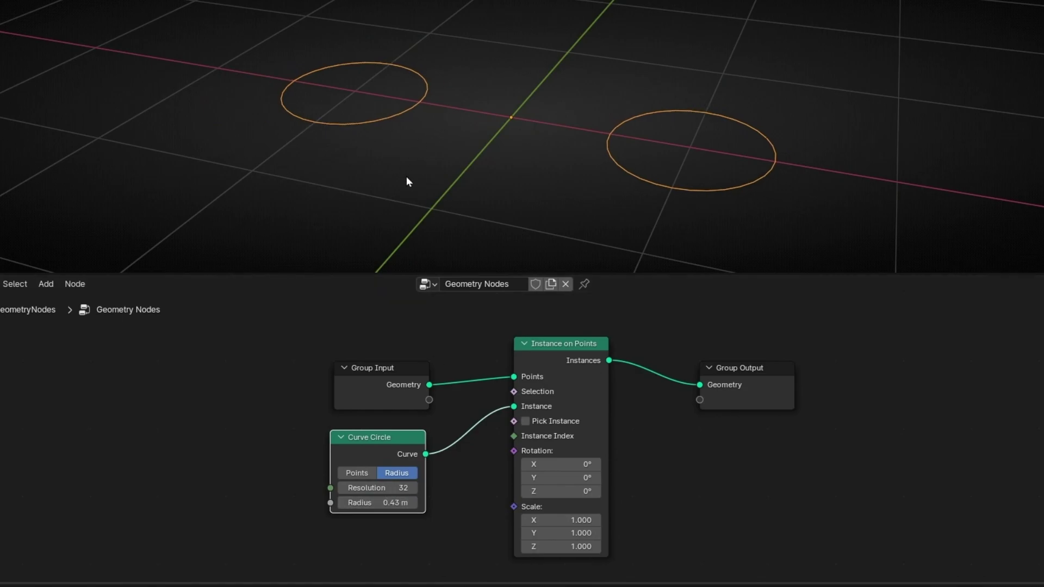
scroll(371, 149, up, 4)
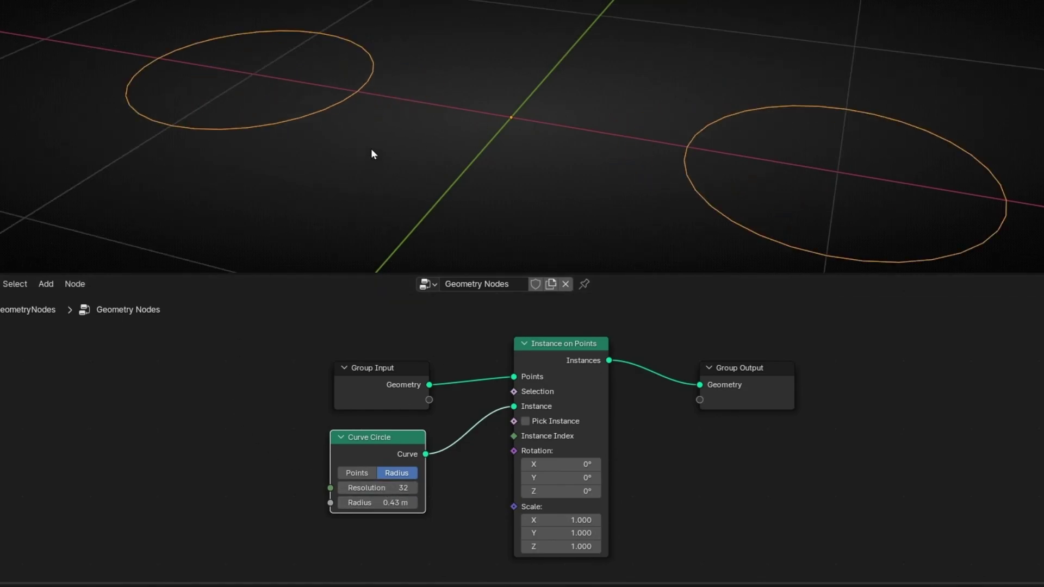
drag(380, 488, 406, 488)
Insert a Resample Curve node between Group Input and Instance on Points, and arrange the Curve Circle node below it.
drag(367, 387, 122, 374)
key(shift+a)
text(resa)
key(Return)
click(247, 343)
drag(366, 453, 288, 488)
middle_drag(477, 80, 233, 102)
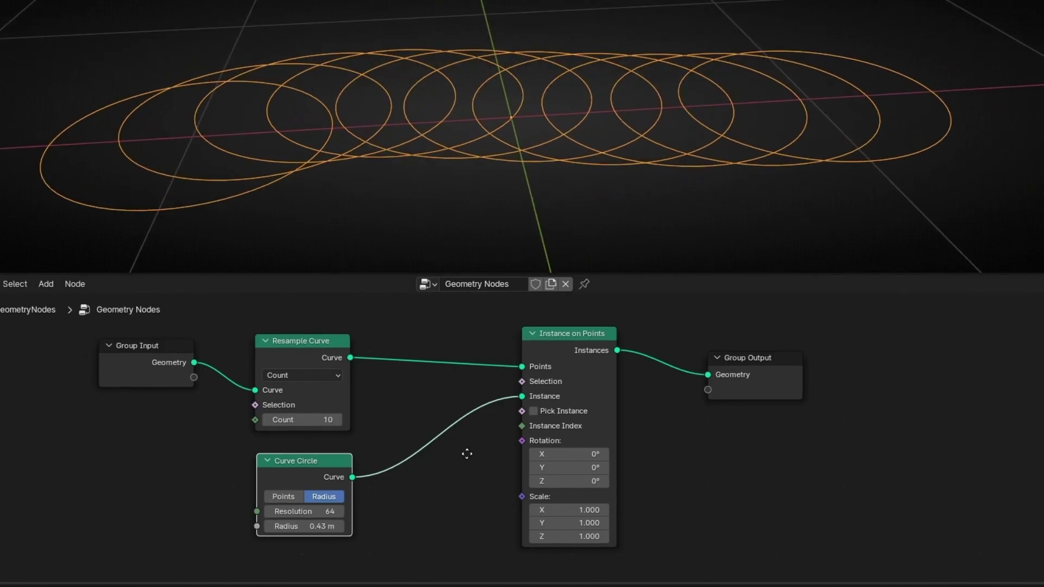
Collapse the Curve Circle node and connect an Align Euler to Vector node to the Rotation input of Instance on Points.
middle_drag(459, 462, 601, 371)
click(408, 370)
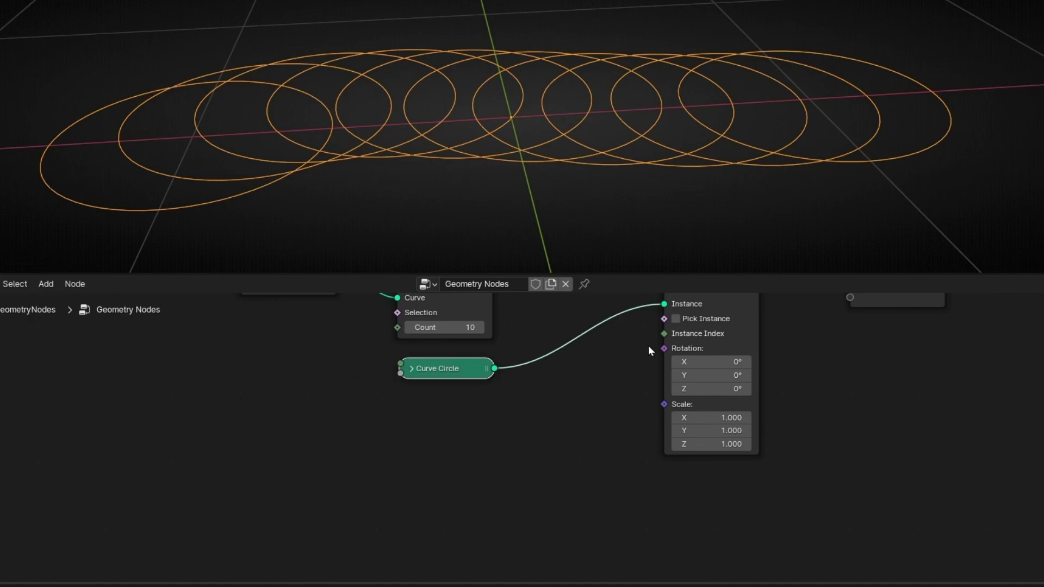
drag(661, 348, 455, 412)
text(all)
text(gn)
key(Return)
click(492, 410)
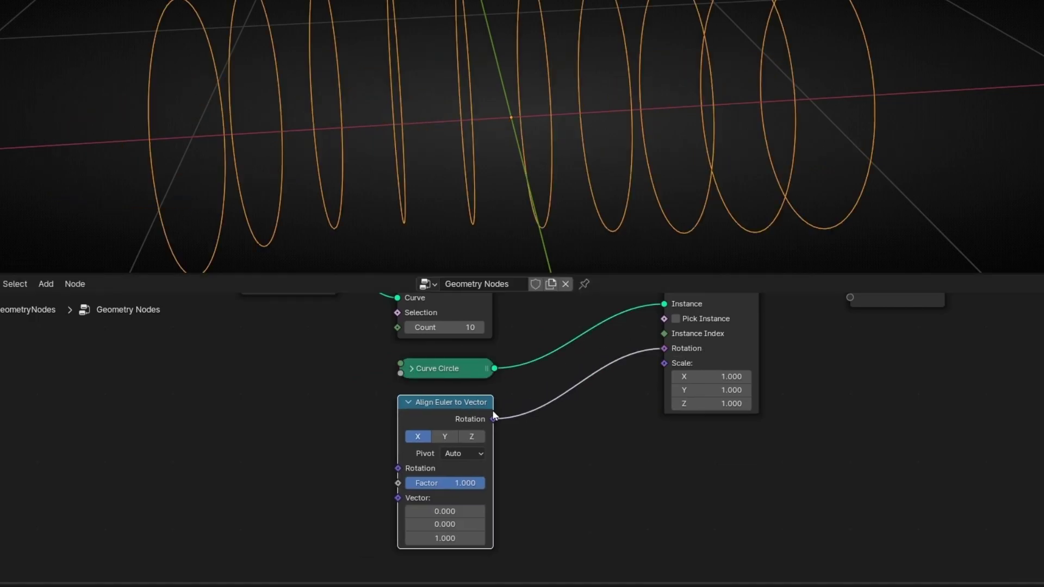
middle_drag(508, 171, 496, 229)
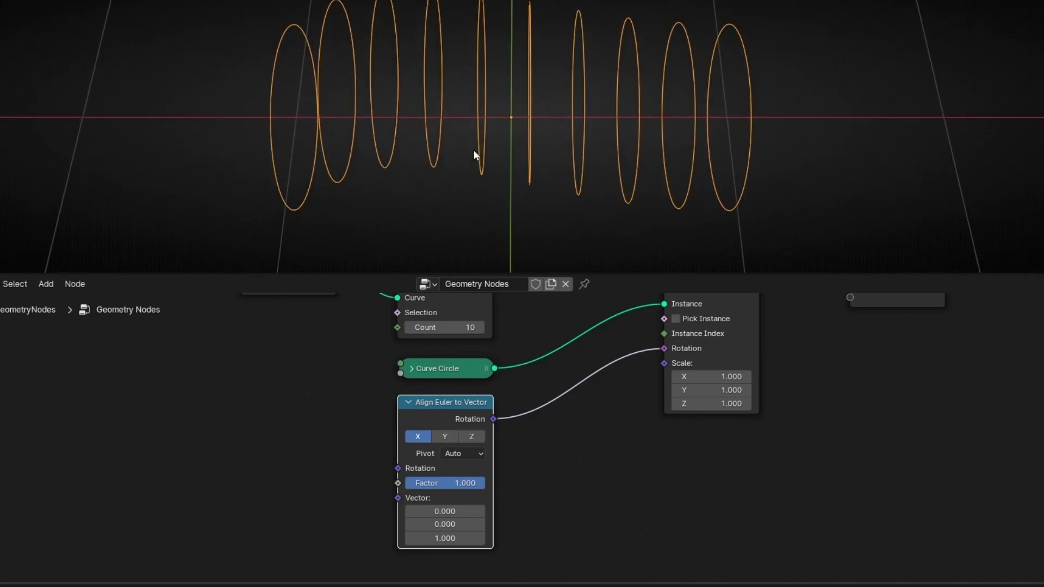
scroll(474, 163, down, 2)
middle_drag(474, 181, 450, 164)
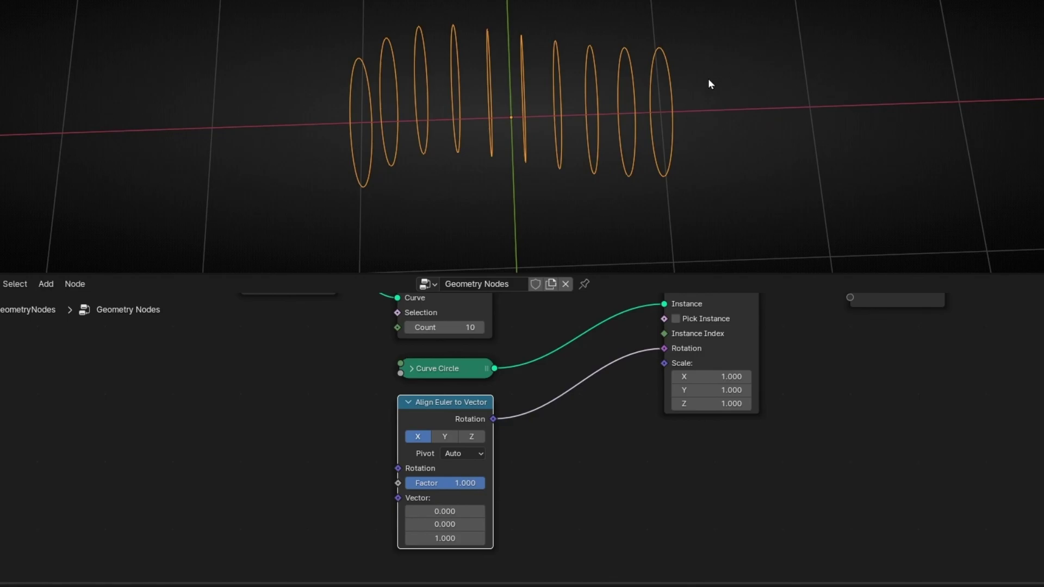
Connect a Curve Tangent node to Align Euler to Vector's Vector input and set the alignment axis to Z.
middle_drag(337, 458, 444, 433)
drag(419, 441, 371, 439)
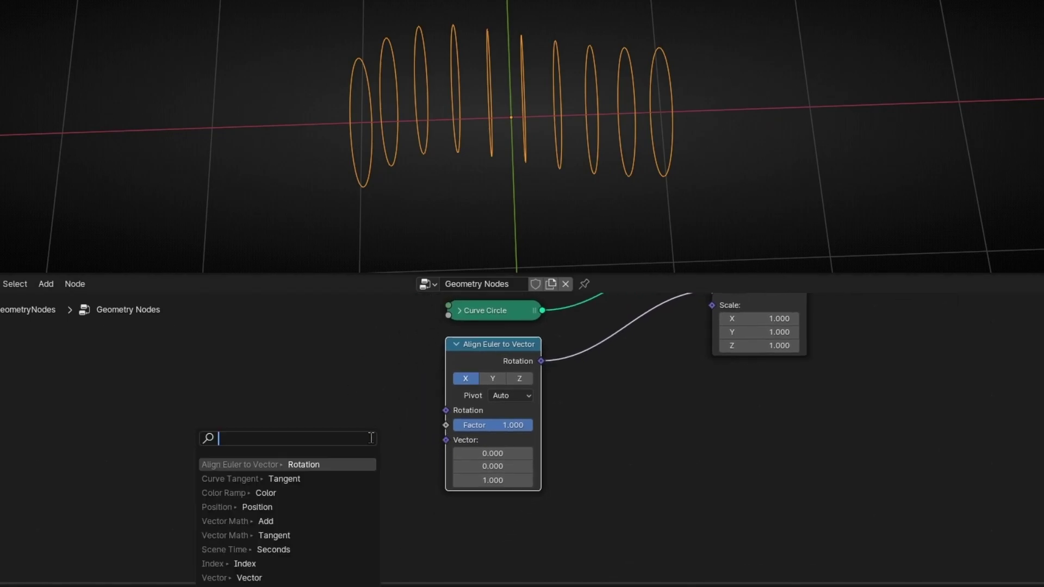
text(curve tan)
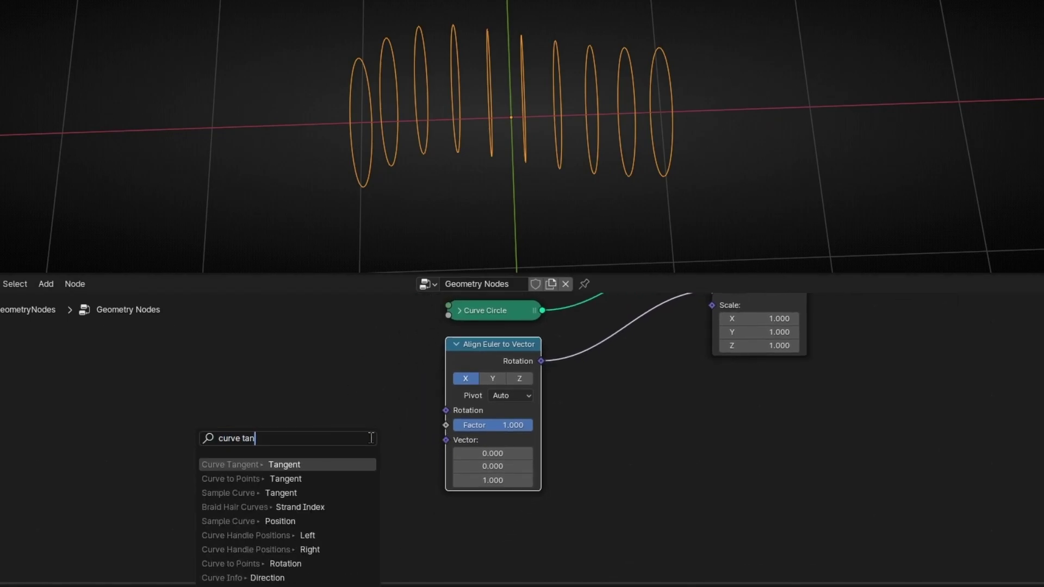
key(Return)
click(370, 437)
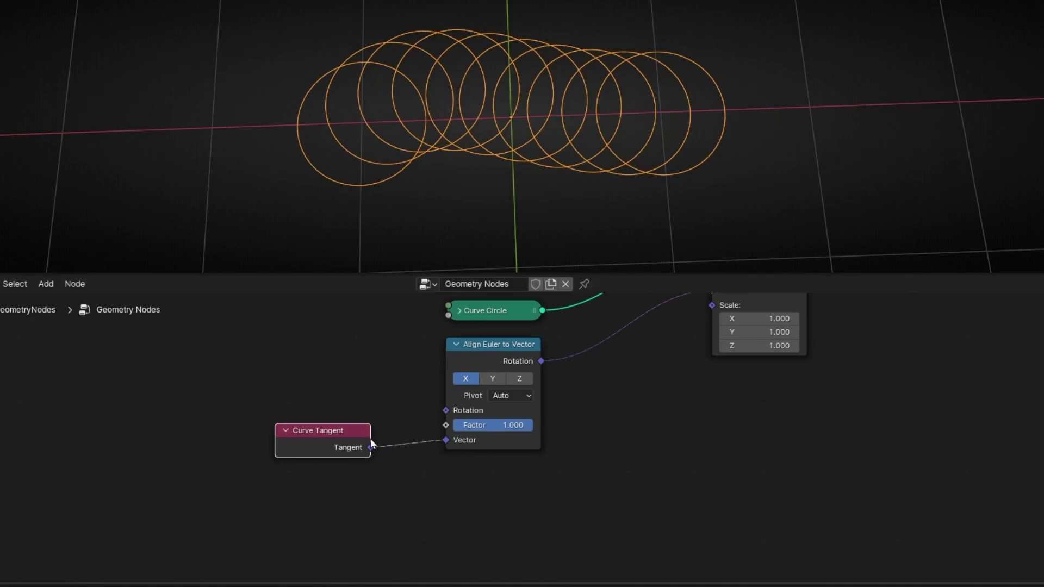
click(530, 382)
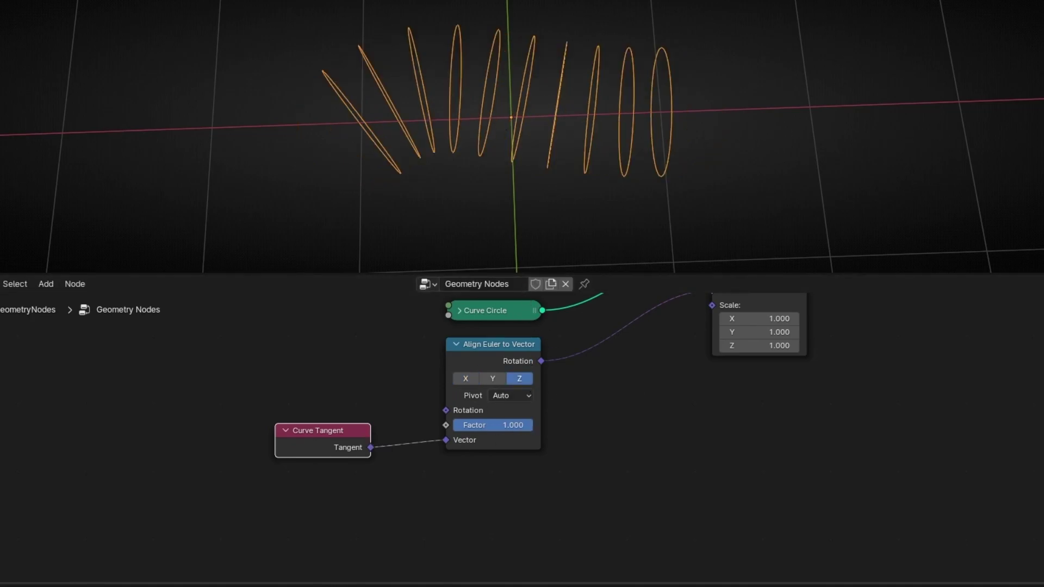
mouse_move(339, 165)
mouse_down()
mouse_move(424, 106)
mouse_move(756, 120)
mouse_up()
mouse_move(701, 115)
right_down()
mouse_move(727, 119)
mouse_move(634, 128)
right_up()
mouse_move(634, 128)
middle_down()
mouse_move(664, 112)
mouse_move(504, 85)
mouse_move(597, 86)
mouse_move(385, 347)
mouse_move(412, 413)
middle_up()
Expand the Curve Circle node, set its radius to 0.19 m and collapse it again.
click(448, 395)
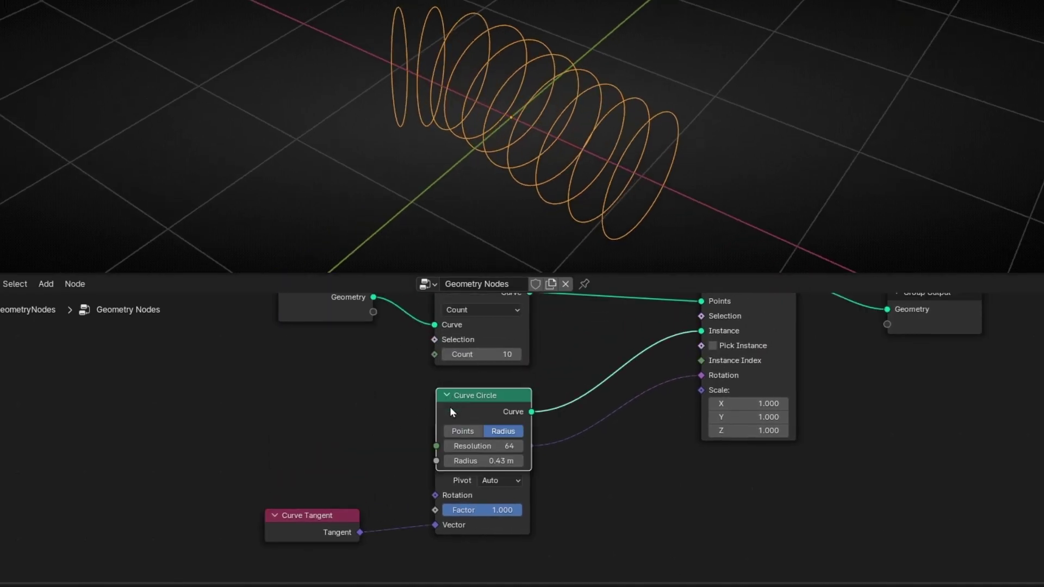
drag(465, 461, 431, 461)
middle_drag(631, 497, 367, 430)
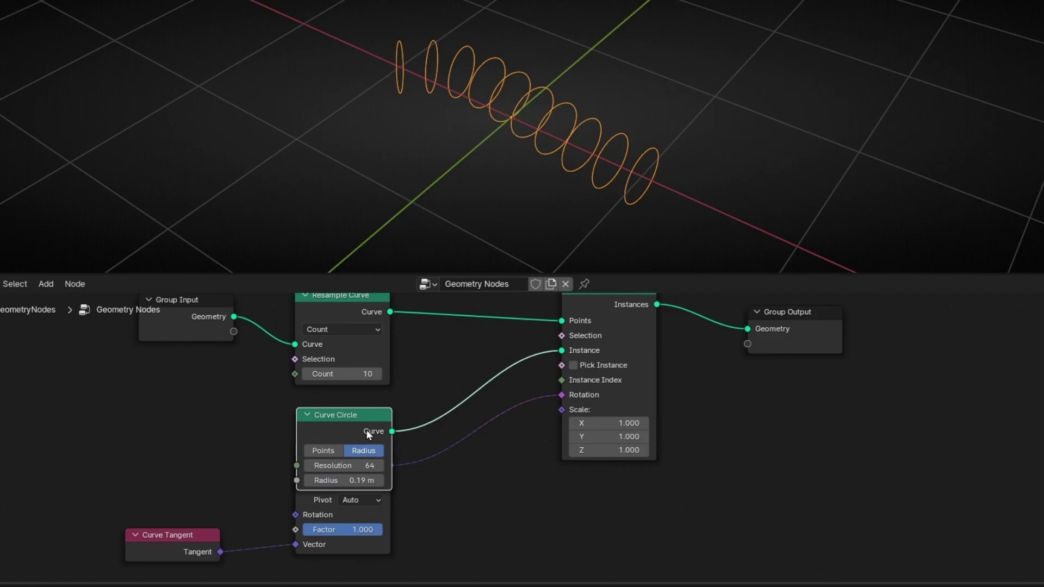
click(309, 414)
Make room before Group Output and insert a Curve to Mesh node after Instance on Points.
middle_drag(779, 415, 647, 444)
drag(622, 375, 827, 378)
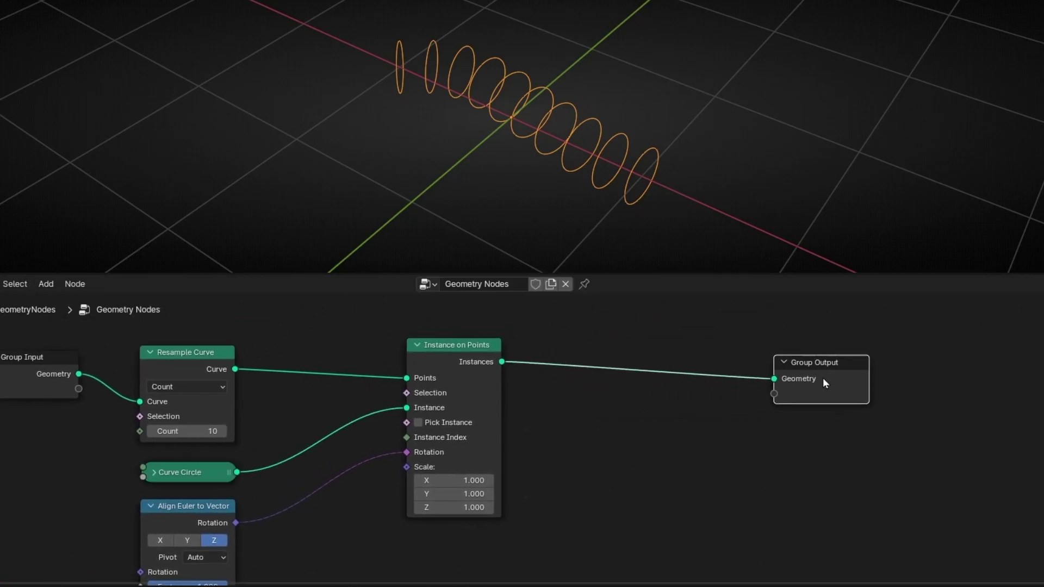
key(ctrl+space)
middle_drag(737, 382, 461, 435)
key(shift+a)
text(c)
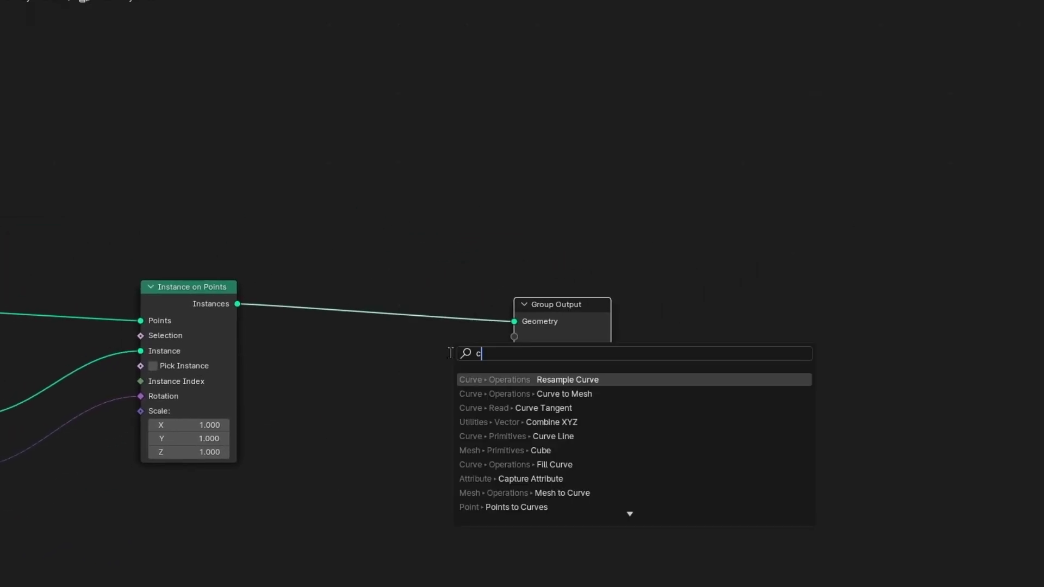
text(urve to m)
key(Return)
click(365, 296)
Feed a second Curve Circle node into Curve to Mesh's Profile Curve and set its radius to 0.02 m.
click(549, 420)
alt+right_drag(436, 410, 379, 332)
click(351, 408)
key(ctrl+alt+space)
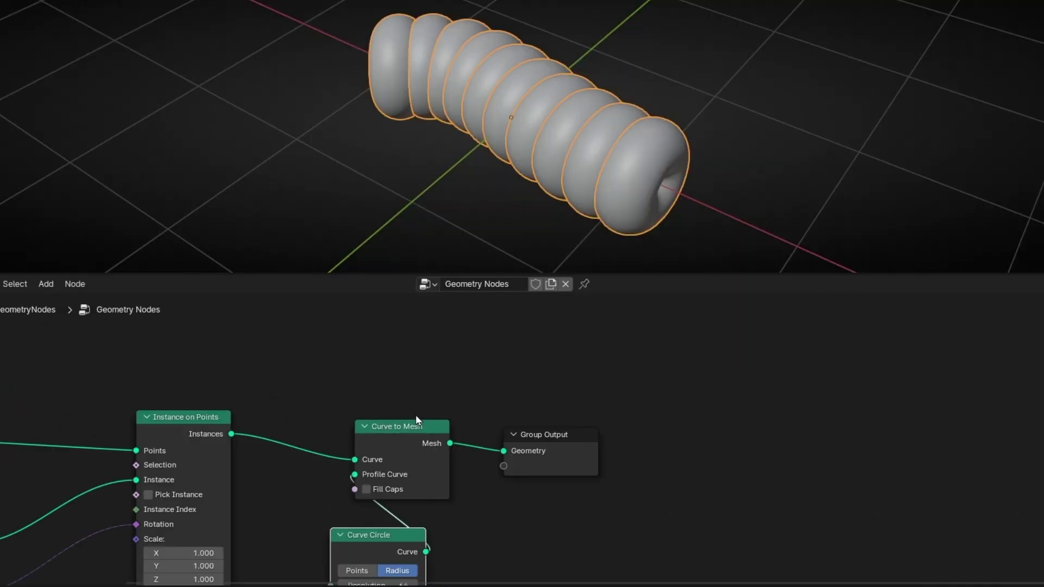
drag(438, 517, 405, 517)
middle_drag(603, 162, 647, 121)
Insert a Set Material node between Curve to Mesh and Group Output and assign the material named Material.
click(556, 472)
drag(590, 371, 786, 372)
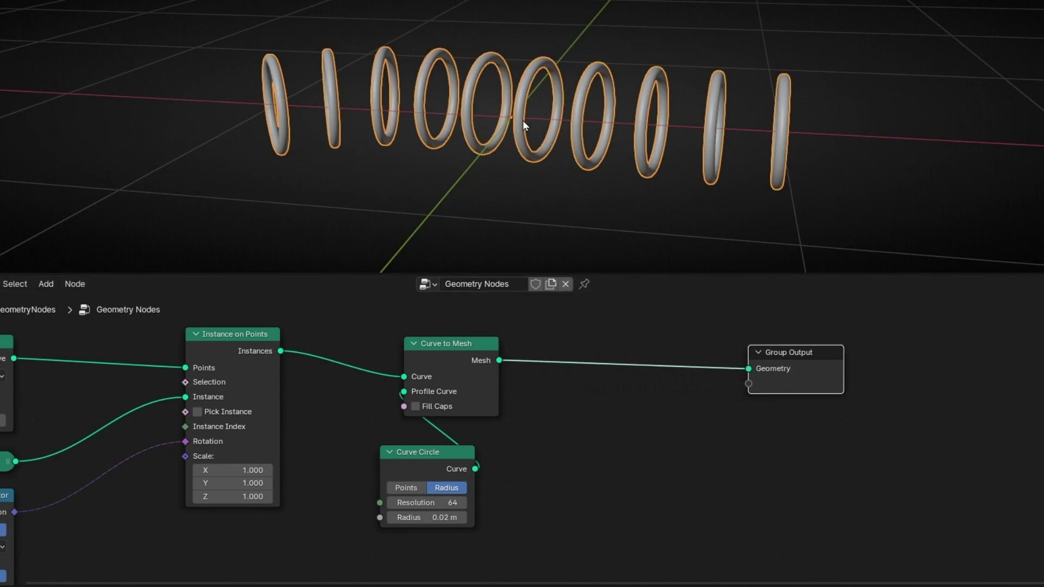
key(shift+a)
text(set)
key(Down)
key(Return)
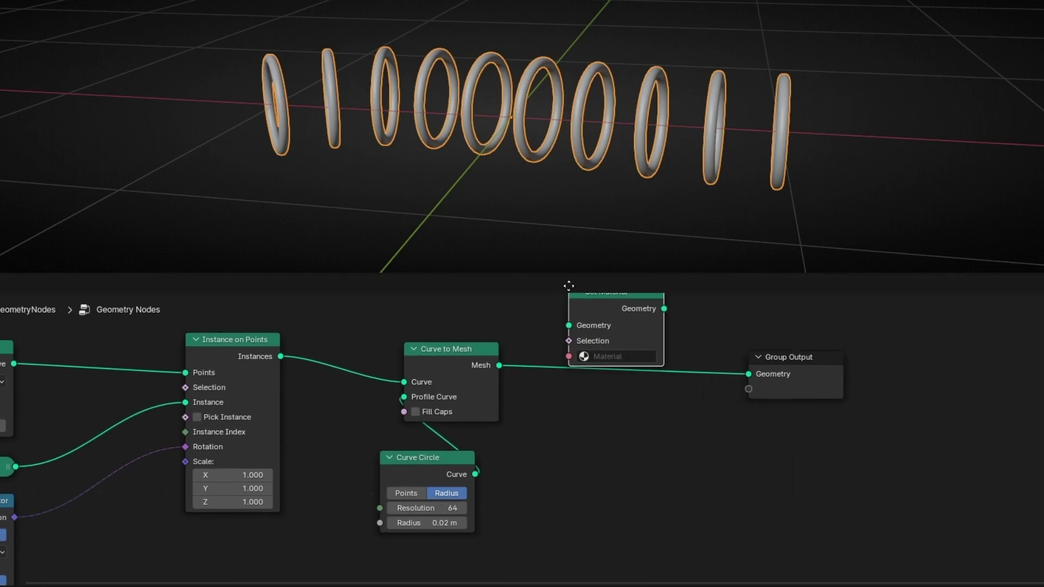
click(596, 401)
click(647, 478)
click(650, 503)
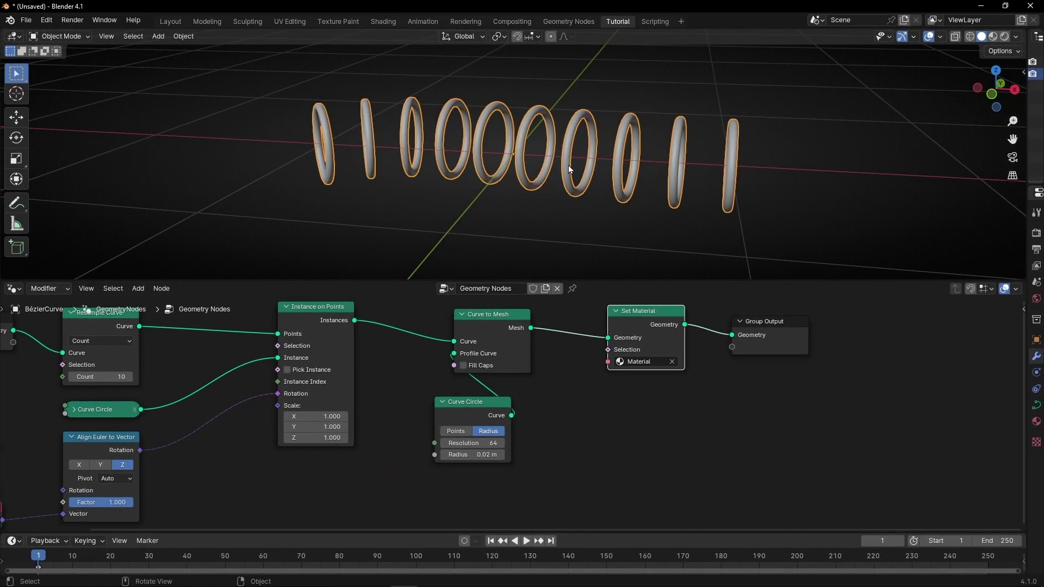
Add a UV sphere at the centre of the rings and scale it down to about 0.09.
click(157, 36)
mouse_move(185, 50)
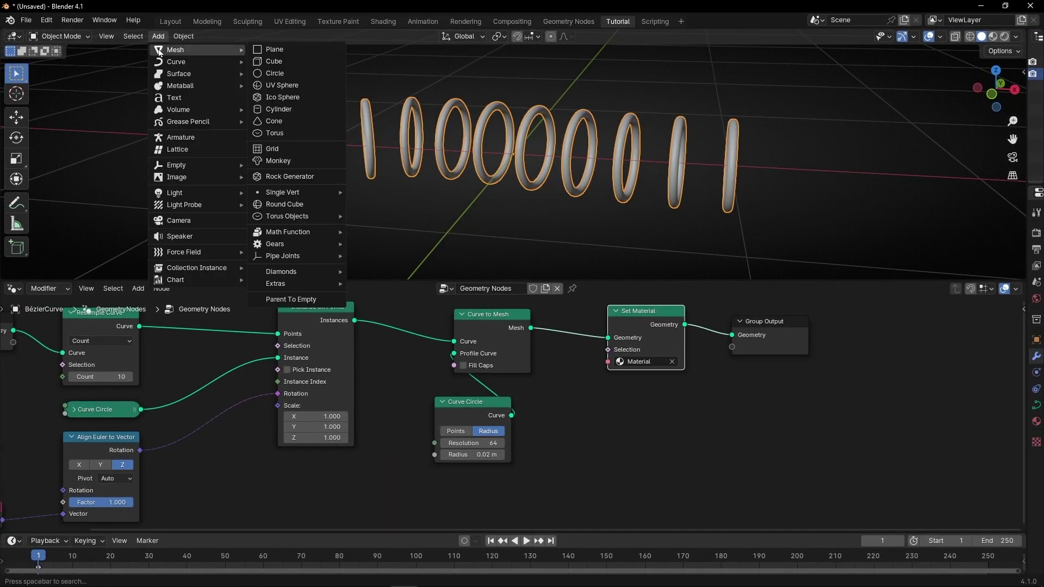
click(288, 91)
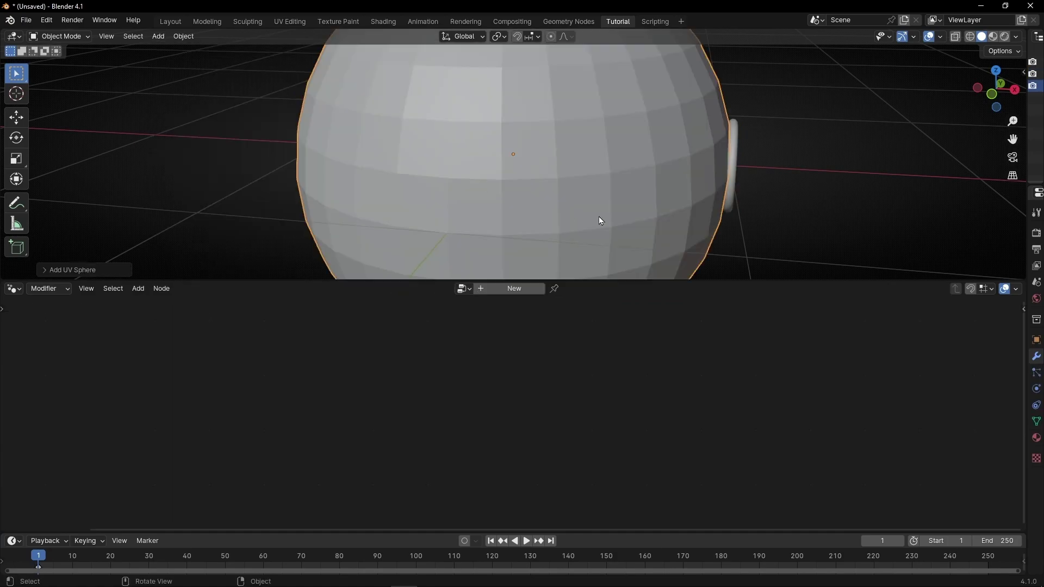
key(s)
click(536, 163)
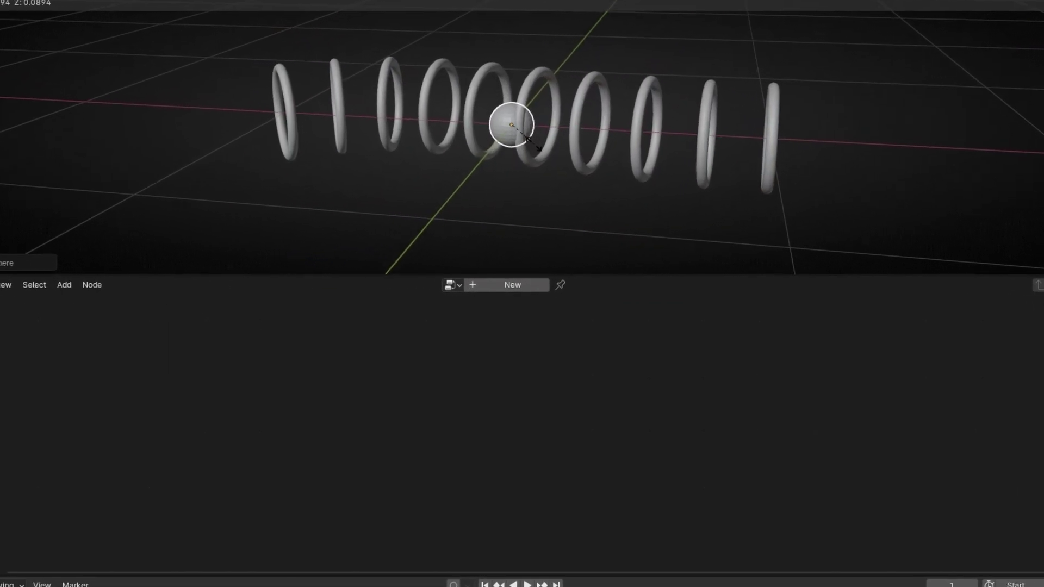
Reselect the rings, pin their node tree and place an Object Info node below the existing nodes.
click(601, 143)
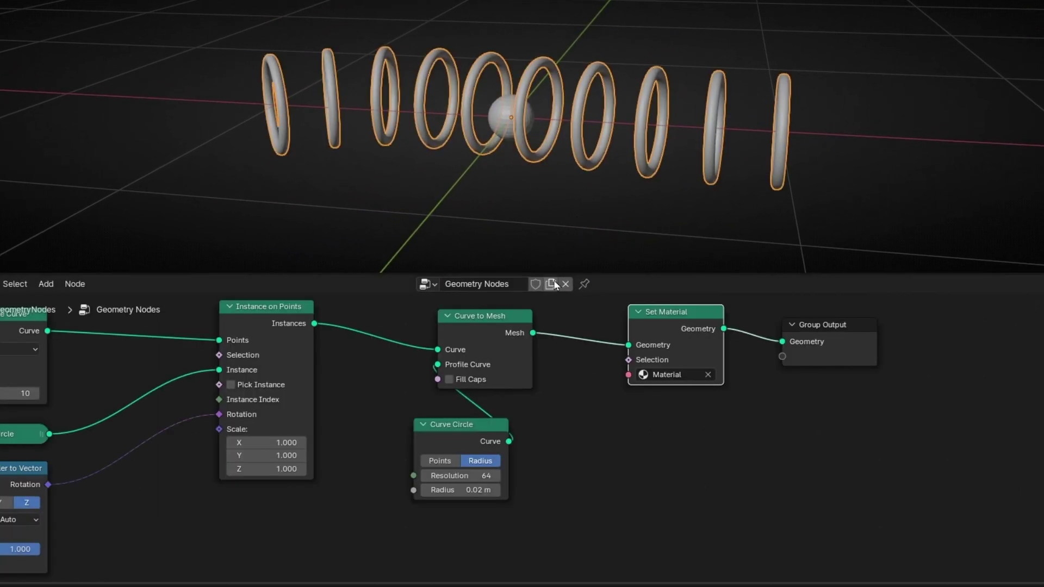
scroll(430, 416, down, 2)
middle_drag(391, 423, 518, 361)
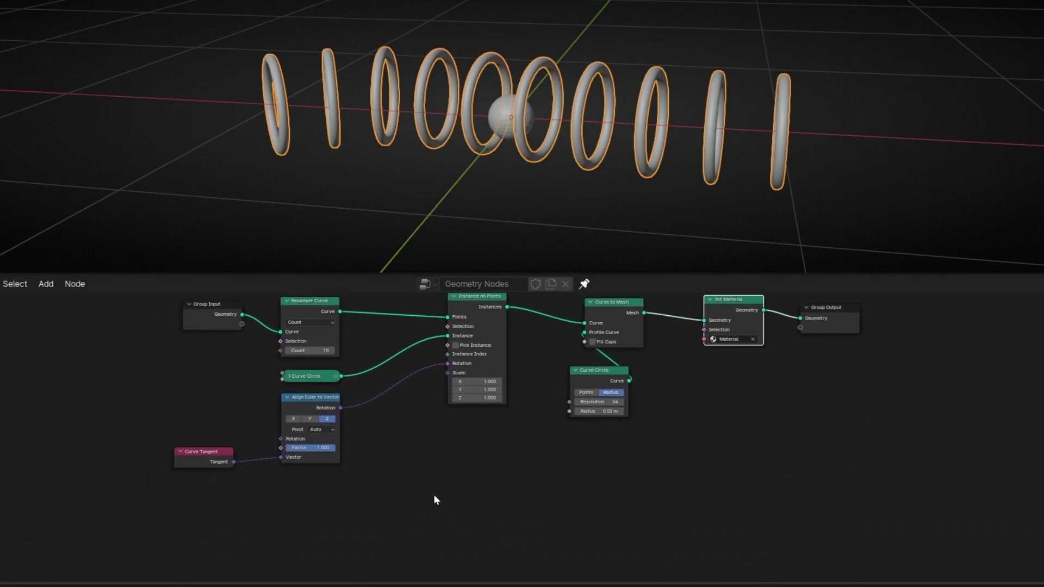
key(shift+a)
text(o)
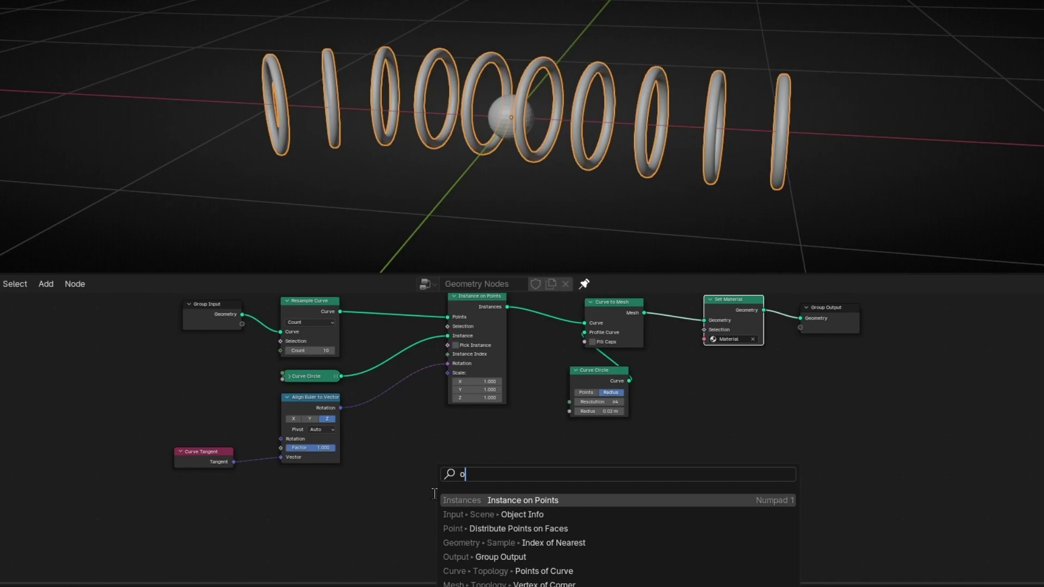
text(bject)
key(Return)
click(419, 454)
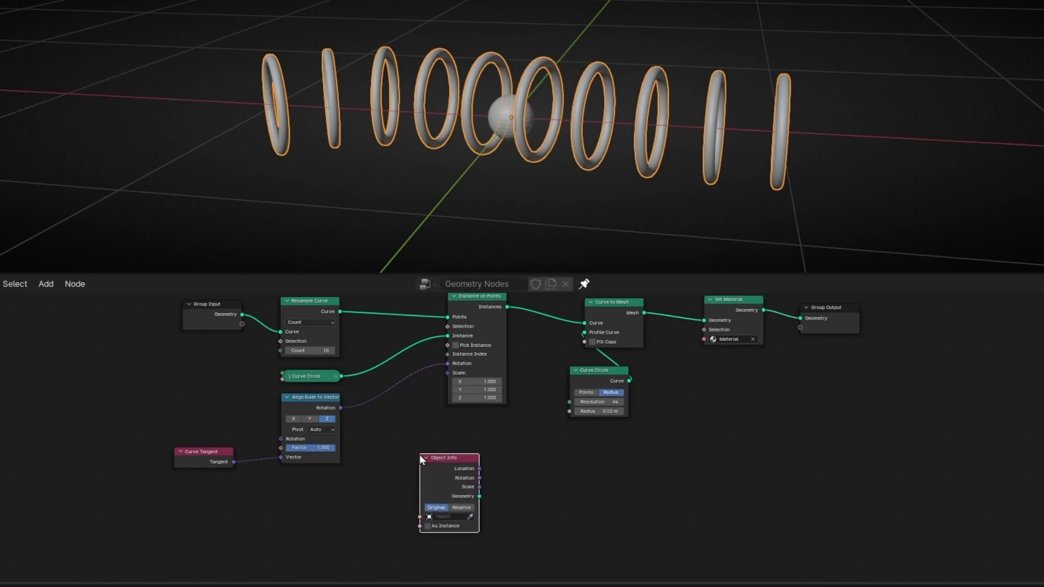
Set the Object Info node's object to Sphere.
scroll(491, 486, up, 4)
middle_drag(491, 486, 507, 371)
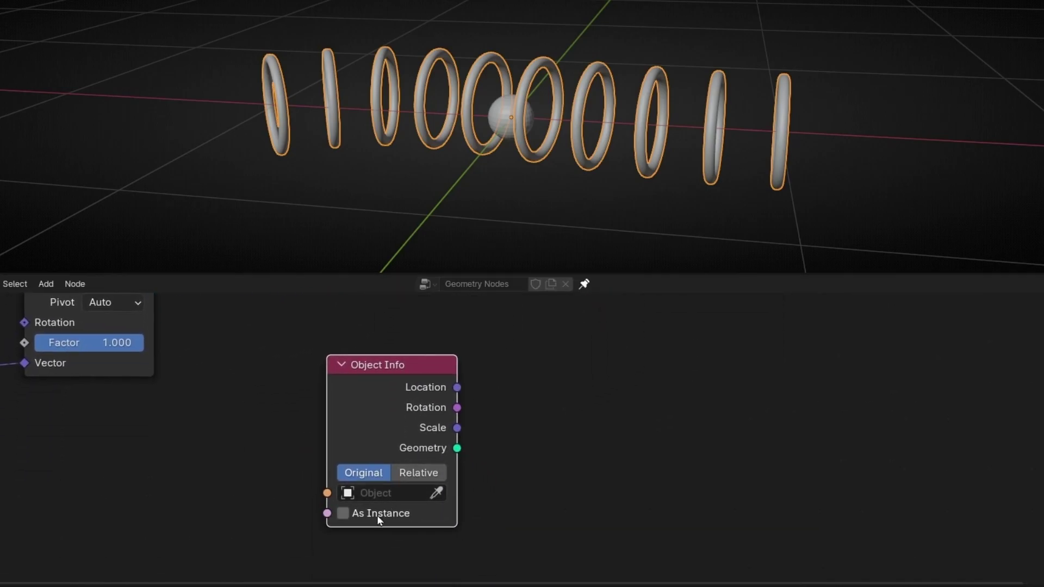
click(383, 494)
click(397, 317)
click(472, 347)
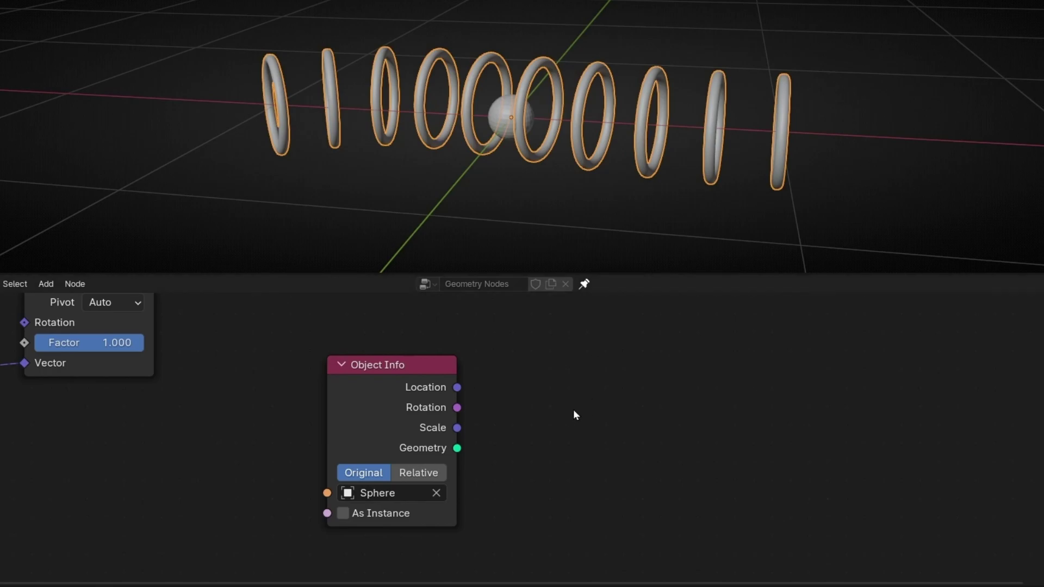
Place a Vector Math node beside the Object Info node and set its operation to Distance.
key(shift+a)
text(vector am)
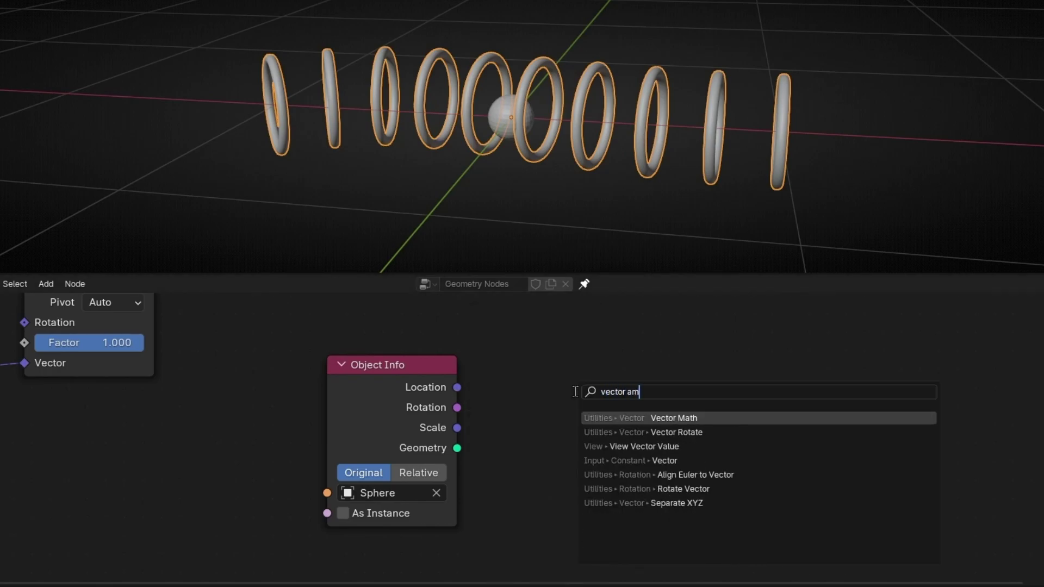
key(Return)
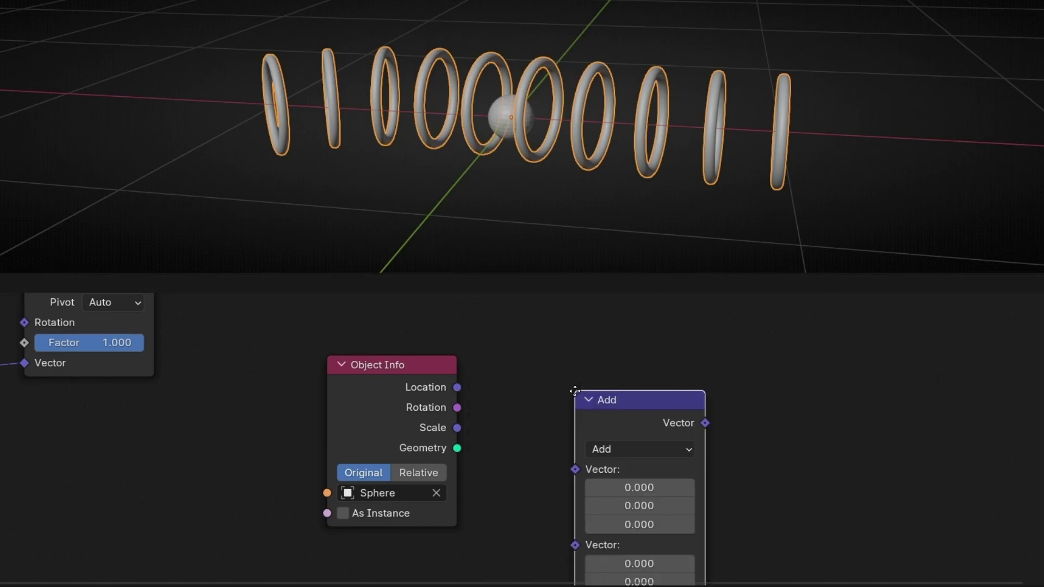
click(568, 343)
click(618, 393)
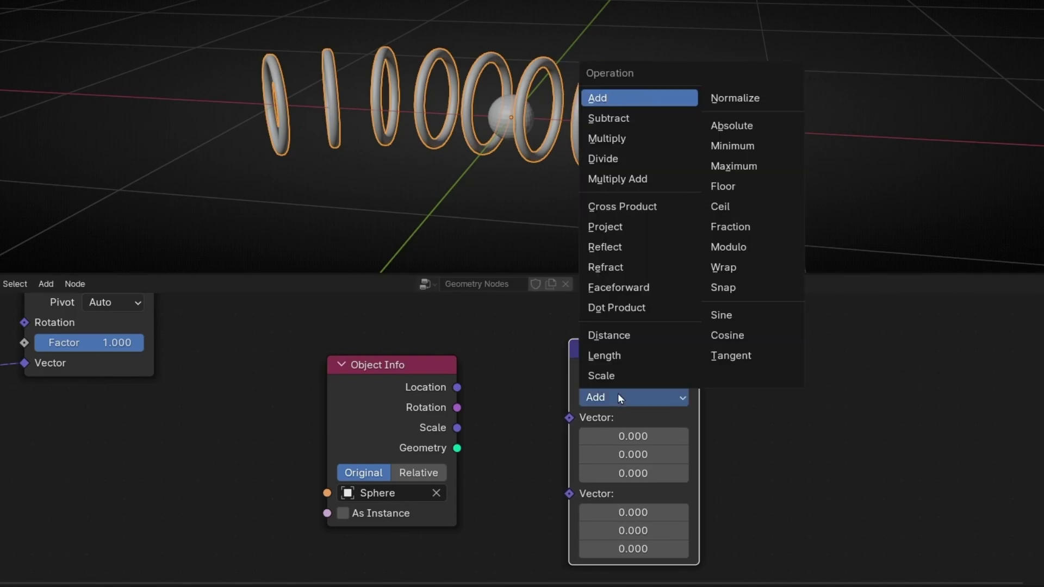
click(628, 343)
Connect the Object Info's Location to the Distance node's first Vector input and reposition the Object Info node.
drag(458, 386, 470, 379)
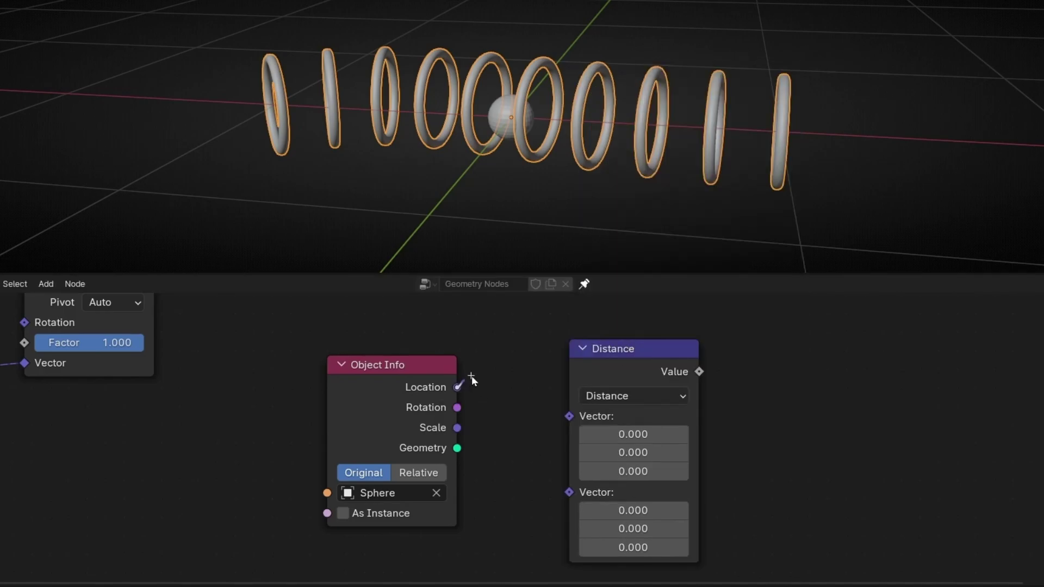
drag(480, 340, 560, 414)
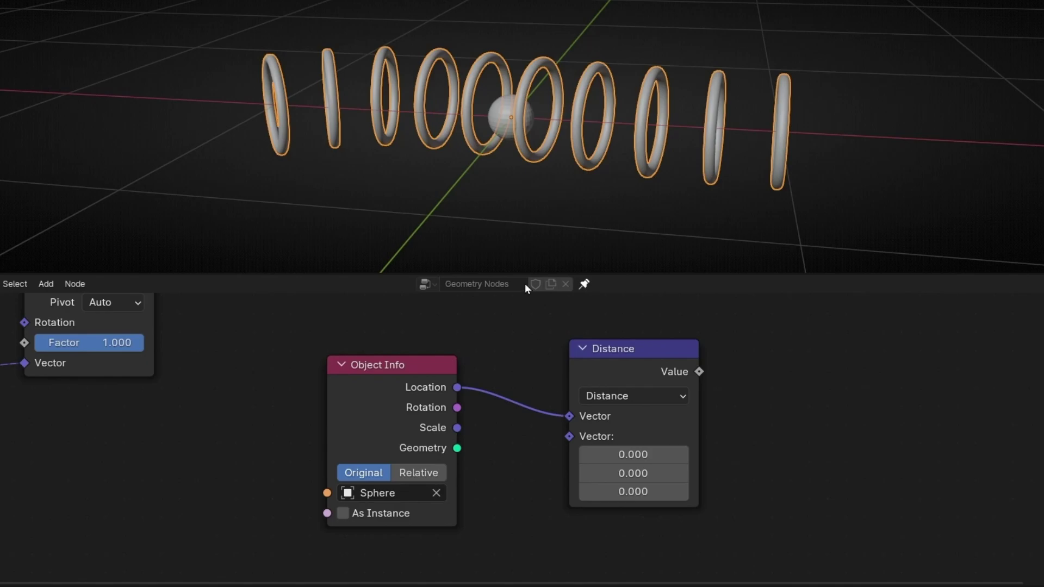
drag(384, 397, 405, 367)
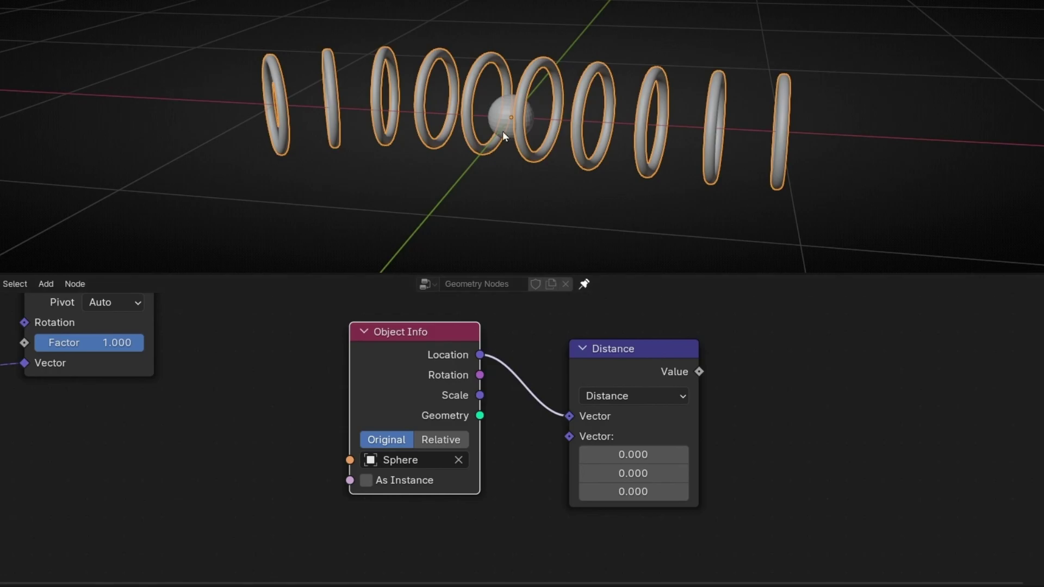
Add a Position node below Object Info, feeding the Distance node's second Vector input, and align the Distance node.
scroll(517, 534, down, 3)
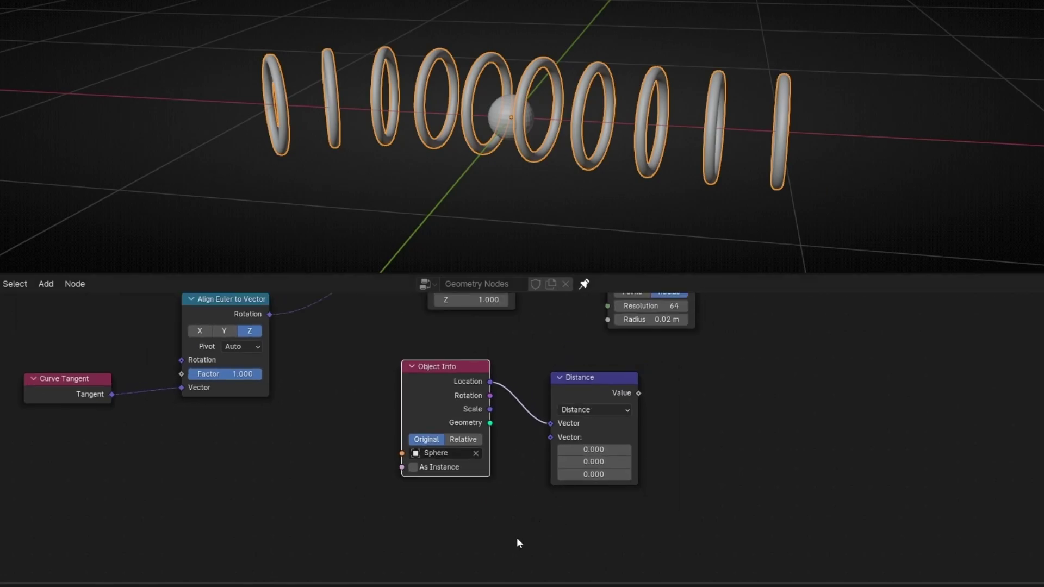
middle_drag(517, 537, 447, 502)
drag(491, 407, 401, 510)
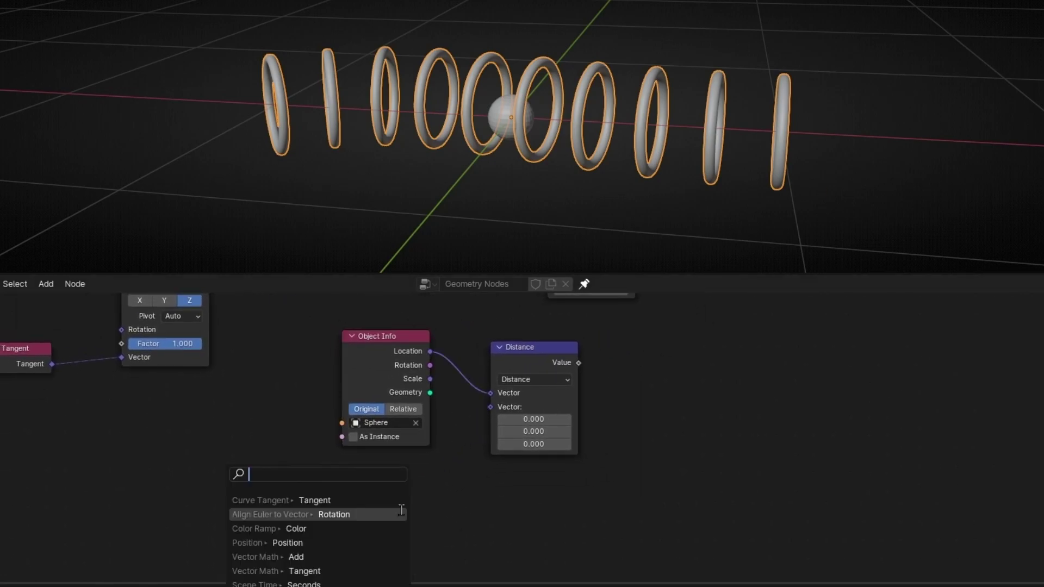
text(pos)
key(Return)
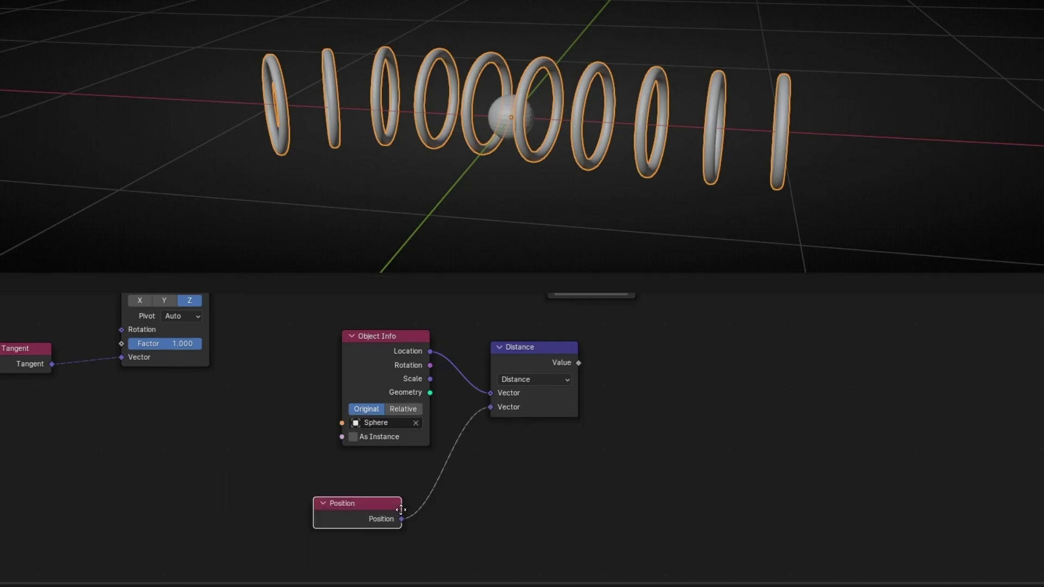
click(436, 486)
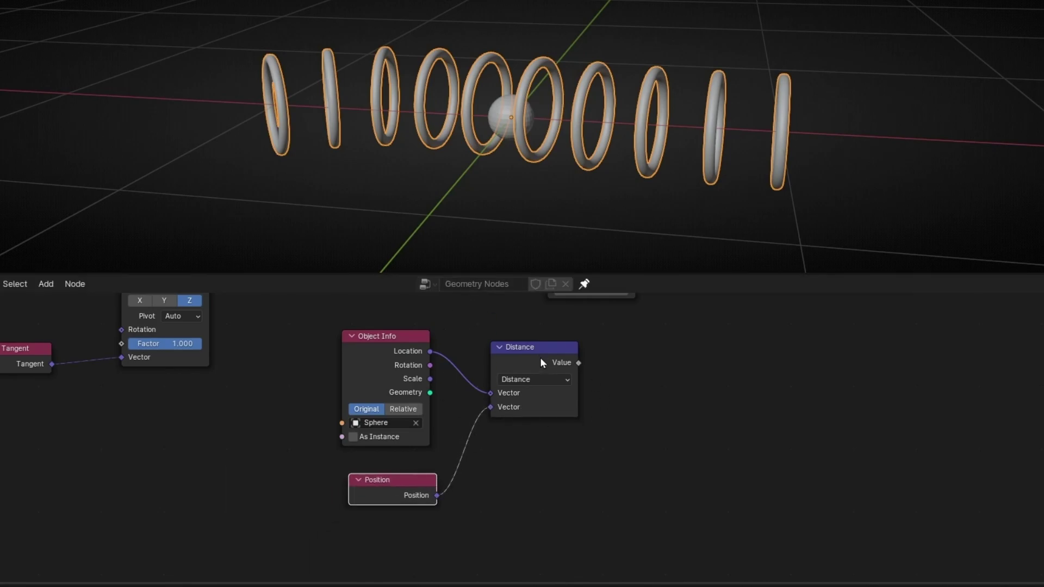
drag(544, 363, 540, 371)
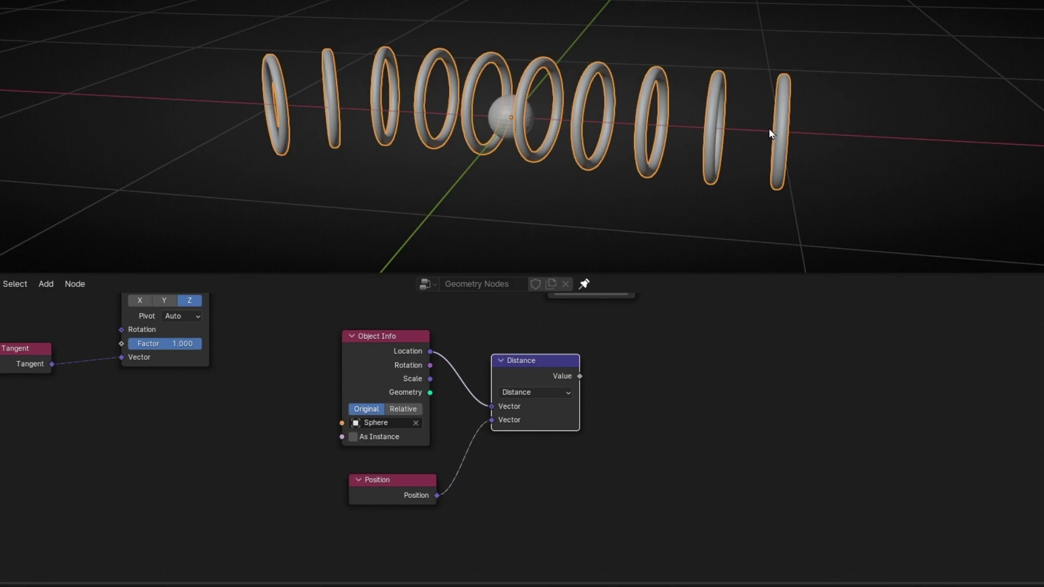
Widen the outliner and properties area and connect the Distance node's Value to a new Group Output socket.
scroll(734, 418, down, 2)
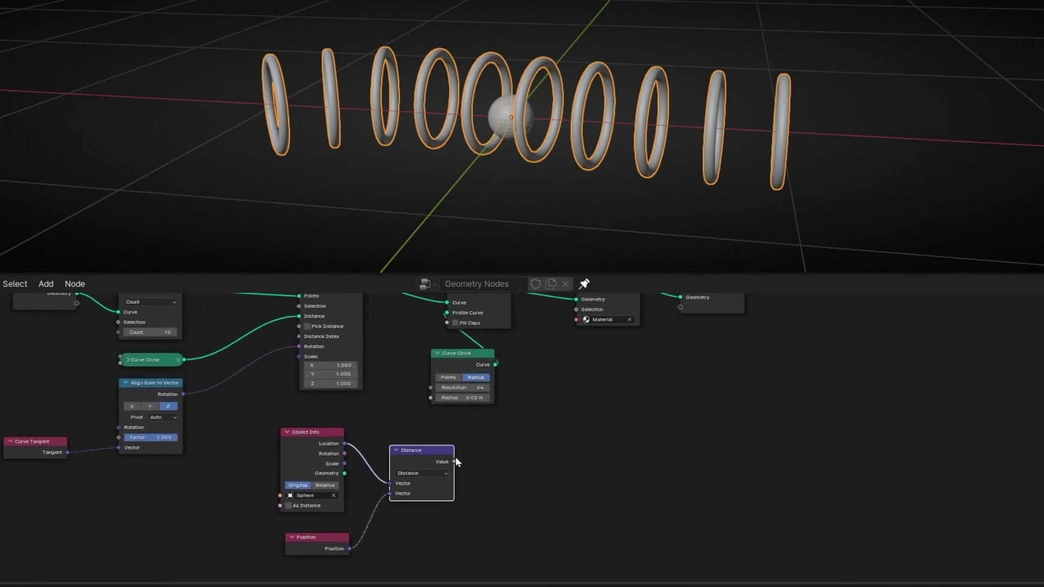
middle_drag(561, 435, 516, 473)
drag(647, 330, 718, 331)
drag(409, 499, 639, 391)
key(Escape)
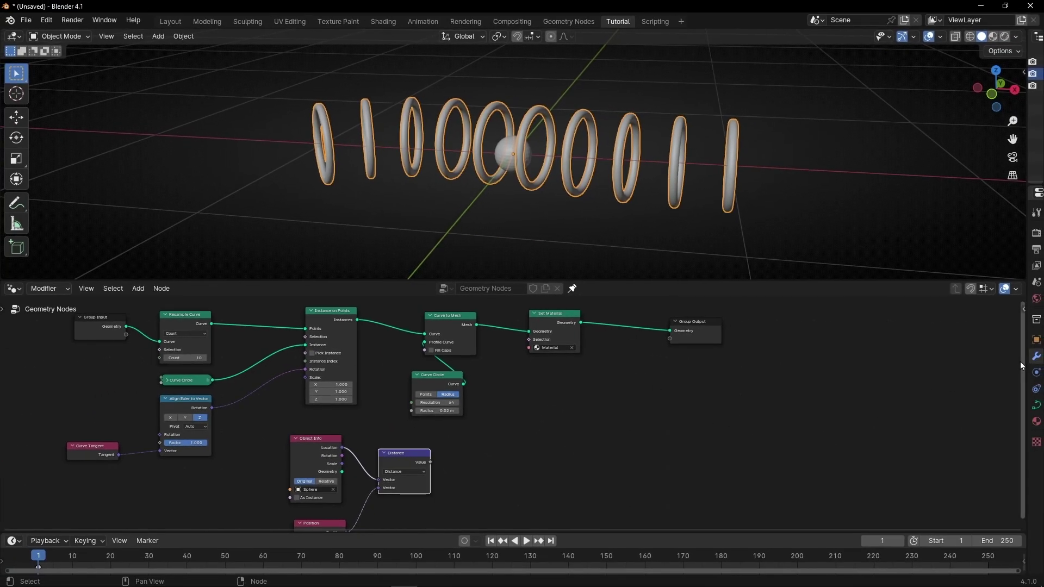
drag(1022, 361, 848, 359)
drag(342, 461, 581, 340)
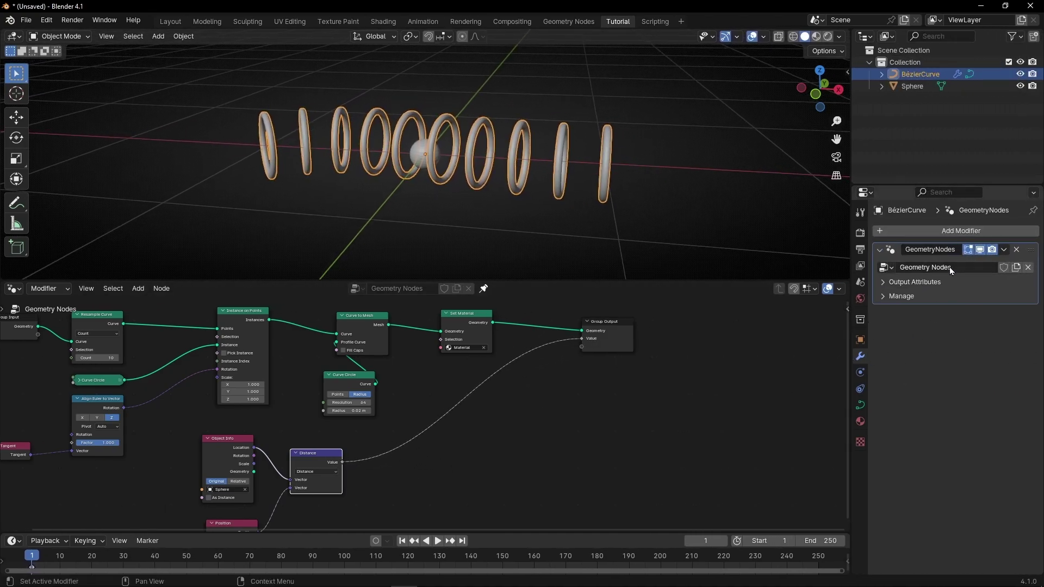
Name the modifier's Value output attribute distance and switch the viewport to material preview shading.
click(885, 283)
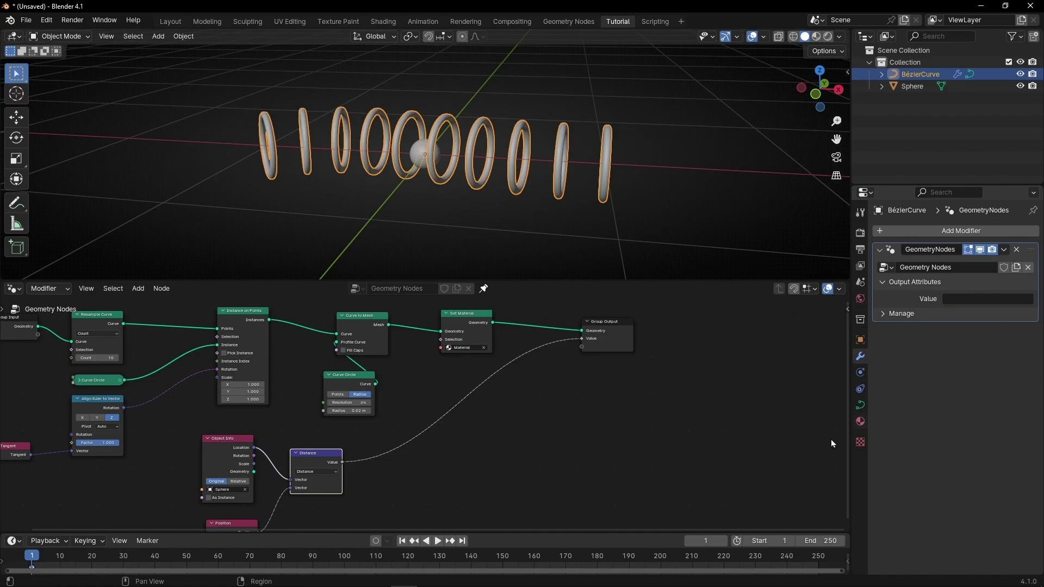
click(963, 299)
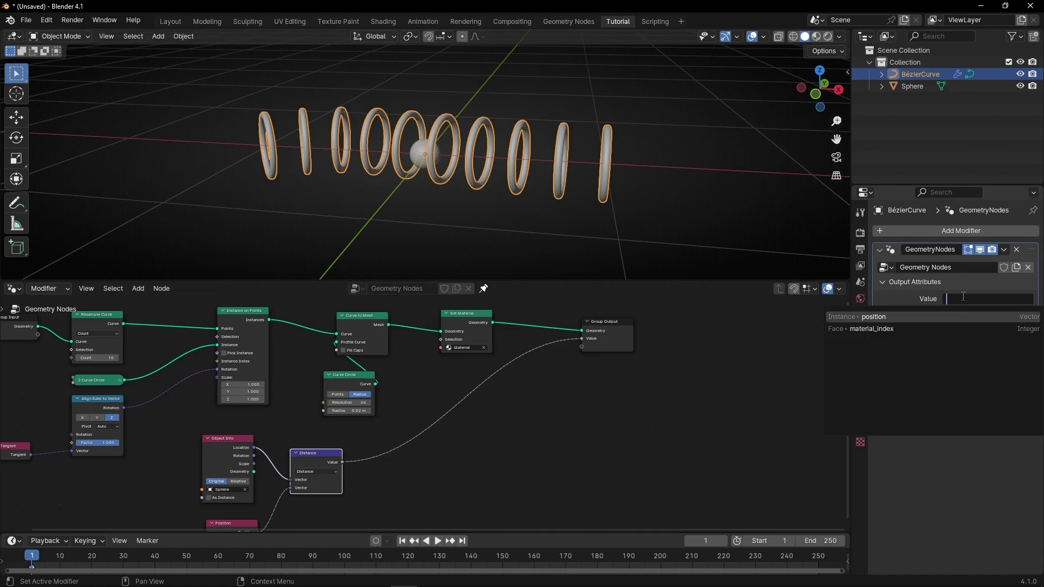
text(distance)
key(Return)
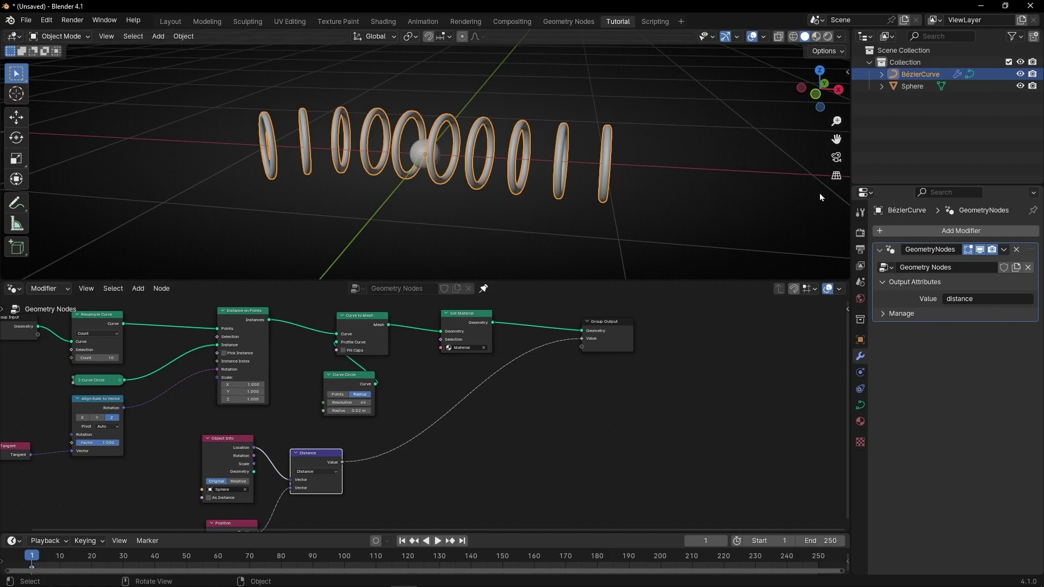
click(817, 37)
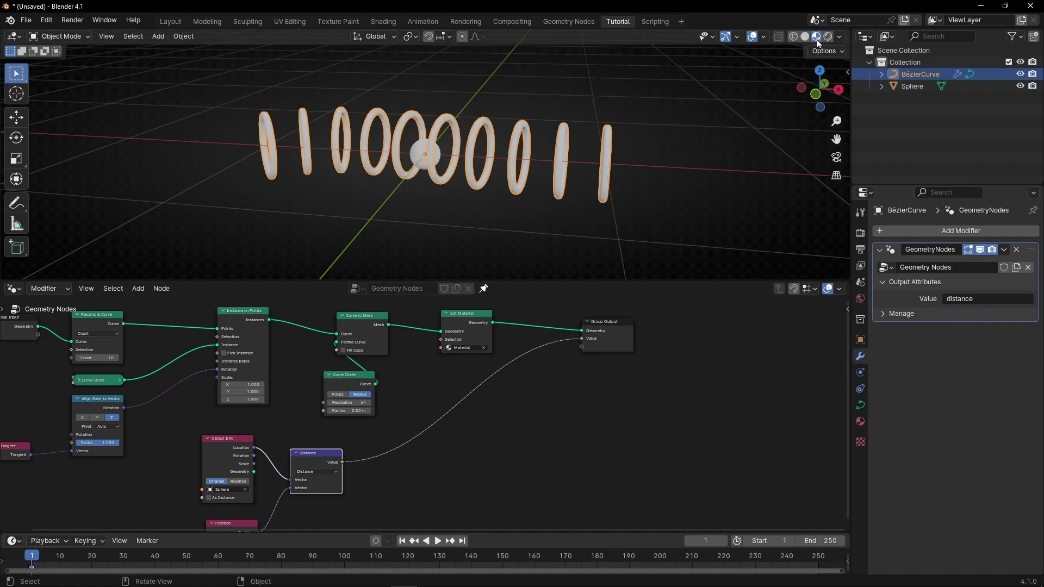
click(426, 167)
key(g)
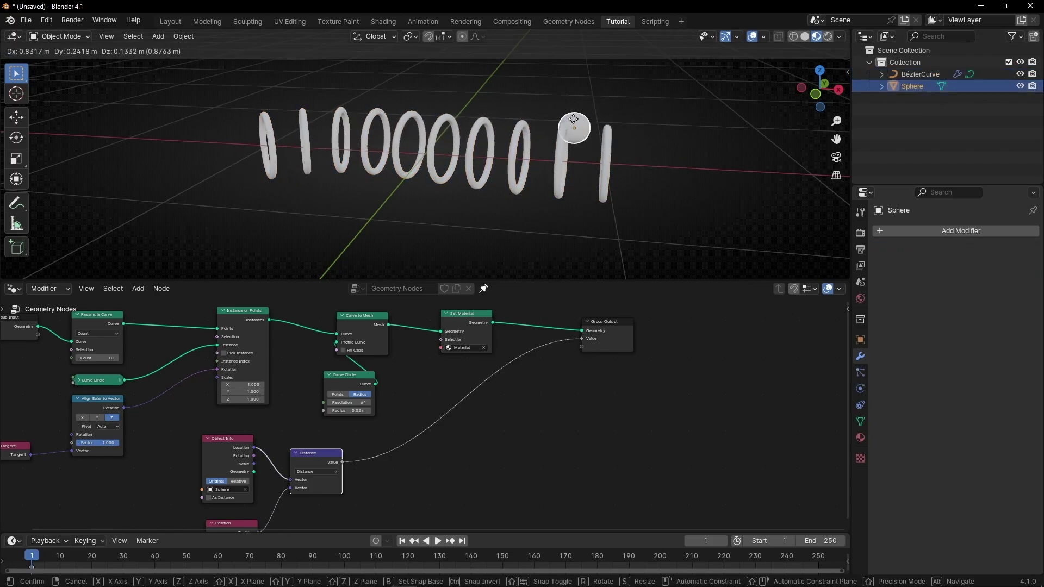
key(Escape)
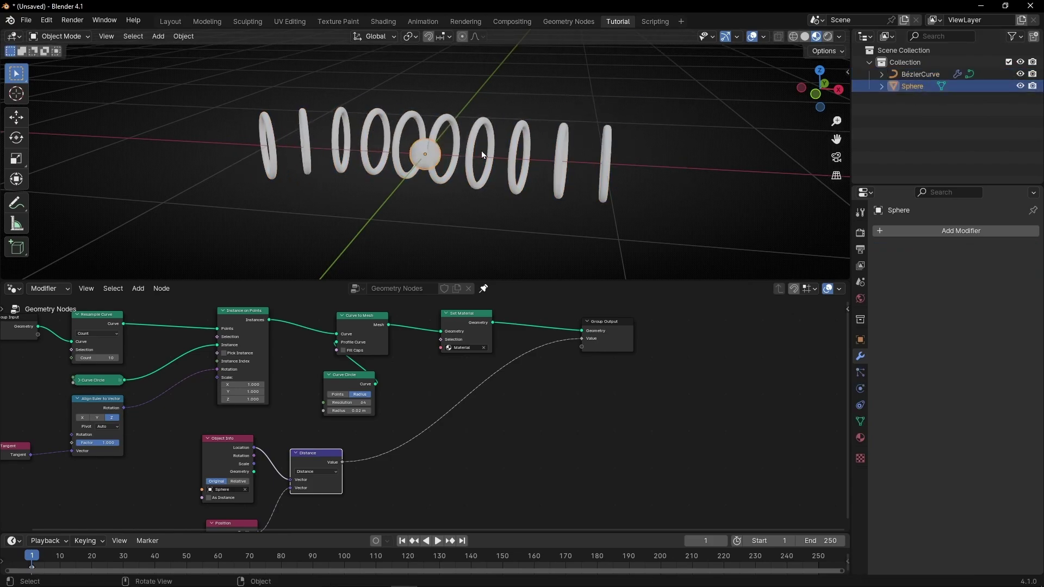
Split the 3D viewport into two areas and turn the new one into a Shader Editor.
drag(2, 36, 377, 79)
scroll(595, 196, up, 6)
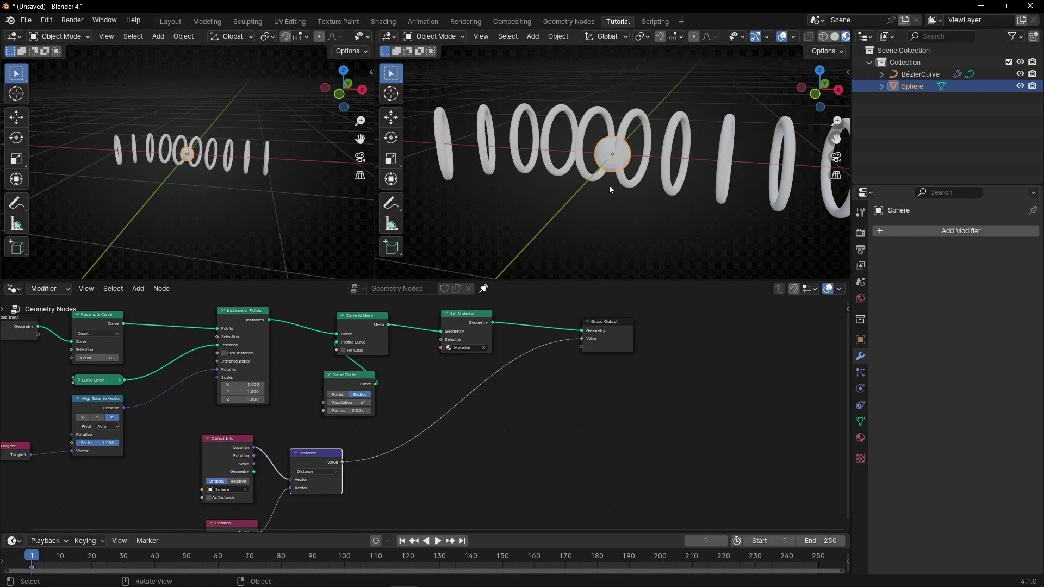
scroll(611, 189, down, 2)
click(14, 35)
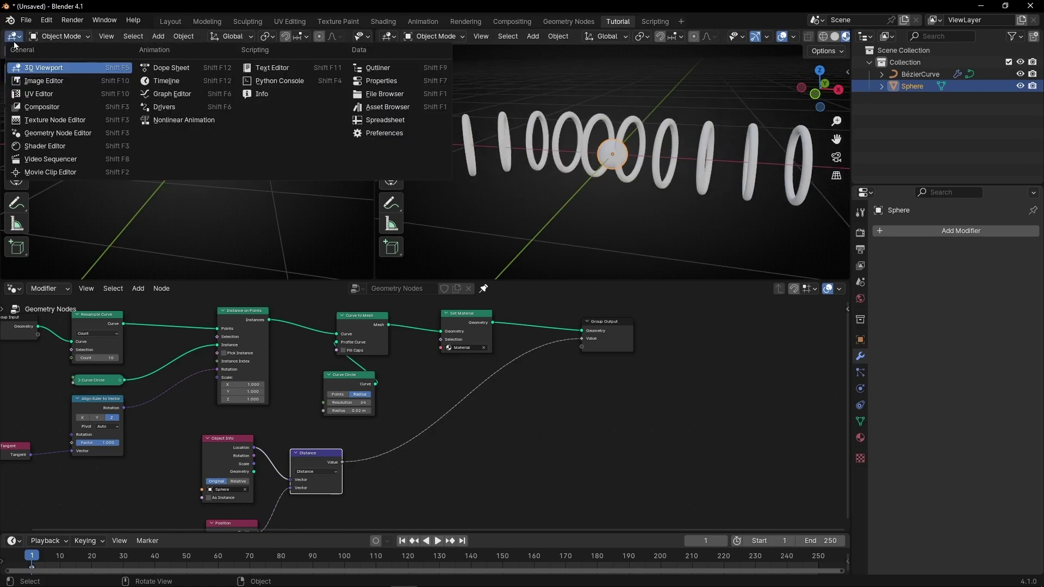
click(38, 145)
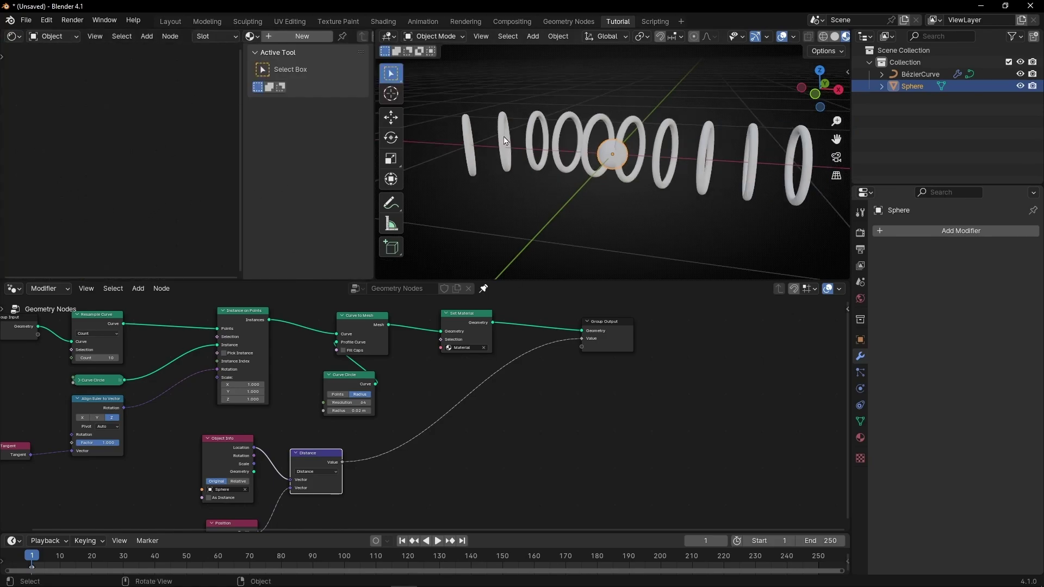
Select the rings and assign the existing material named Material to them in the maximized Shader Editor.
click(532, 152)
key(ctrl+space)
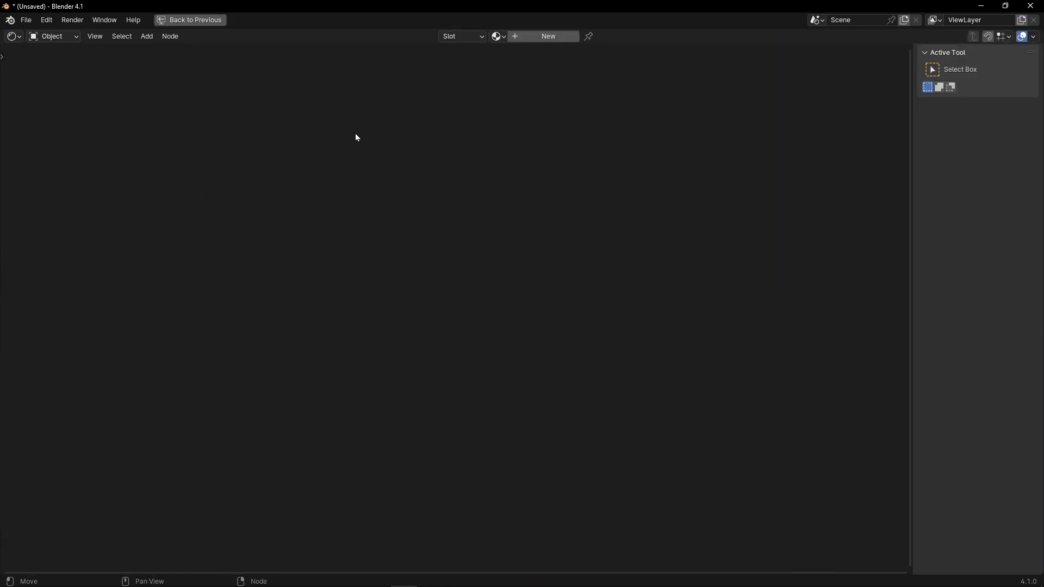
click(498, 36)
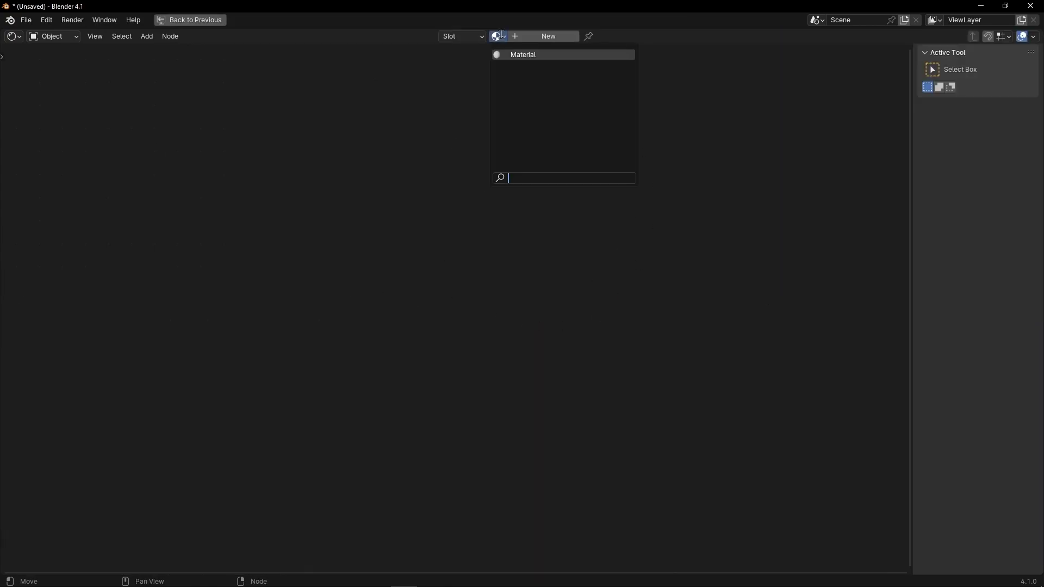
click(524, 54)
scroll(500, 259, up, 4)
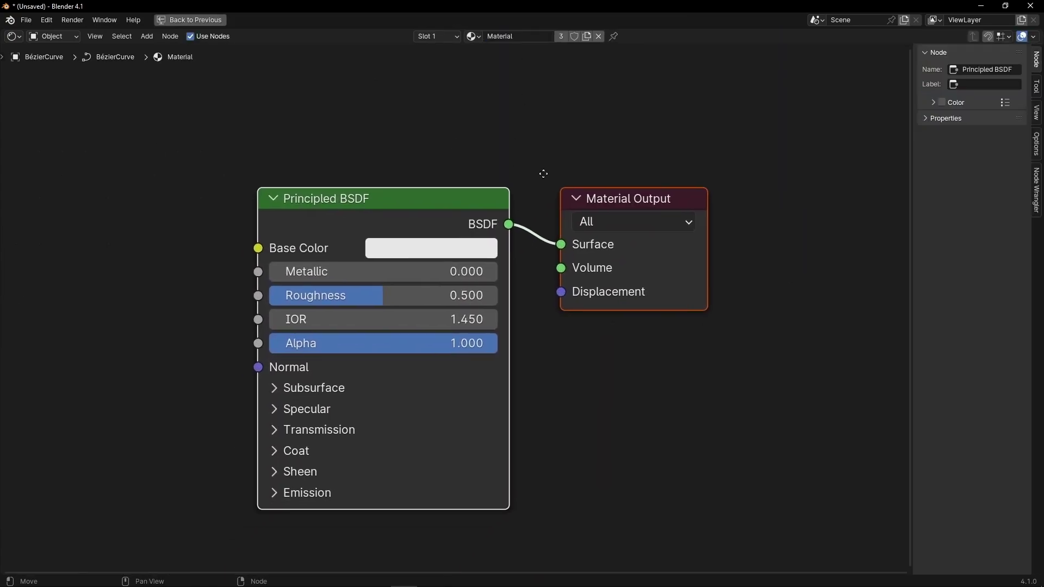
Add an Attribute node in front of the Principled BSDF node.
middle_drag(541, 175, 575, 175)
middle_drag(209, 297, 355, 275)
key(shift+a)
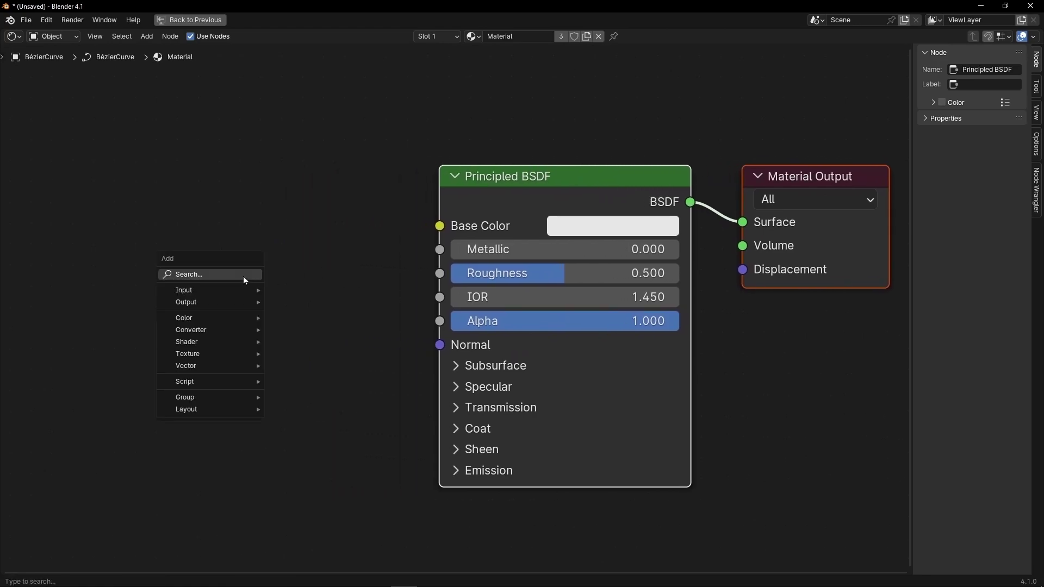
text(atri)
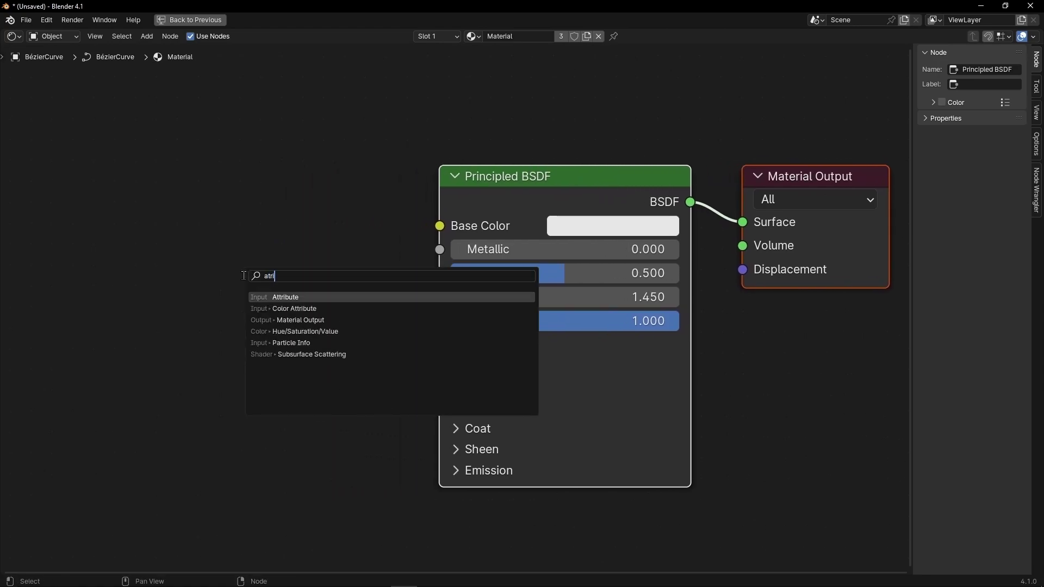
key(Return)
click(174, 228)
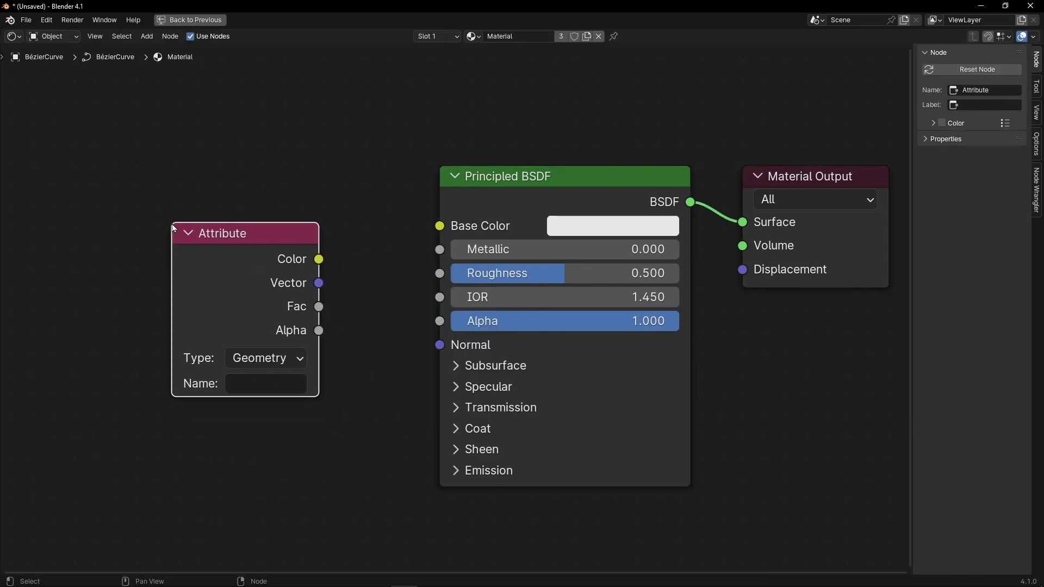
Set the Attribute node's name to distance, matching the modifier's output attribute.
key(ctrl+space)
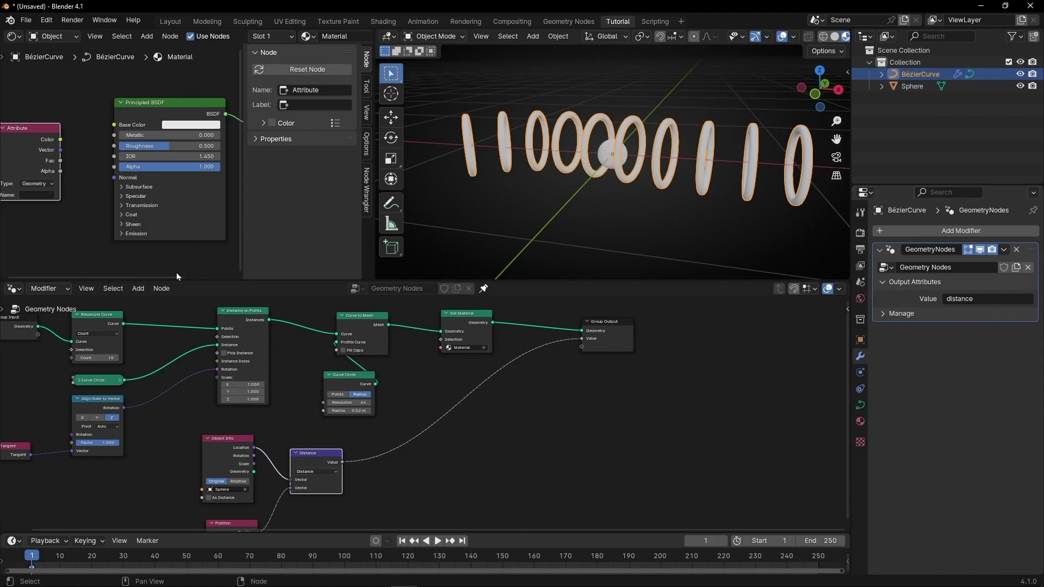
key(ctrl+space)
click(264, 377)
text(distanc)
key(Return)
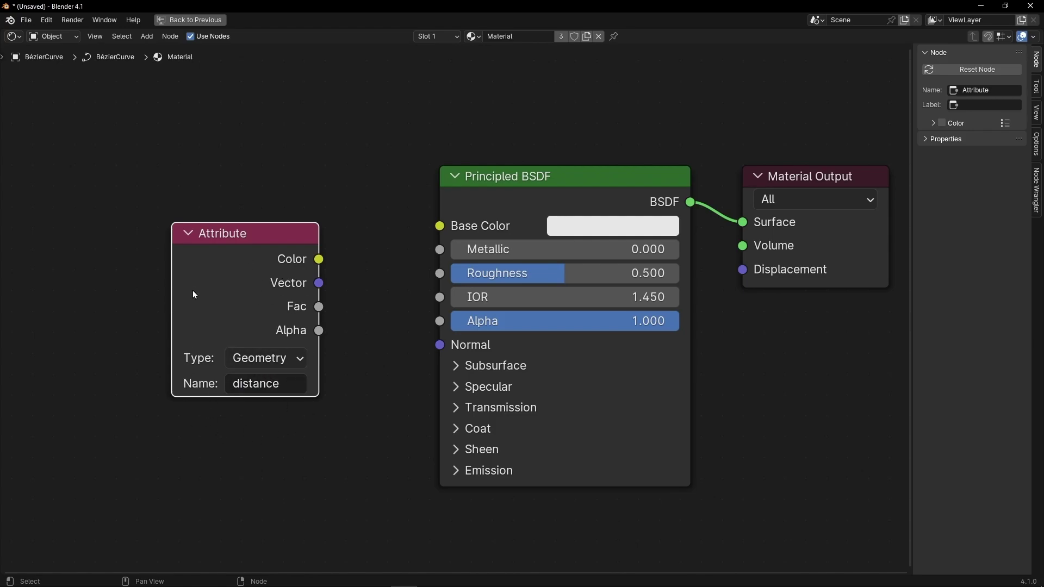
key(ctrl+space)
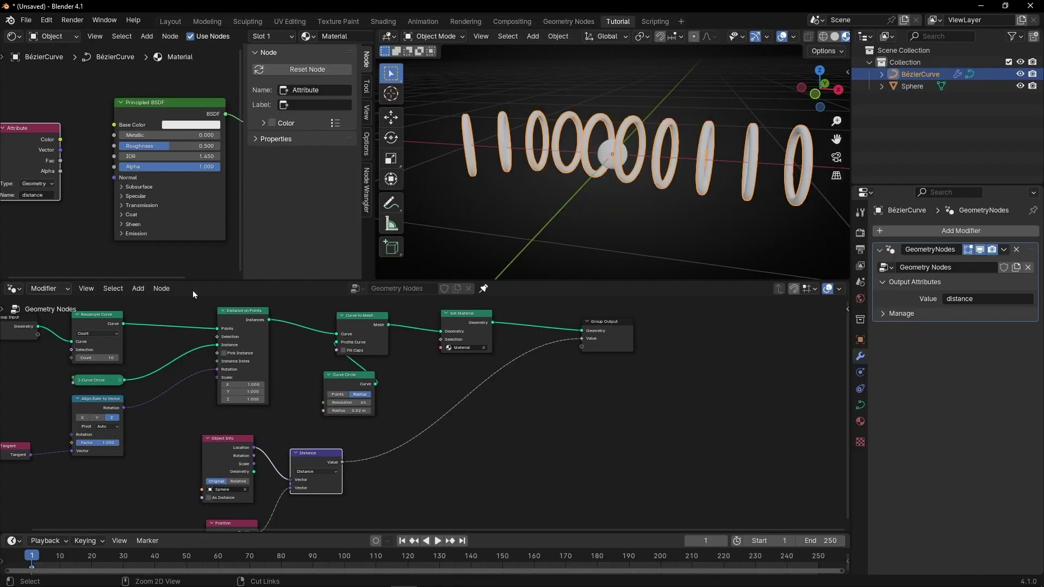
key(ctrl+space)
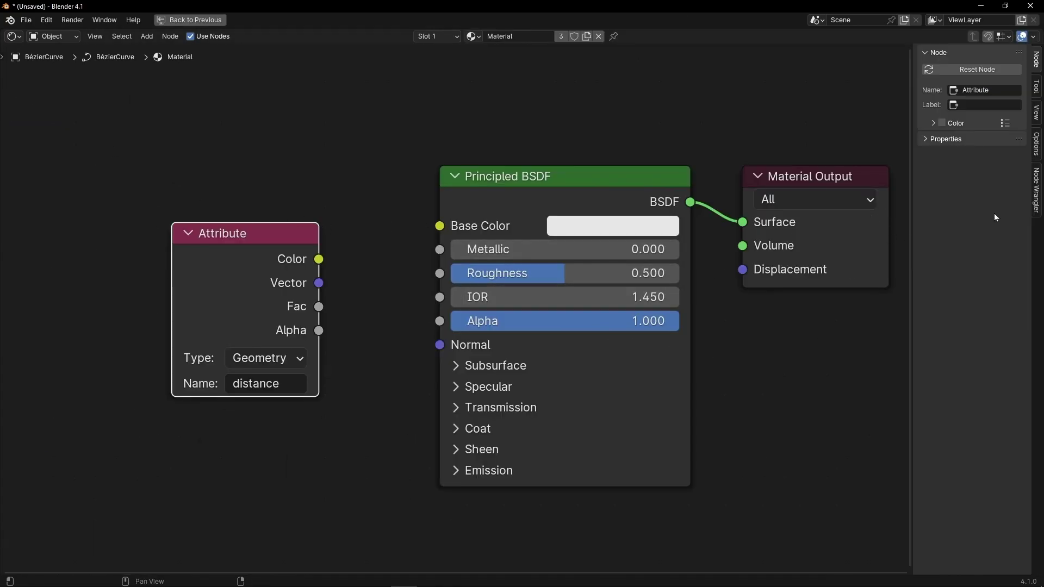
Hide the node sidebar, reposition the Attribute node and connect its Color to the Principled BSDF's Base Color.
key(n)
drag(292, 248, 241, 205)
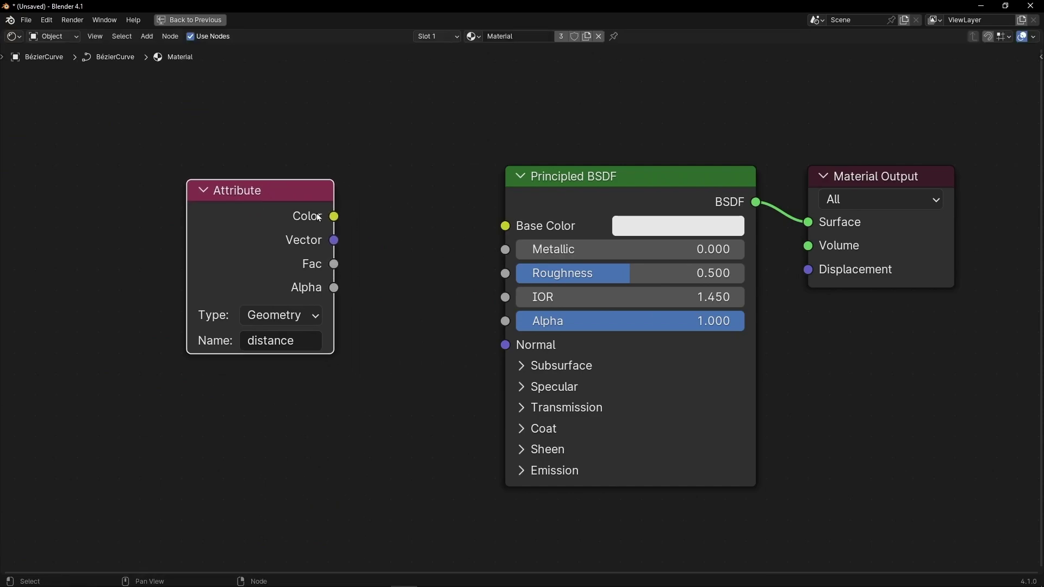
drag(334, 217, 367, 219)
drag(447, 218, 501, 220)
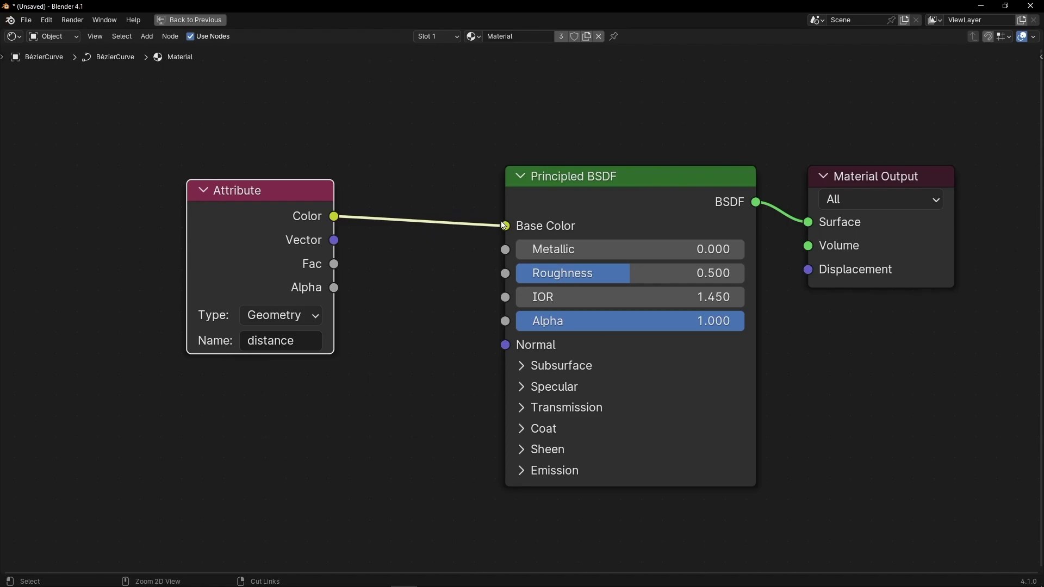
Restore the full layout, select the sphere and move it slightly among the rings to test the colouring.
key(ctrl+space)
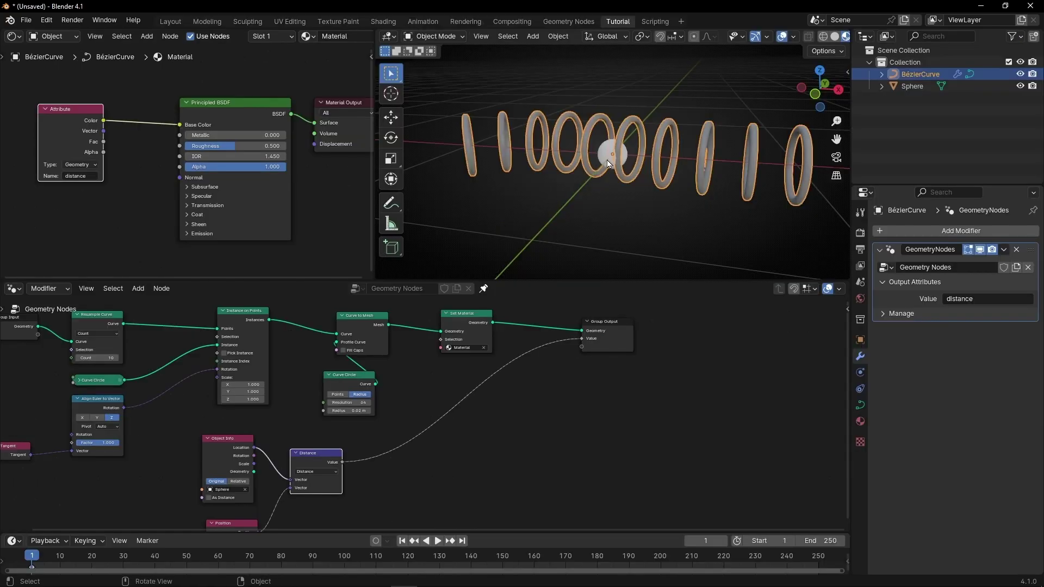
click(920, 88)
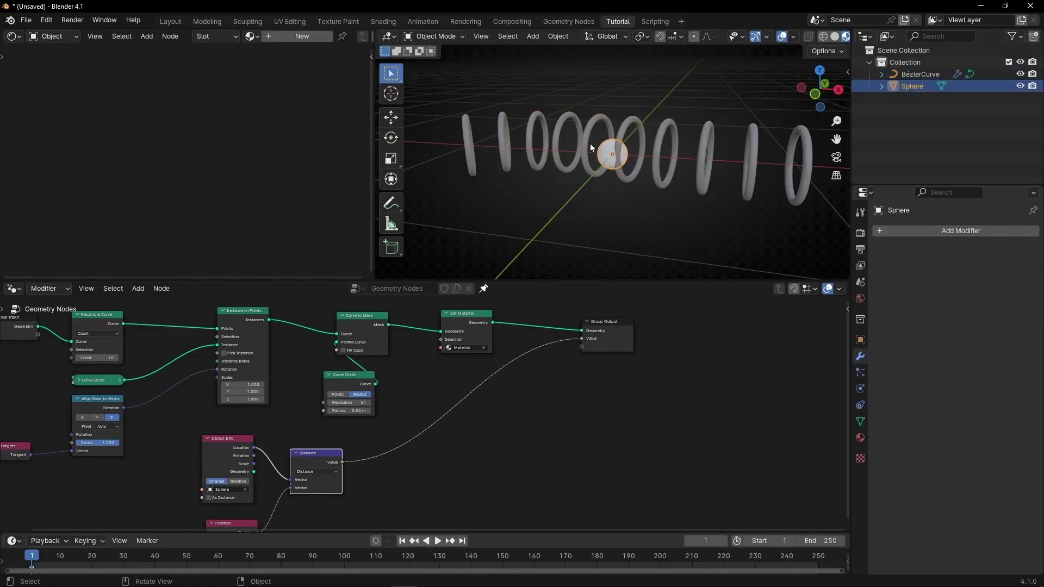
key(g)
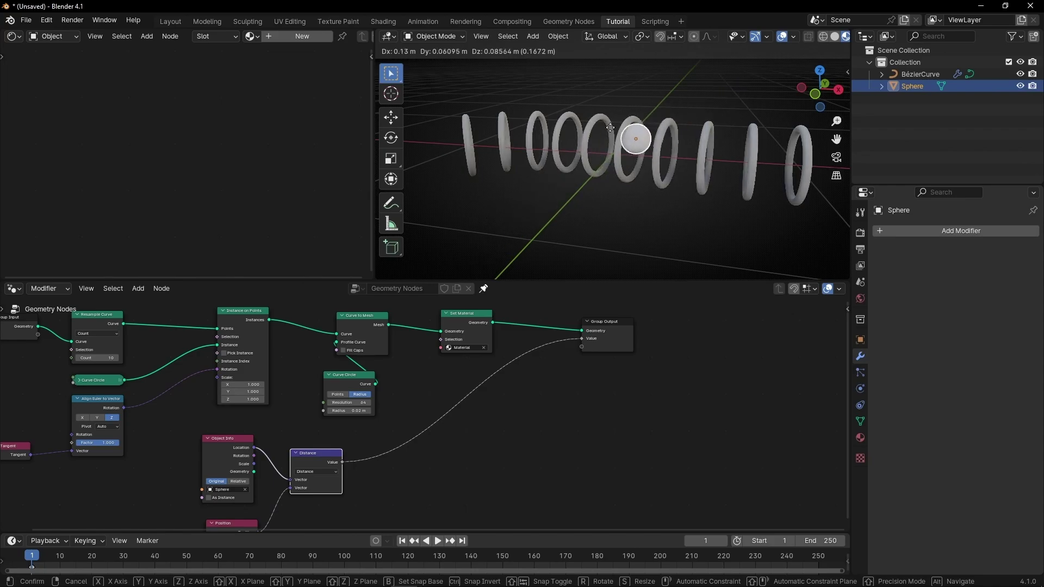
click(594, 136)
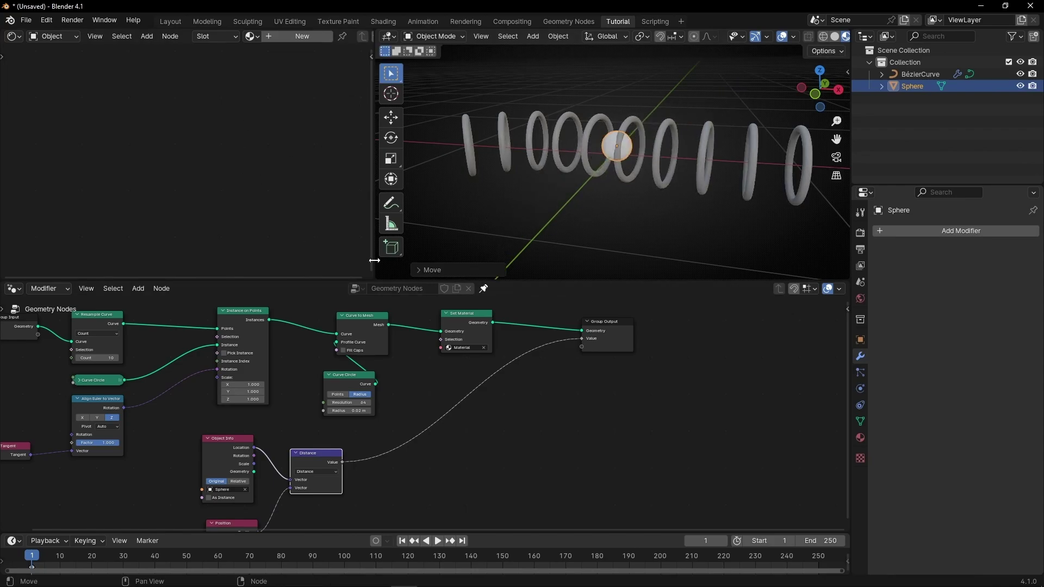
Select the rings and pin their material in the Shader Editor so it stays shown for any selection.
click(500, 156)
key(ctrl+space)
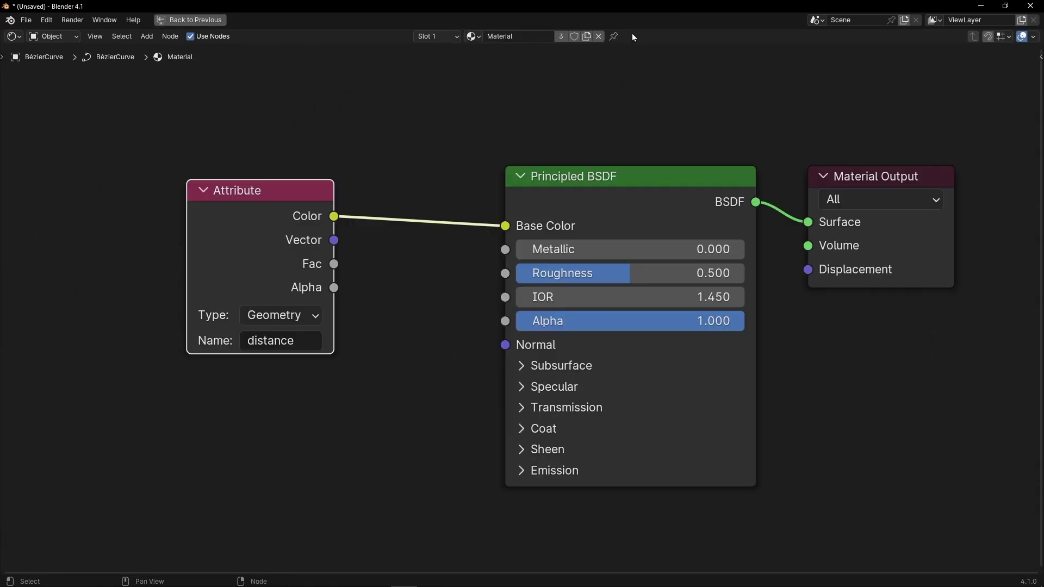
click(614, 36)
key(ctrl+space)
middle_drag(577, 161, 616, 158)
Make room beside the Attribute node and insert a Color Ramp between its Color output and the Principled BSDF's Base Color.
key(ctrl+space)
scroll(172, 197, up, 2)
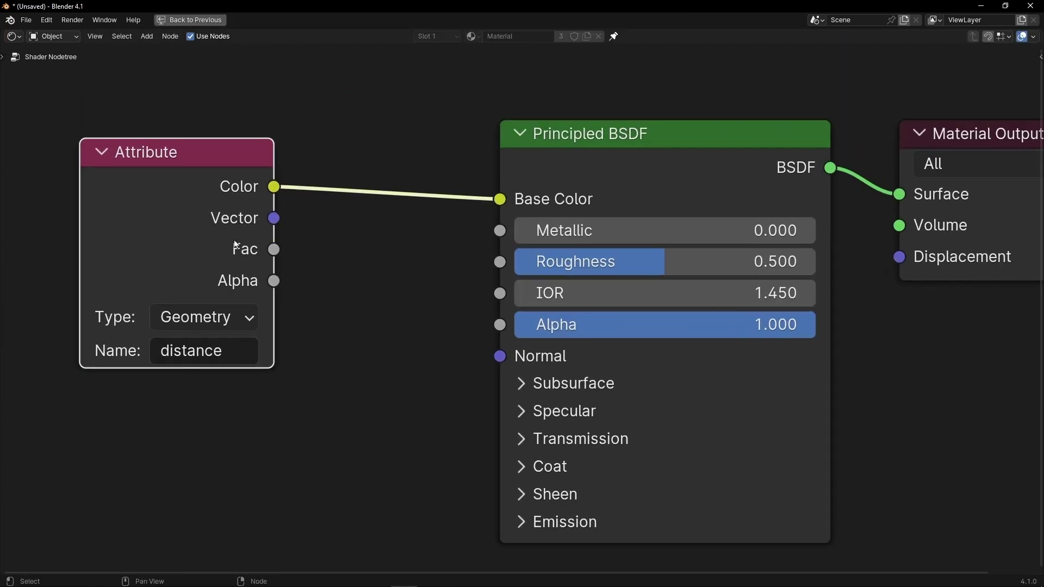
middle_drag(233, 247, 344, 258)
drag(331, 234, 172, 227)
key(shift+a)
text(color ramp)
key(Return)
click(360, 224)
Set the Color Ramp's white stop to purple with Hue 0.753 and Saturation 0.951.
click(668, 311)
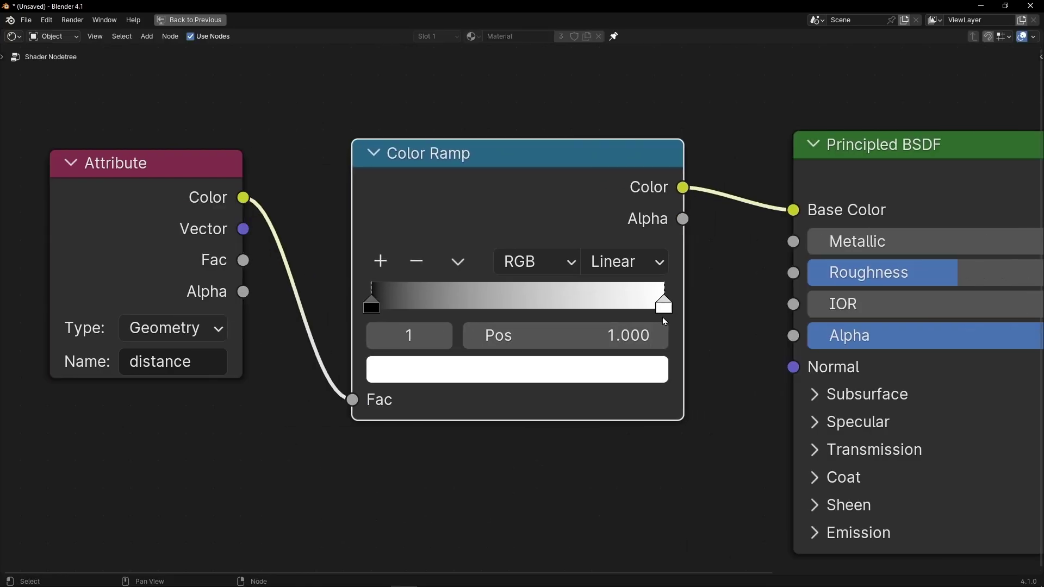
click(605, 374)
drag(553, 63, 555, 65)
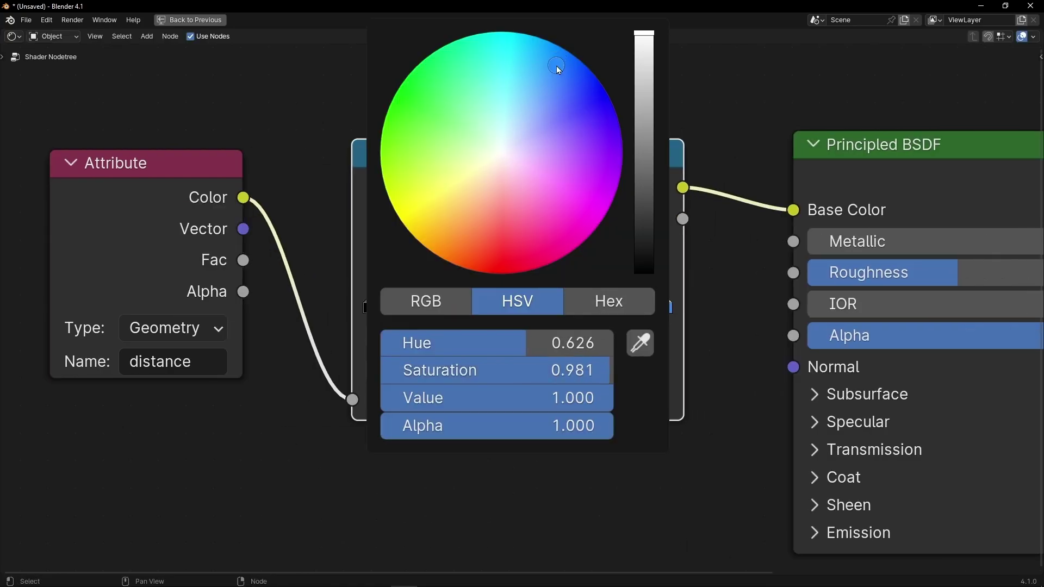
drag(559, 139, 591, 170)
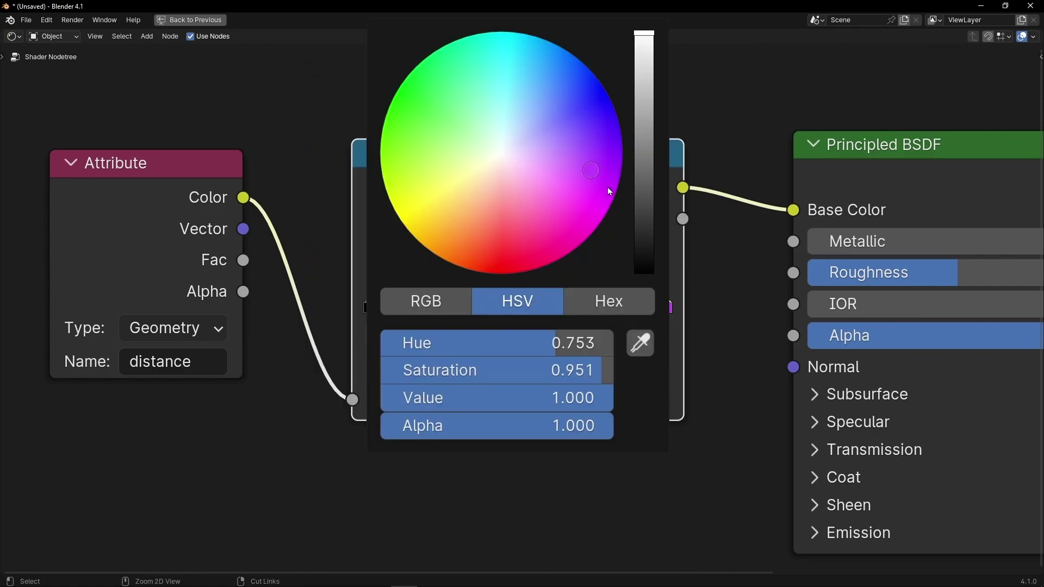
Restore the full layout, select the sphere and move it around near the rings to test the ramp's colour response.
key(ctrl+space)
middle_drag(644, 206, 591, 226)
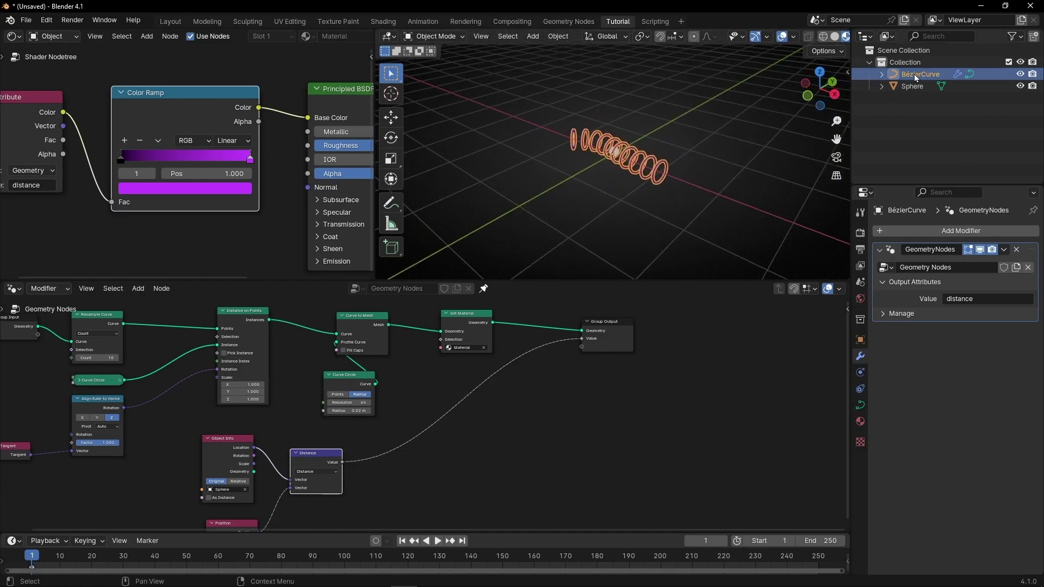
click(904, 90)
key(g)
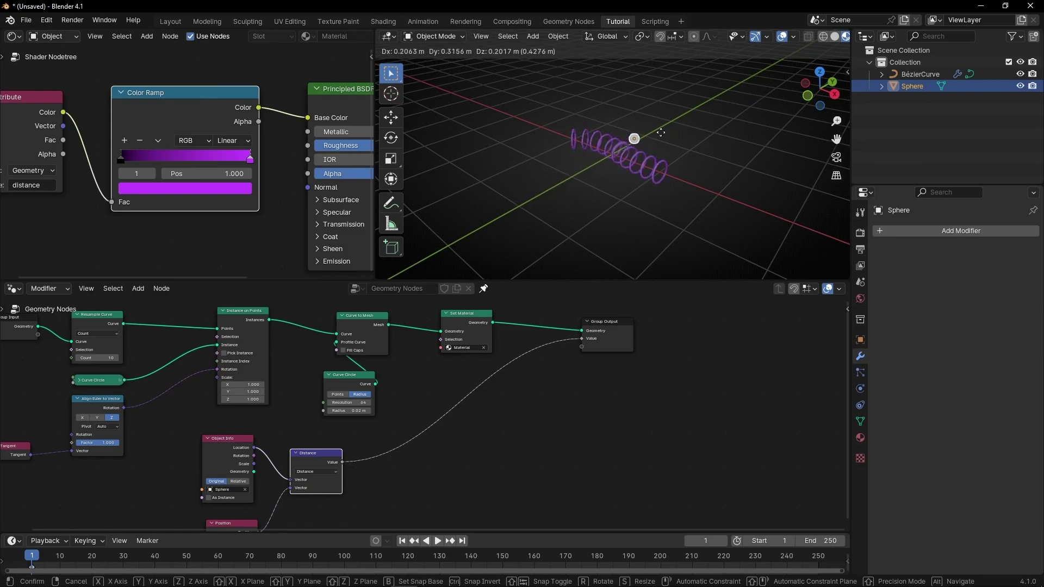
click(620, 155)
scroll(621, 158, up, 5)
middle_drag(628, 163, 660, 164)
scroll(659, 162, down, 4)
key(g)
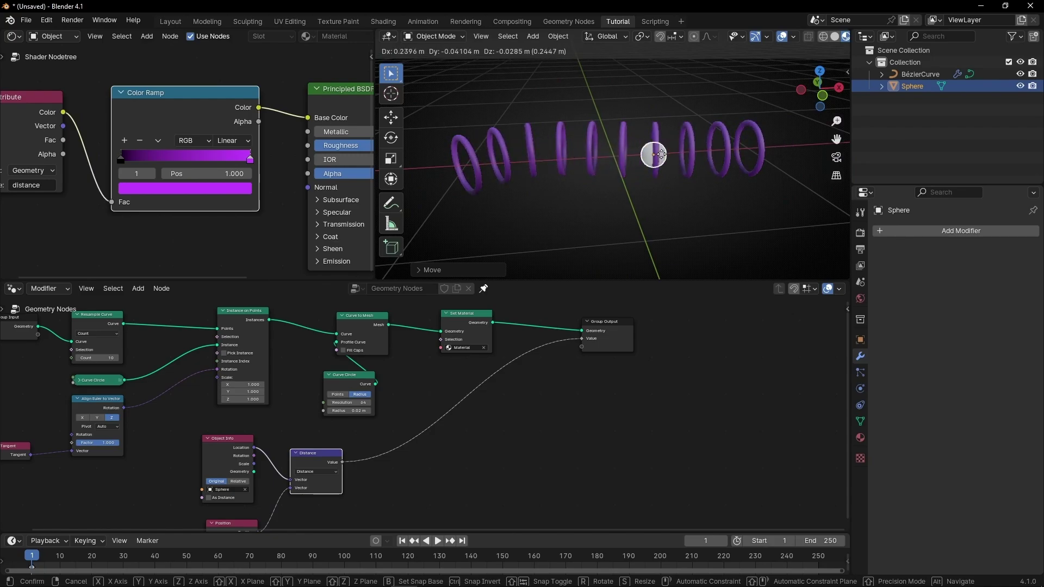
click(615, 152)
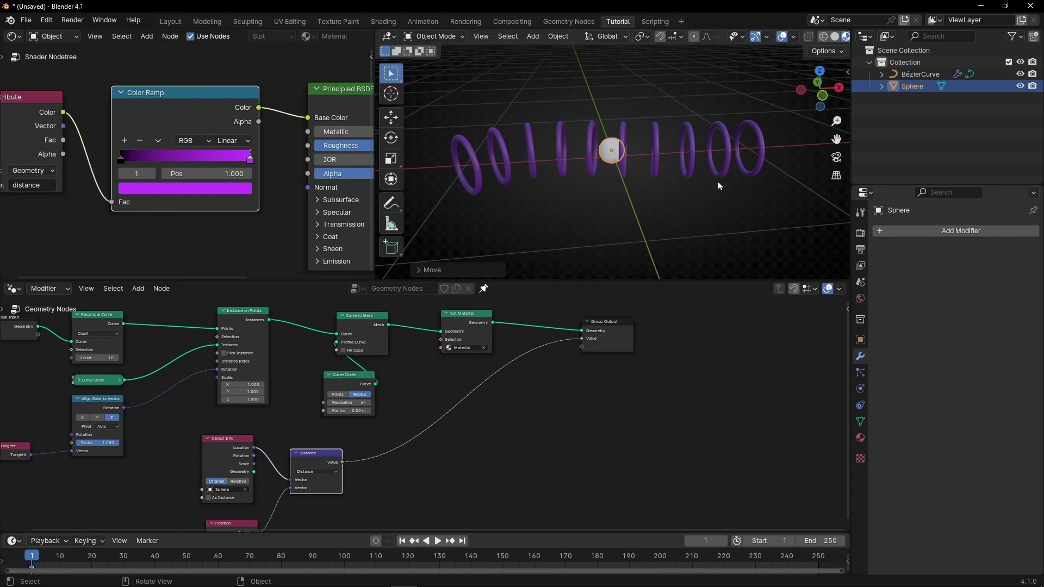
Bring the Instance on Points and Curve to Mesh nodes into view and move the sphere beside the rings.
scroll(295, 352, up, 3)
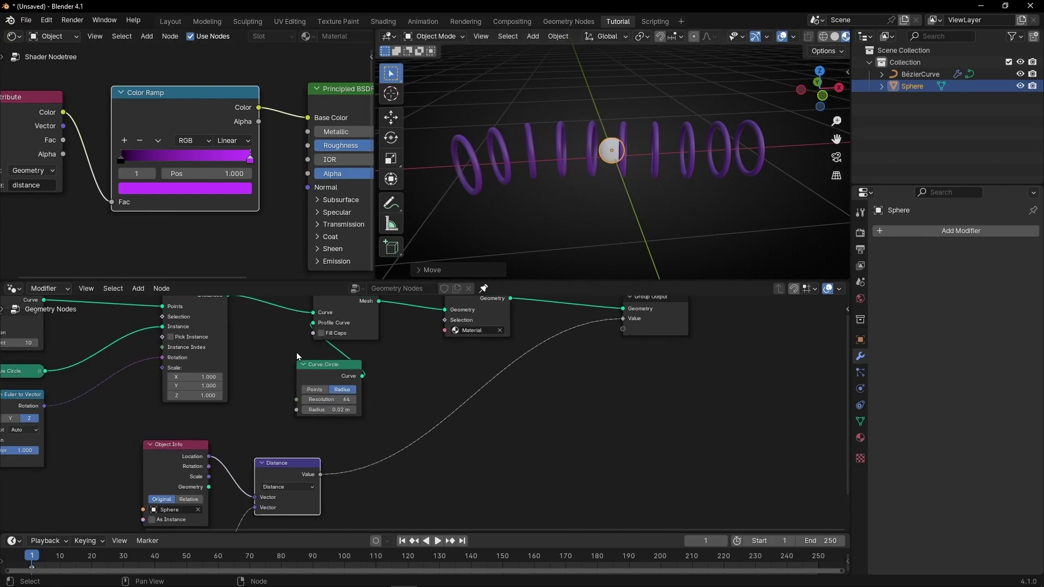
middle_drag(230, 318, 436, 418)
scroll(436, 418, up, 1)
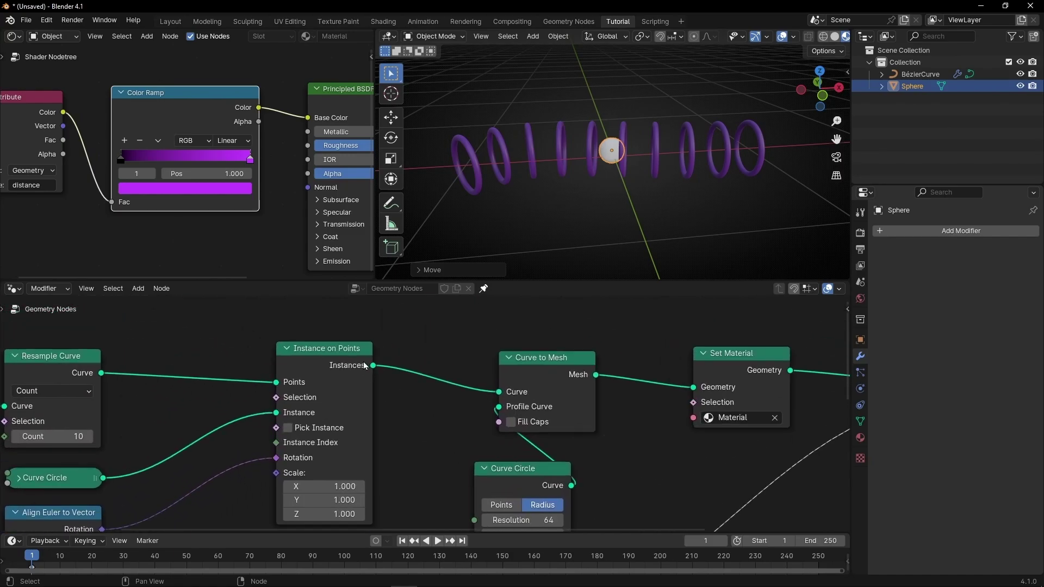
middle_drag(566, 187, 649, 187)
key(g)
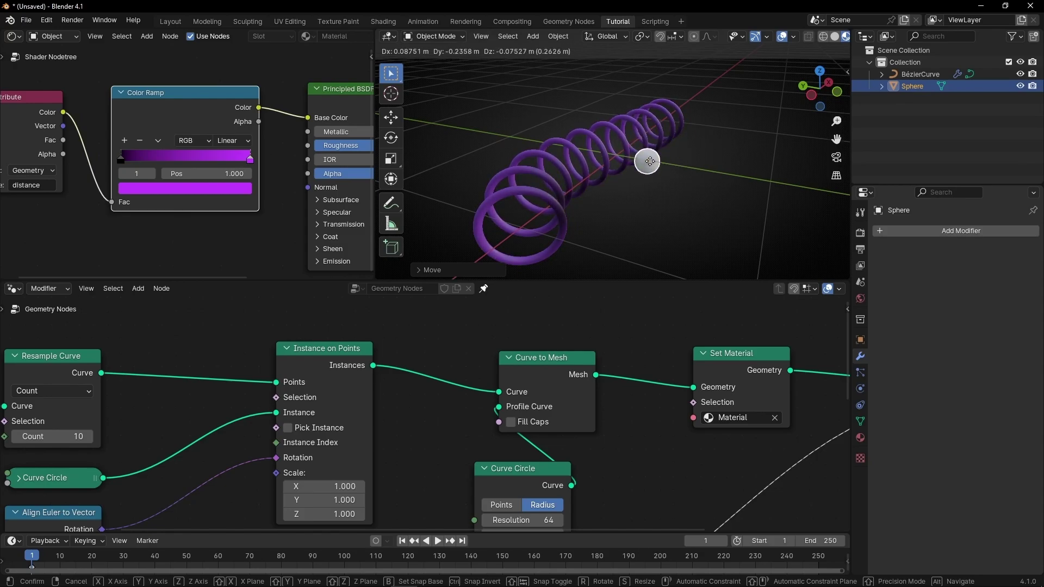
click(650, 166)
scroll(651, 169, up, 2)
middle_drag(651, 169, 577, 222)
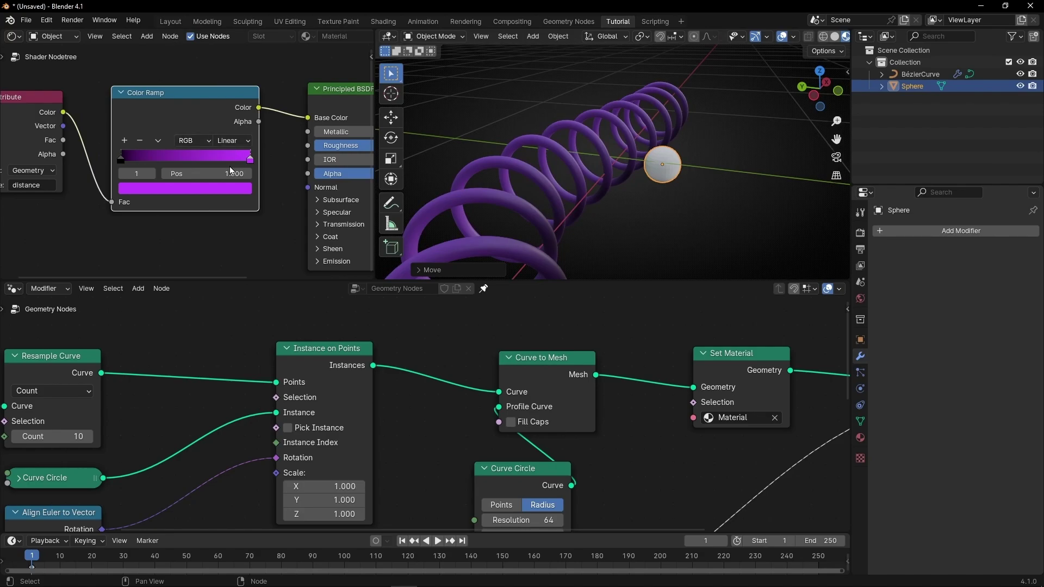
middle_drag(632, 201, 566, 202)
Insert a Realize Instances node between Instance on Points and Curve to Mesh.
key(shift+a)
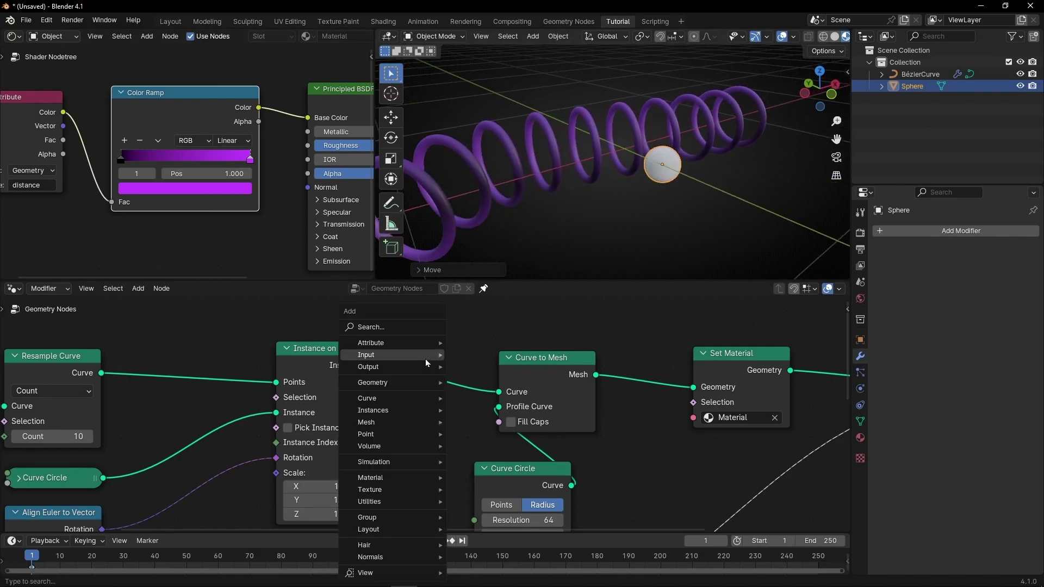
text(rea)
key(Return)
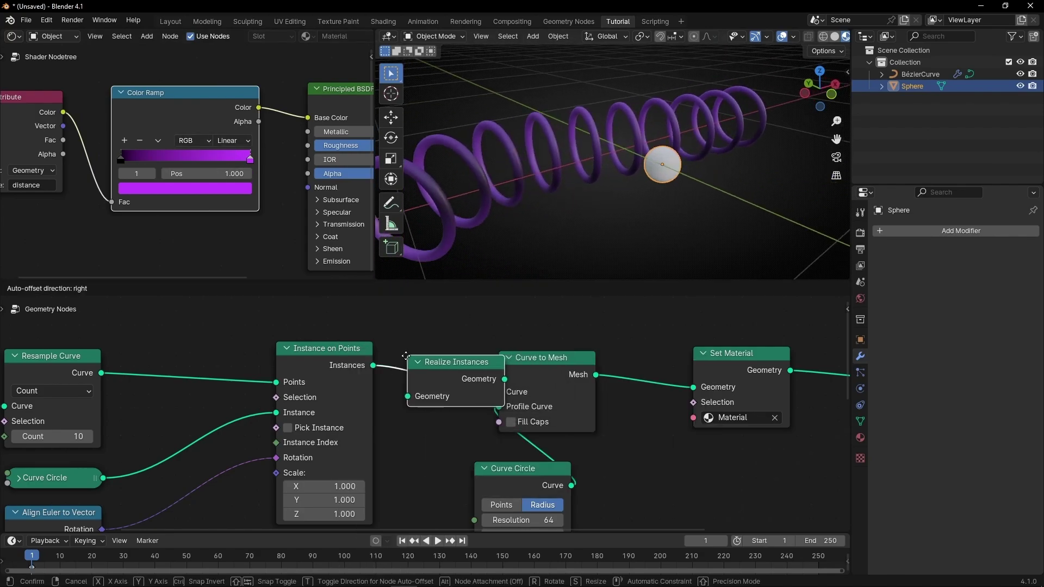
click(406, 357)
middle_drag(687, 199, 616, 136)
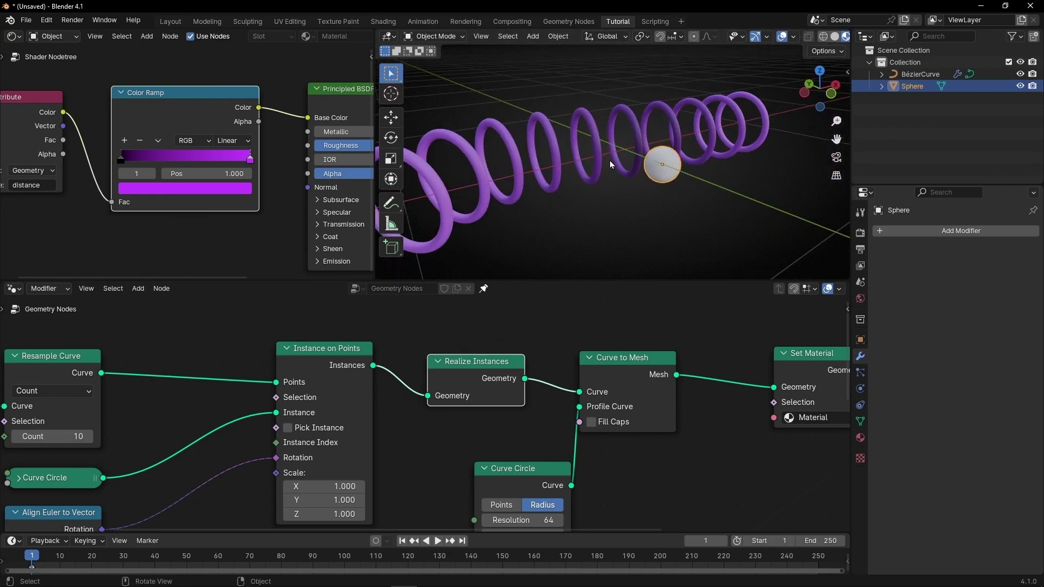
Set the Color Ramp's black stop to position 0.427 and move the sphere along the rings to test the falloff.
drag(120, 158, 177, 158)
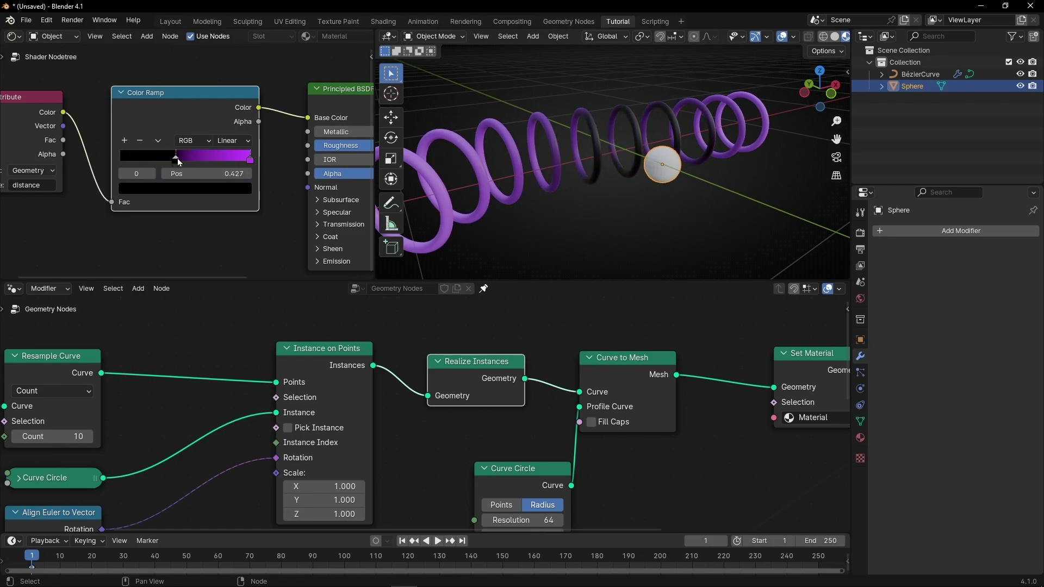
middle_drag(612, 216, 670, 181)
key(g)
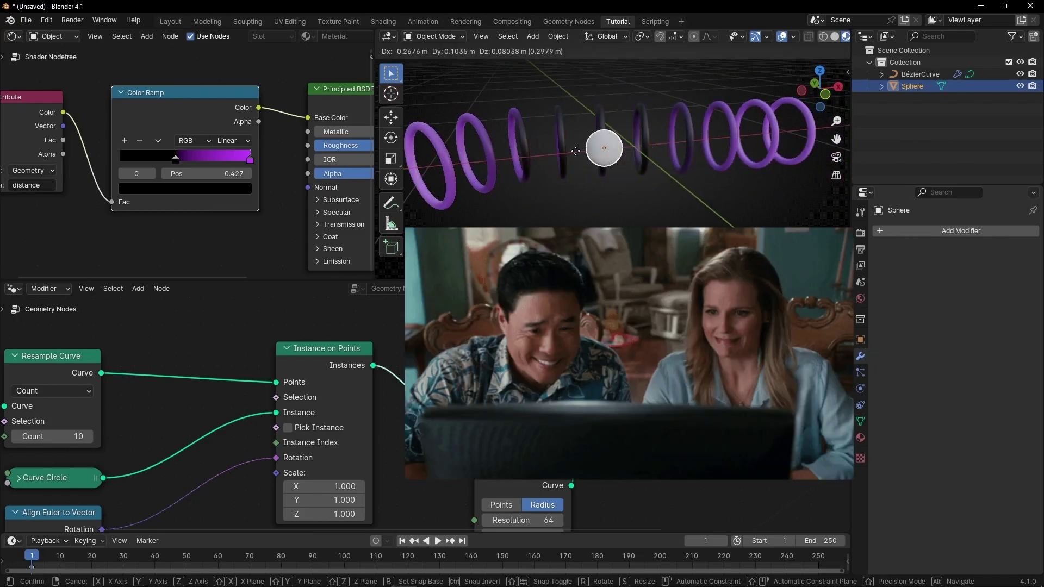
click(633, 159)
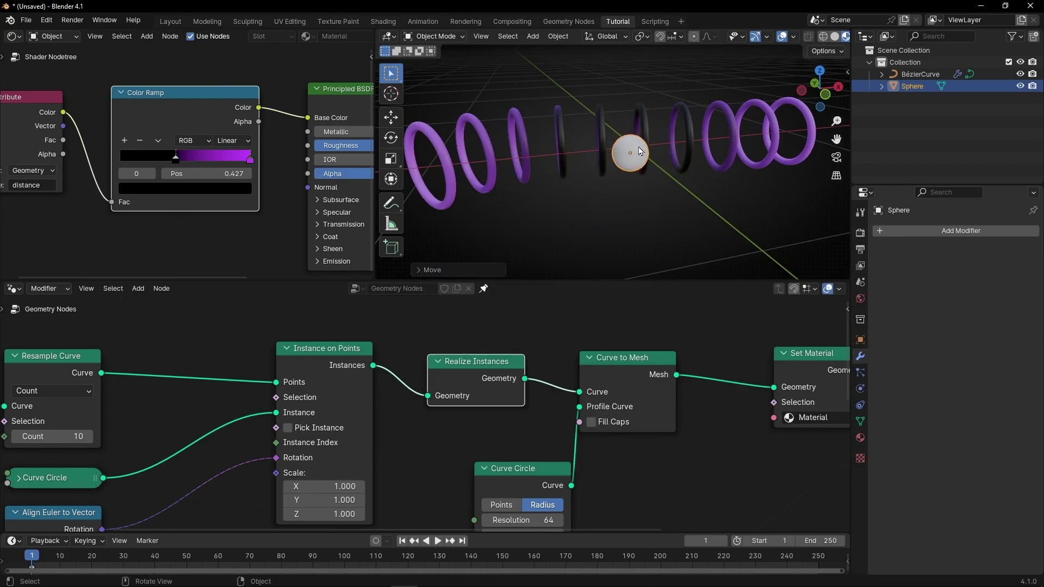
Expand the Principled BSDF's Emission settings and set the emission Strength to 1.
key(ctrl+space)
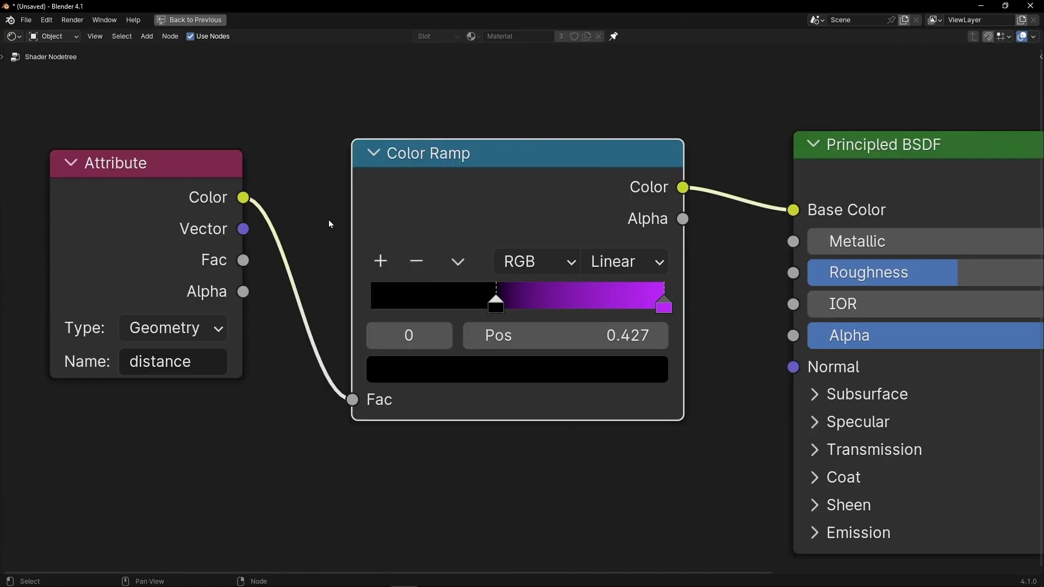
middle_drag(700, 232, 501, 180)
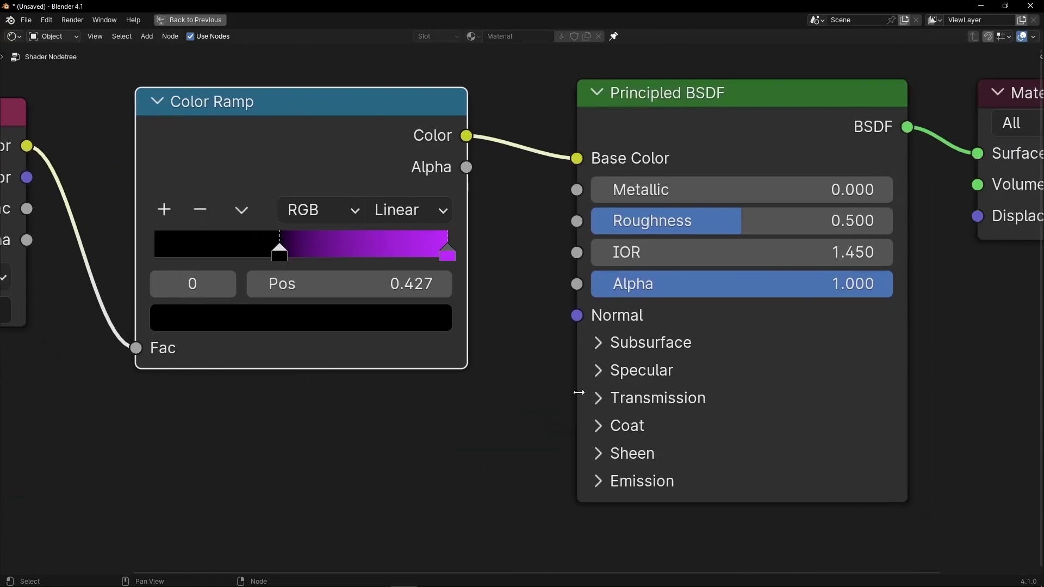
click(605, 481)
scroll(536, 438, down, 5)
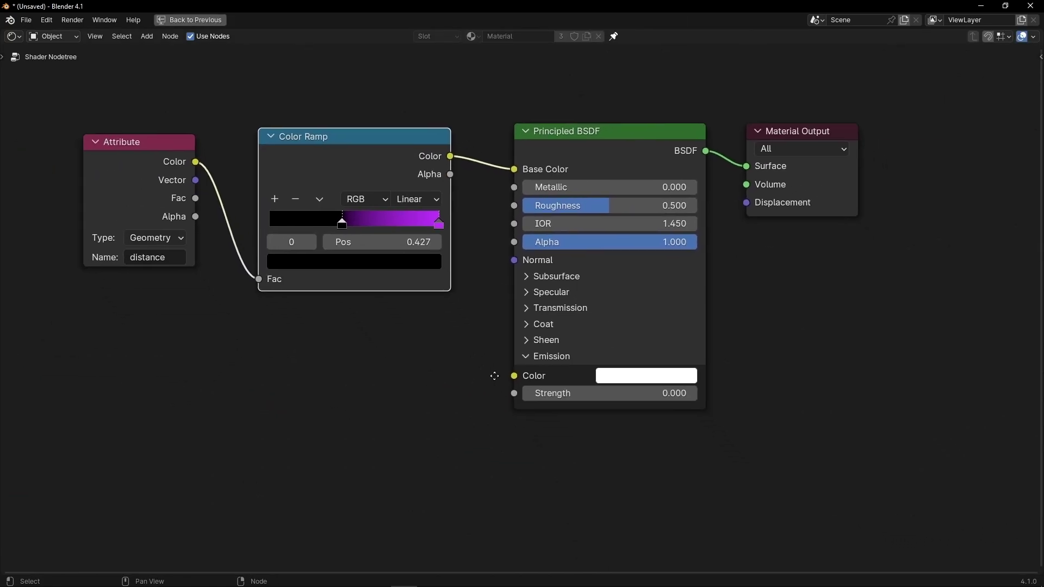
key(ctrl+space)
click(248, 199)
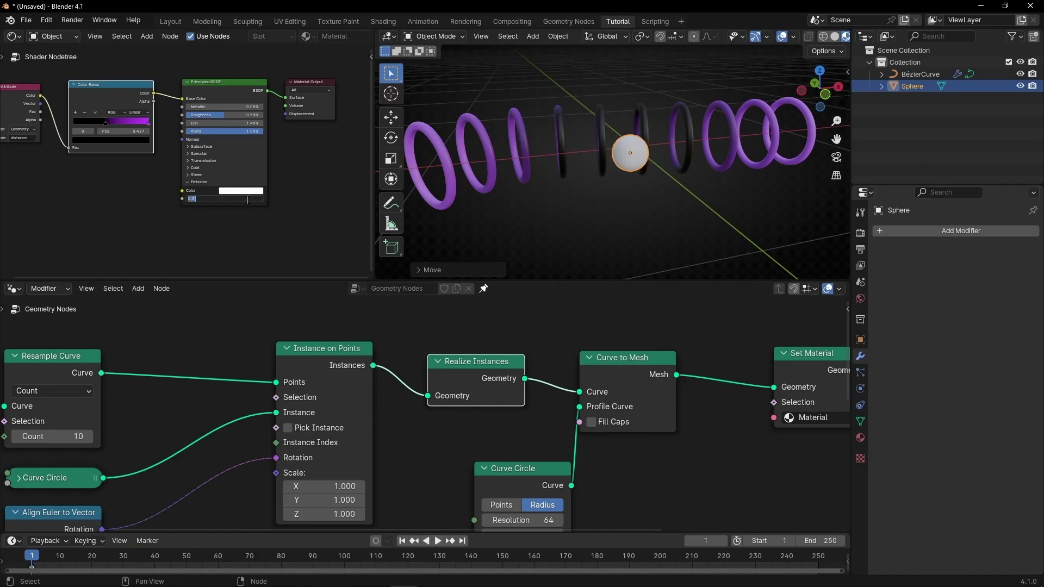
text(1)
key(Return)
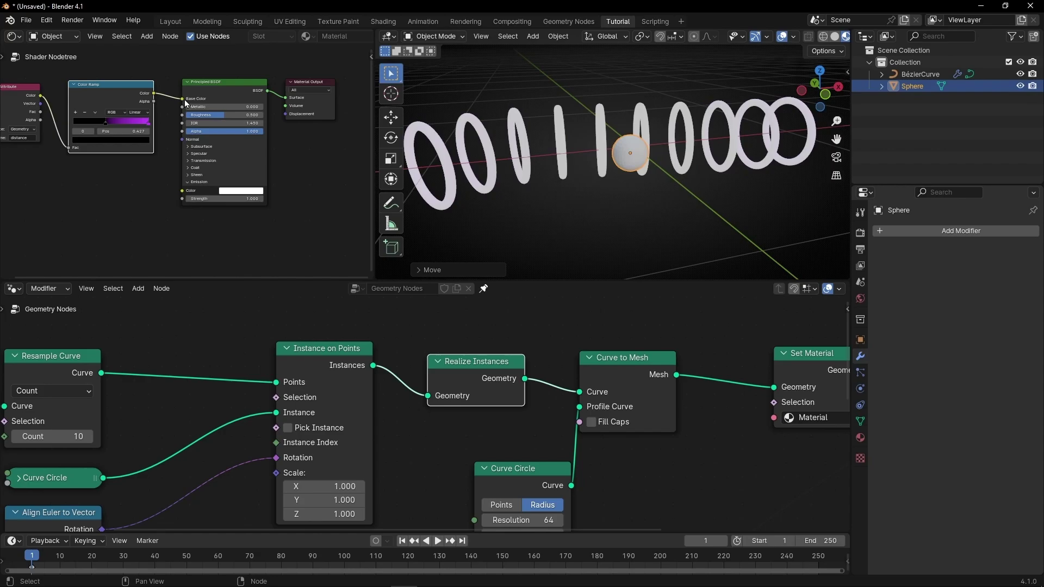
Reroute the Color Ramp's Color output from Base Color to the Principled BSDF's emission Color.
drag(183, 99, 168, 115)
drag(165, 186, 176, 187)
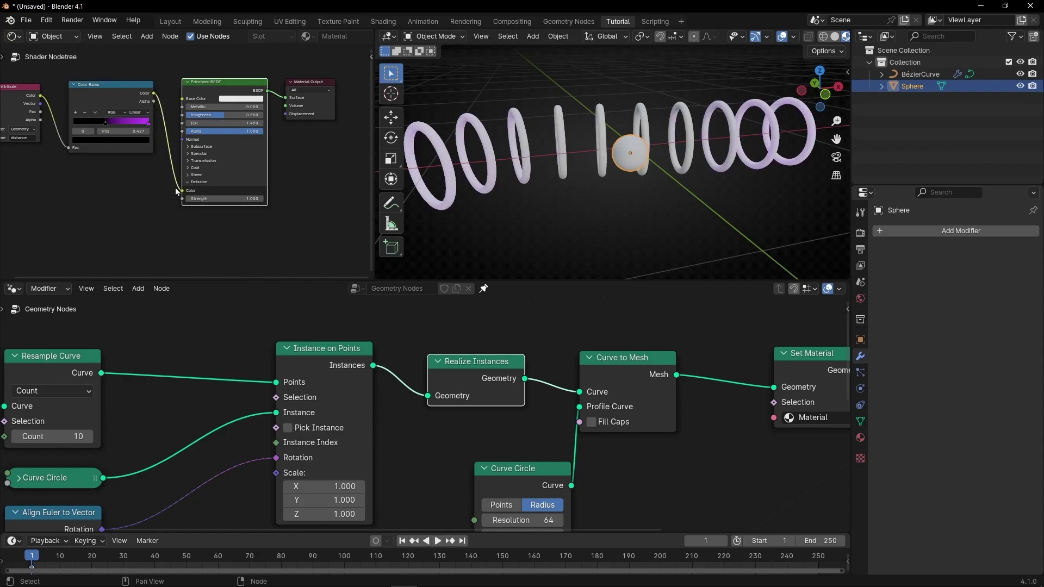
middle_drag(582, 187, 668, 176)
Switch the 3D viewport to Rendered shading and return to the full layout.
key(ctrl+space)
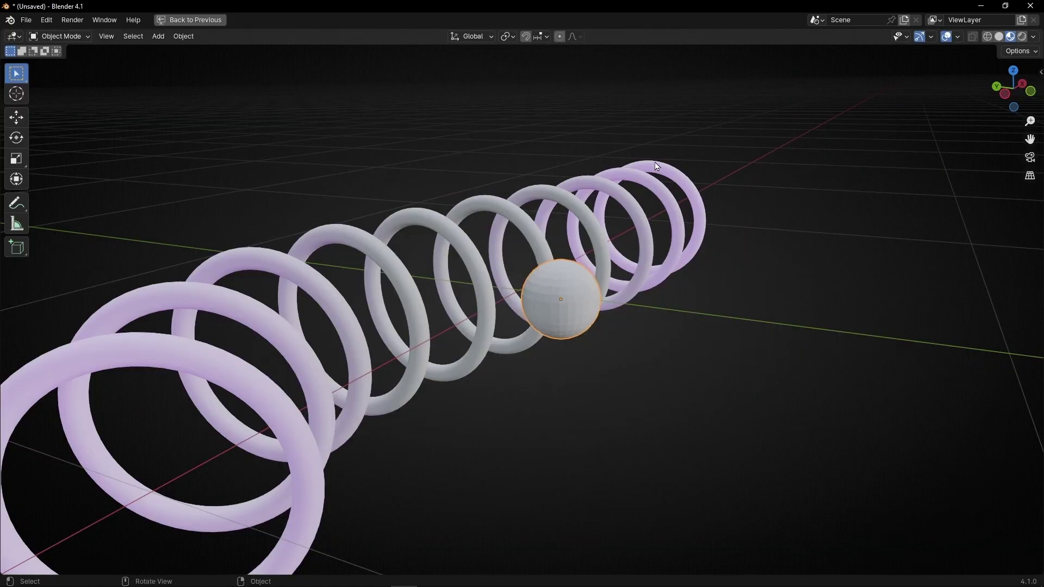
click(1023, 37)
key(ctrl+space)
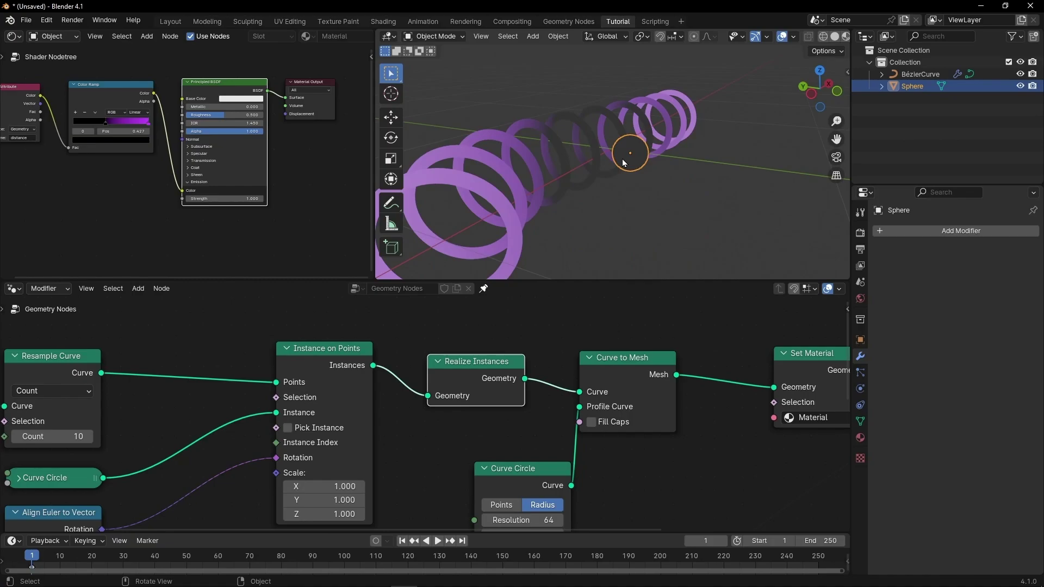
Flip the Color Ramp so purple sits at position 0, and set its black stop to position 0.490.
scroll(134, 184, up, 4)
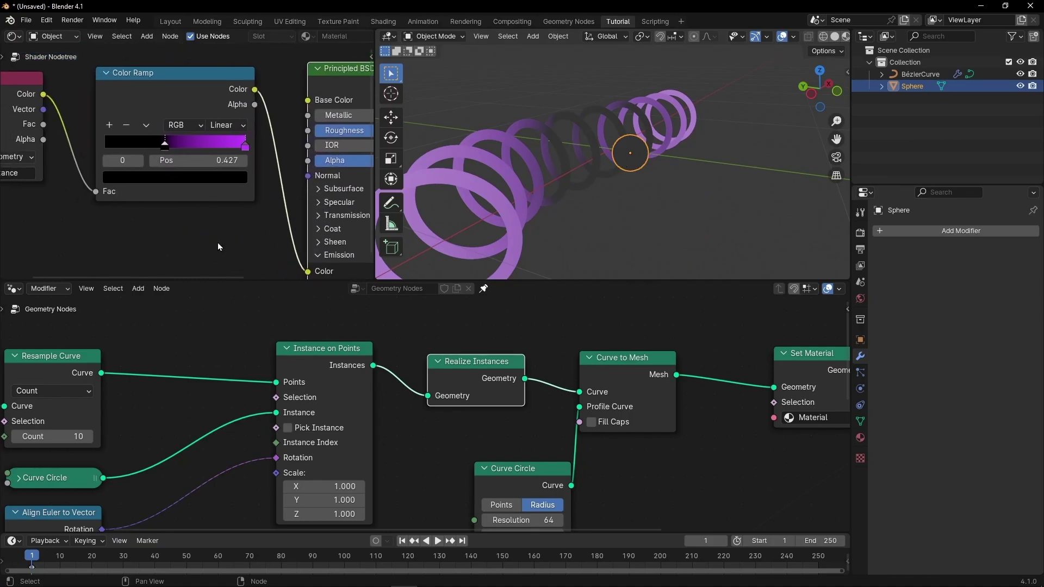
drag(165, 146, 98, 146)
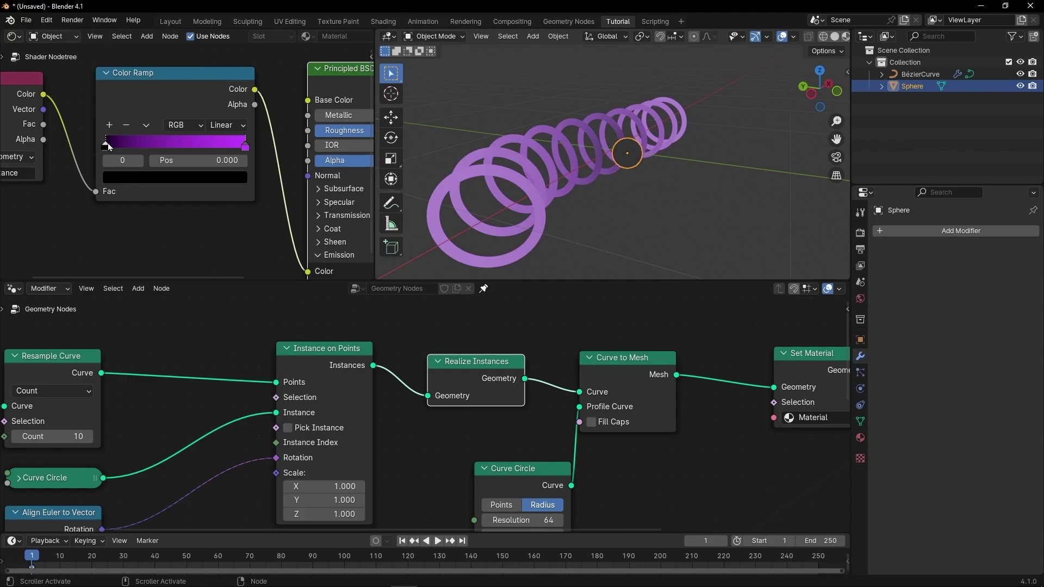
click(146, 127)
click(174, 139)
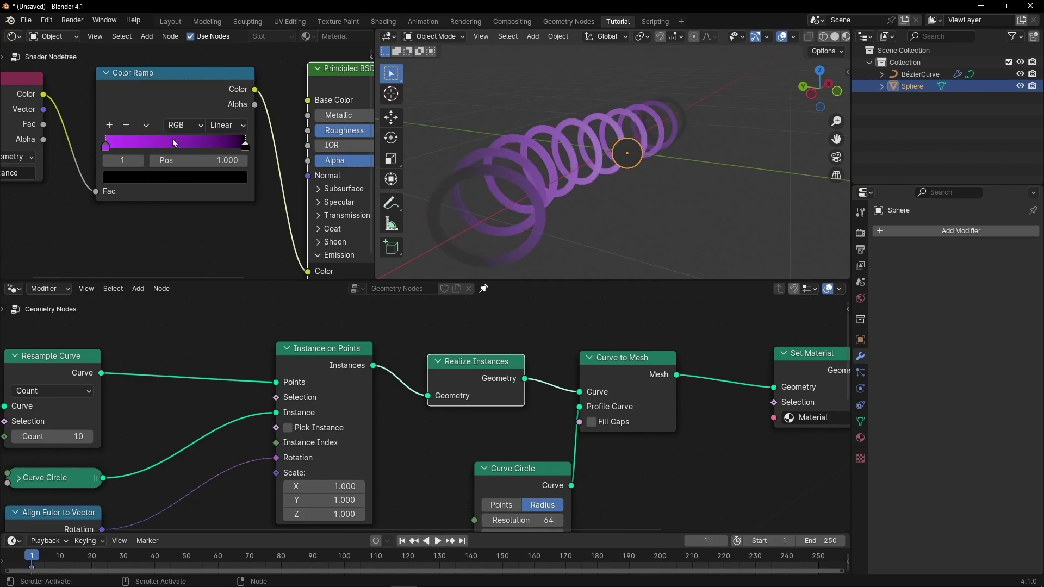
drag(246, 146, 173, 147)
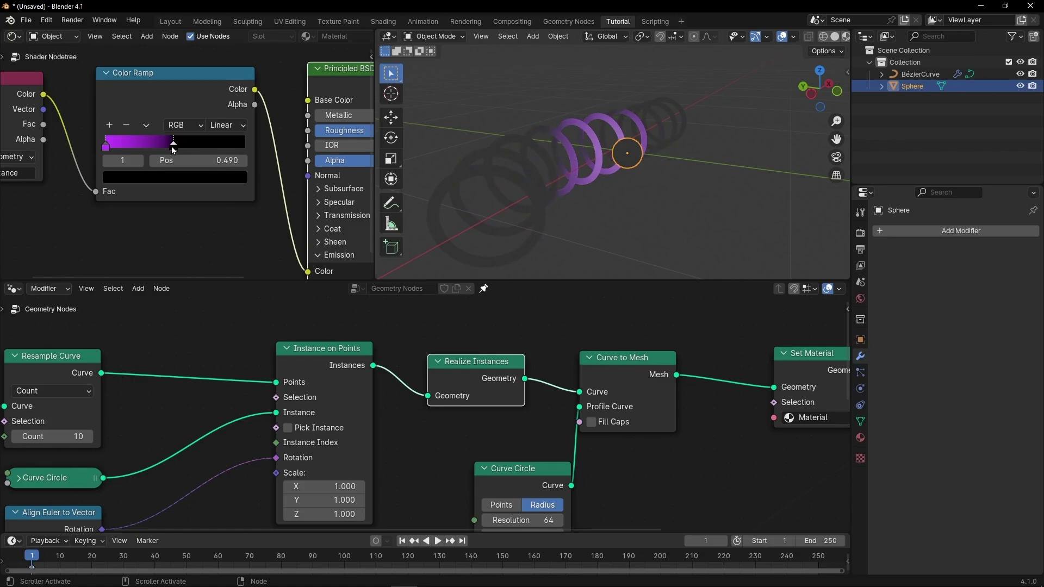
Set the world background's Strength to 0.
middle_drag(595, 185, 725, 240)
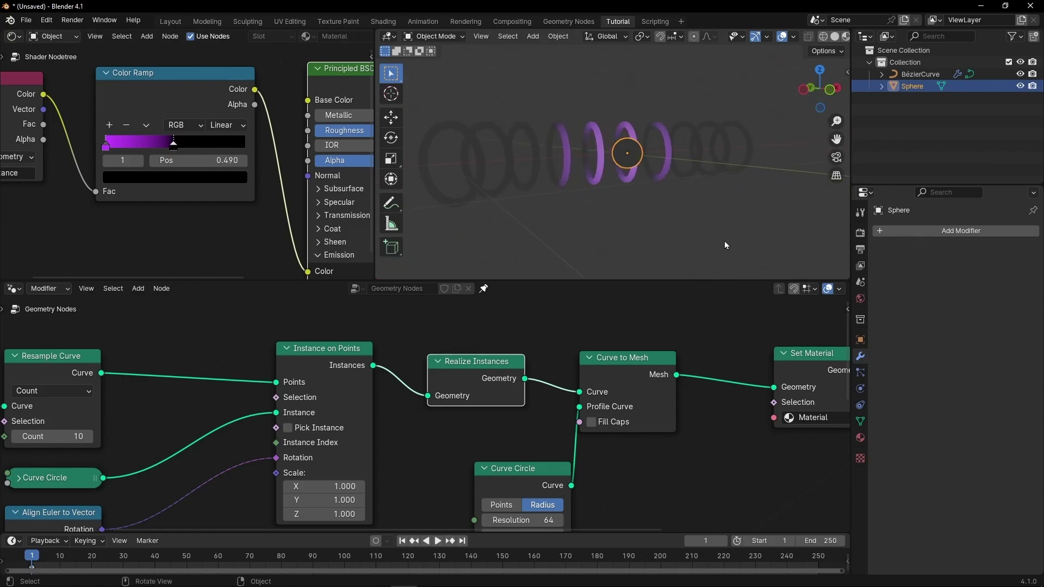
click(860, 299)
drag(1007, 323, 958, 323)
middle_drag(665, 175, 637, 191)
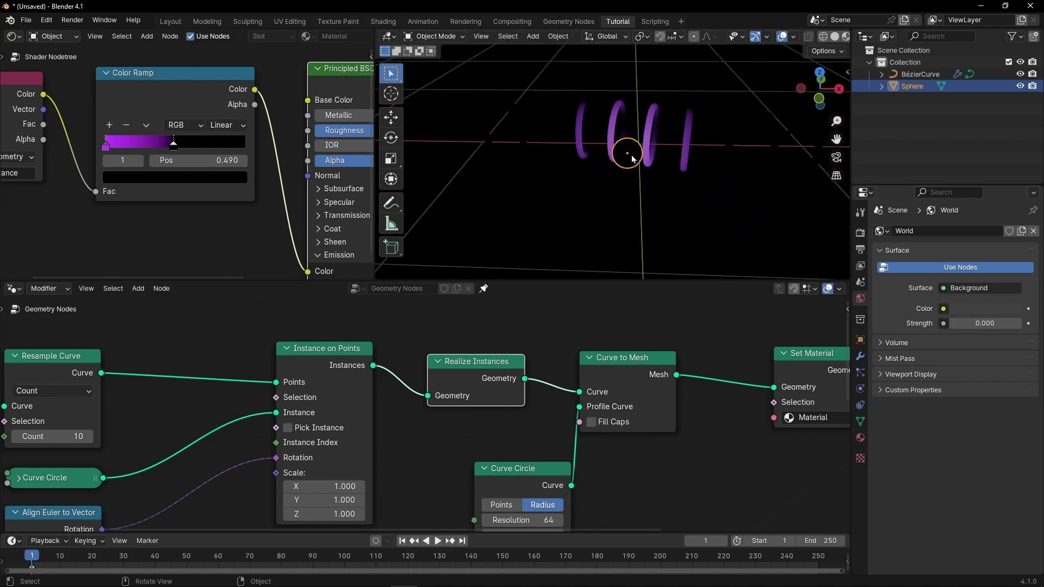
Move the sphere along the rings to test how the purple glow follows it.
key(g)
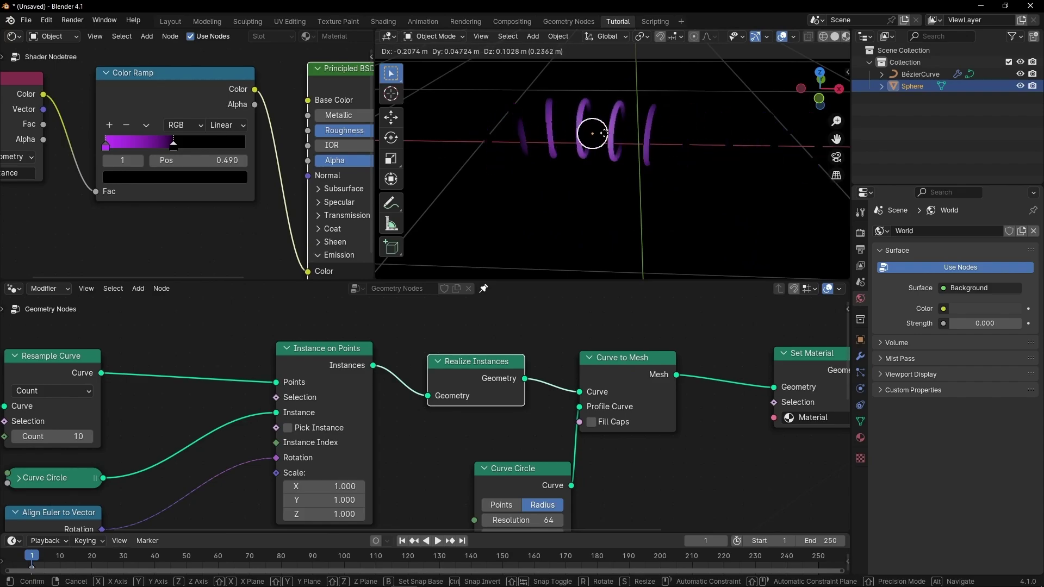
click(666, 133)
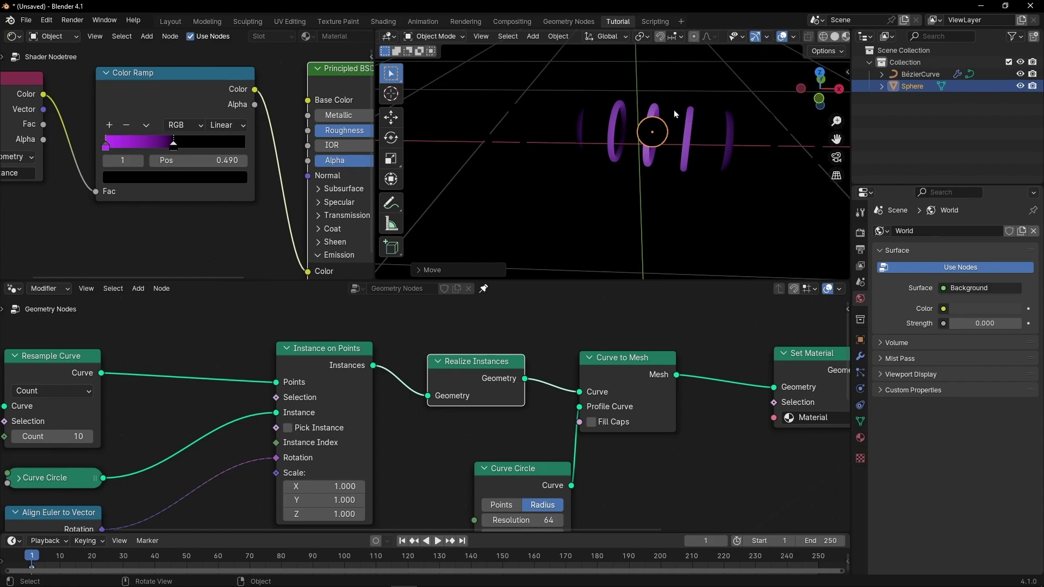
scroll(634, 457, down, 3)
middle_drag(641, 481, 511, 423)
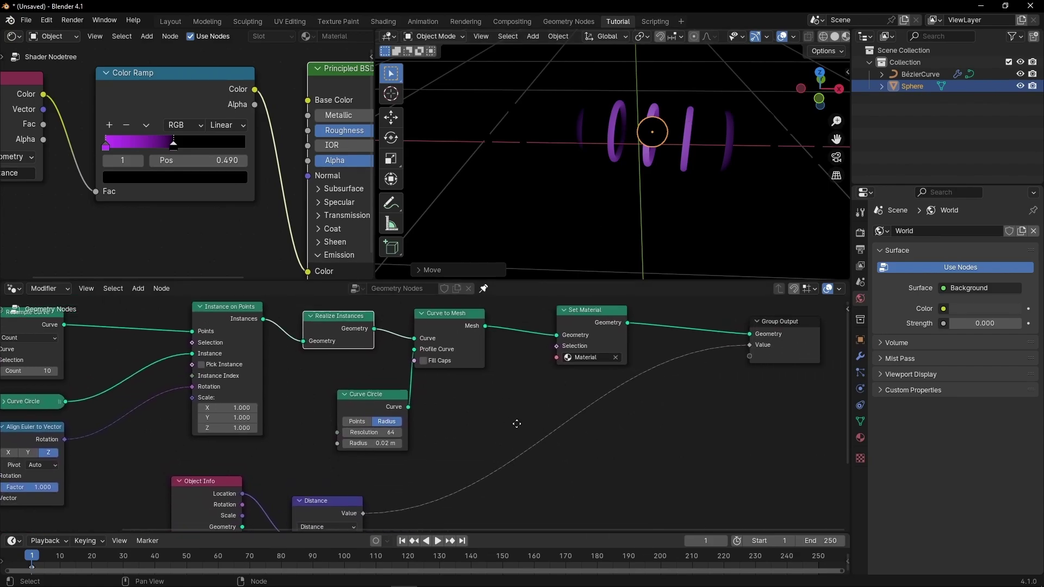
Give the sphere a new material and set its Emission Strength to 1.
click(860, 440)
click(898, 281)
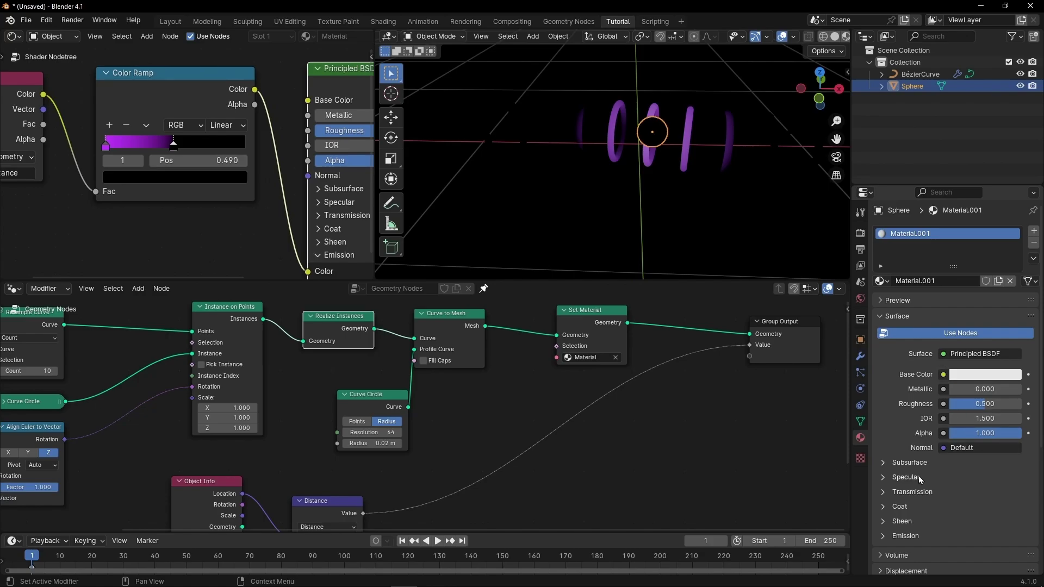
click(890, 540)
scroll(892, 544, down, 1)
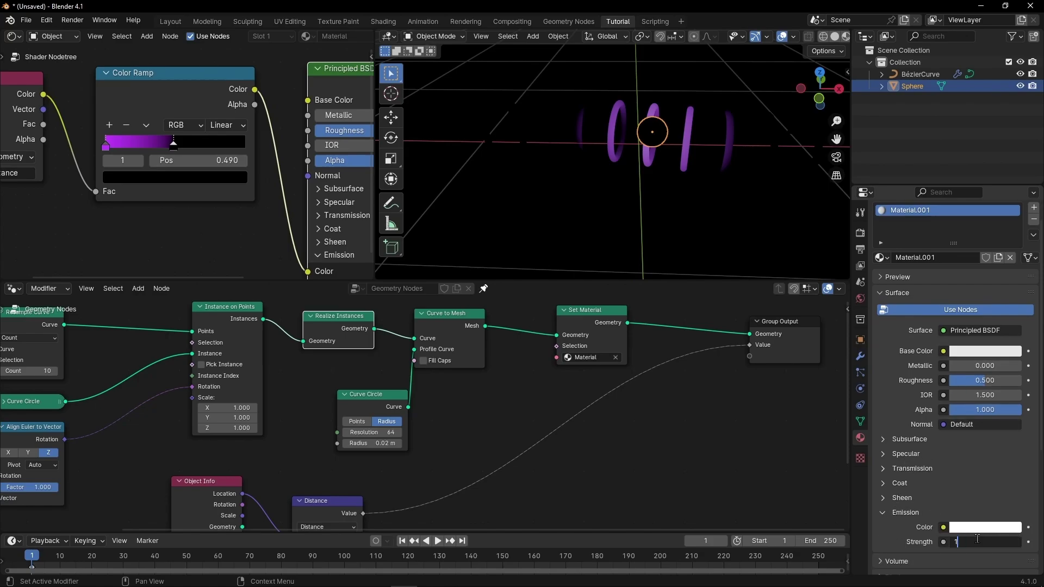
click(979, 541)
text(1)
key(Return)
Widen the 3D viewport and move the sphere about 0.63 m along the rings in the negative X direction.
drag(849, 415, 1040, 419)
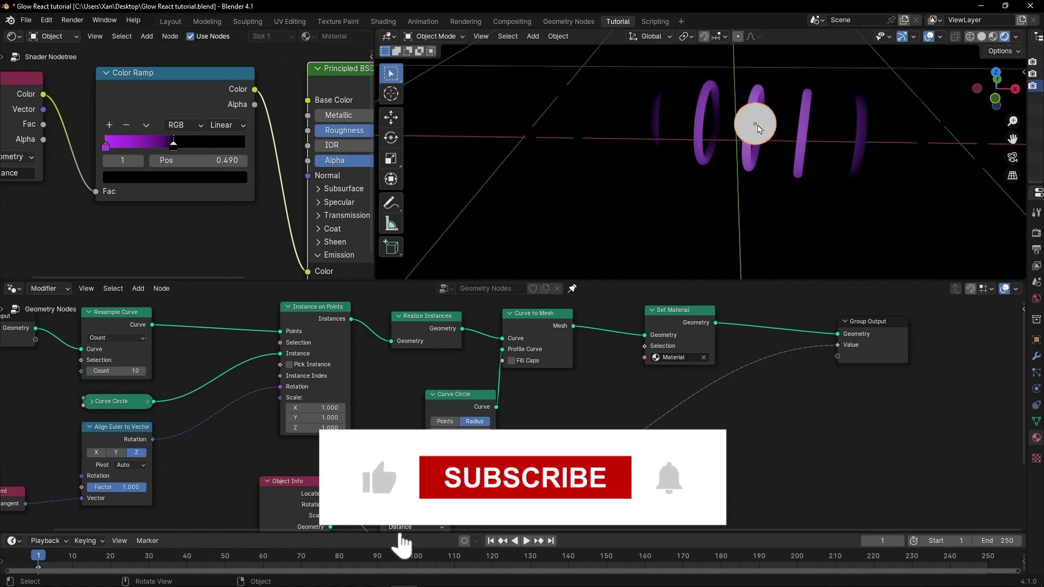
key(g)
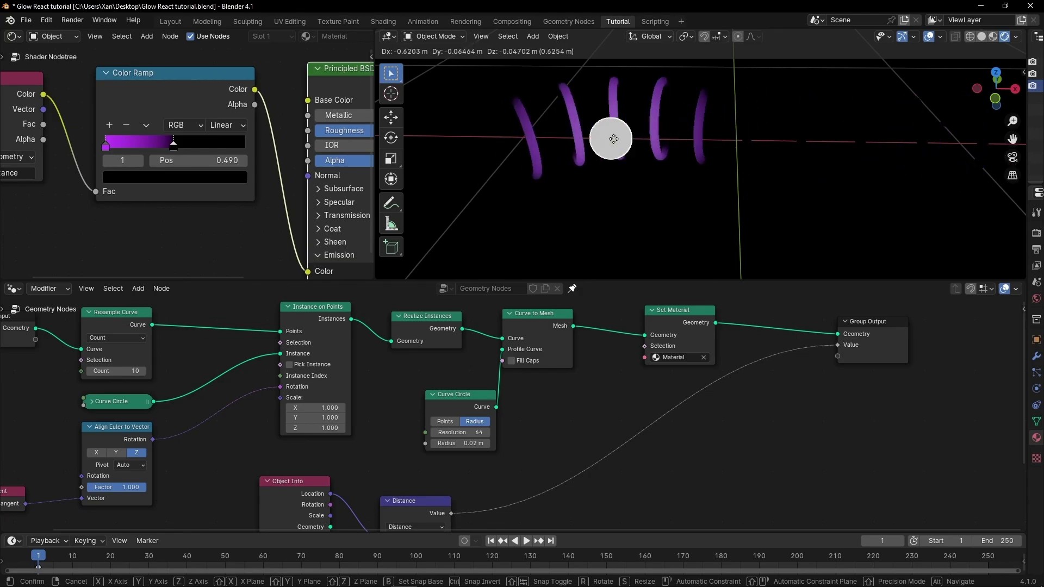
click(633, 124)
Switch the 3D viewport to Material Preview shading and maximize the geometry node editor.
scroll(613, 387, down, 3)
scroll(613, 387, down, 1)
middle_drag(613, 387, 590, 357)
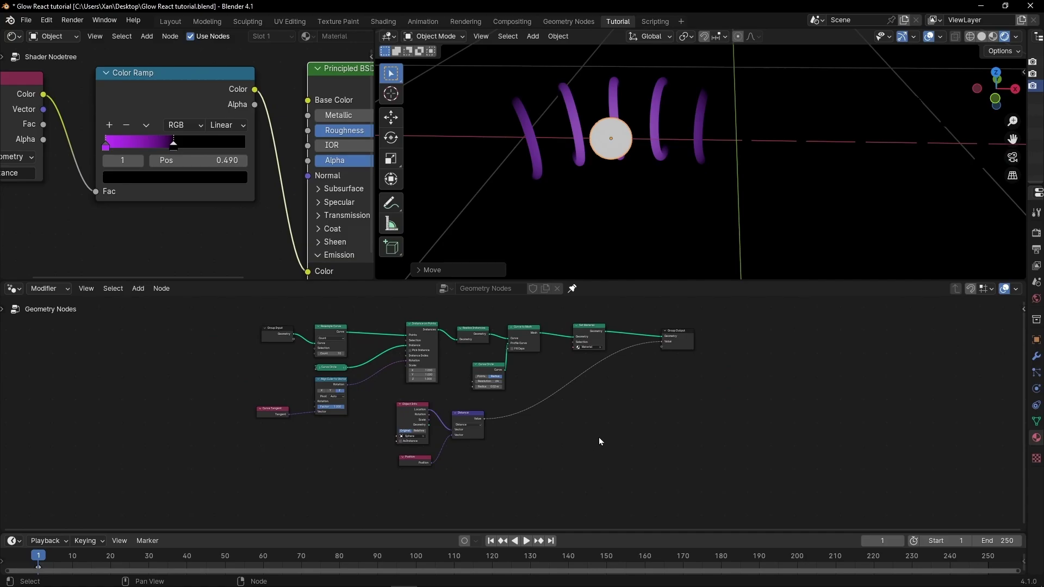
scroll(599, 437, up, 4)
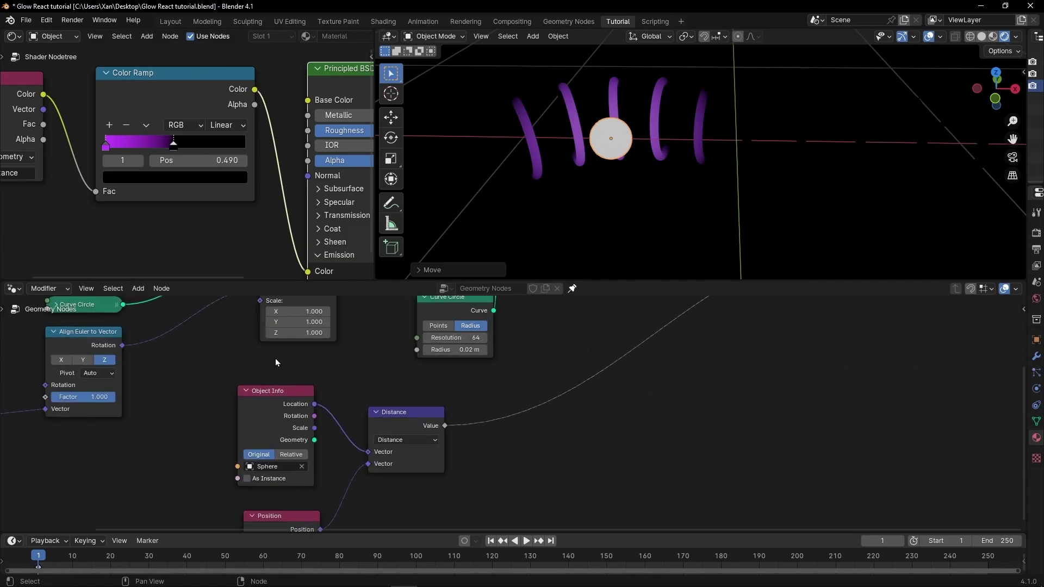
scroll(359, 397, down, 3)
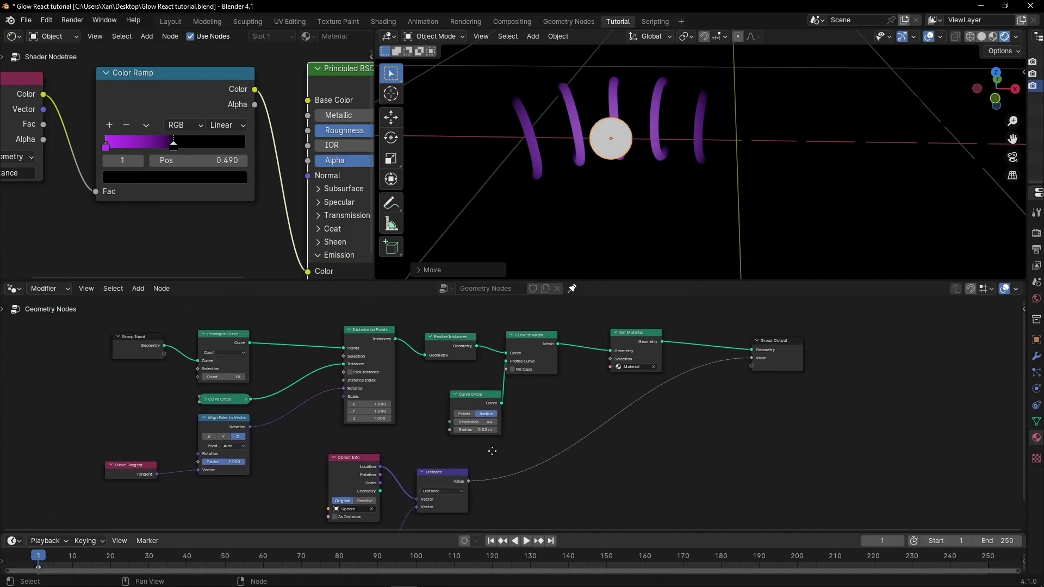
click(993, 37)
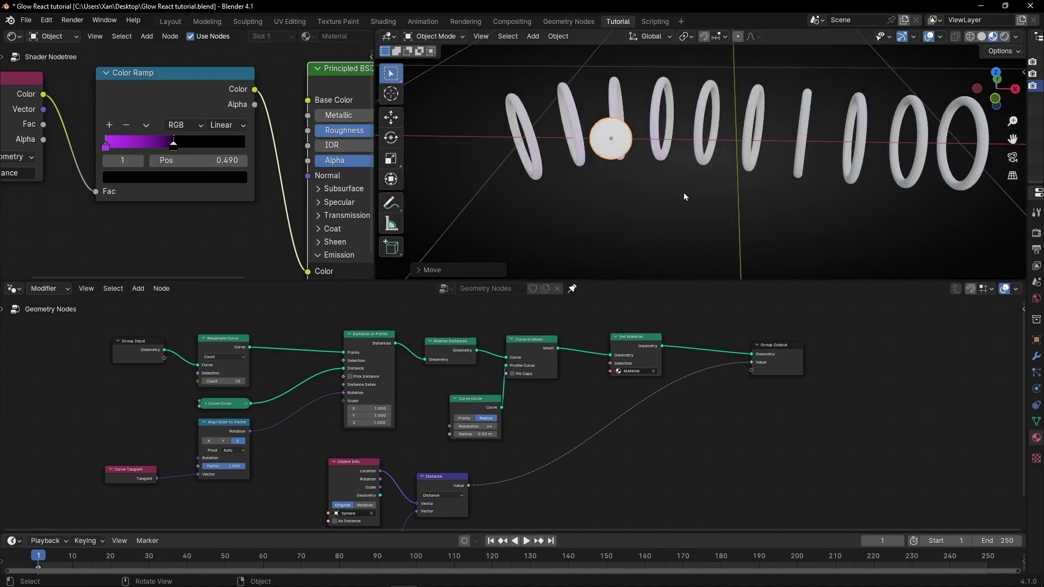
mouse_move(490, 324)
middle_down()
mouse_move(501, 370)
mouse_move(493, 342)
middle_up()
key(ctrl+space)
middle_drag(530, 212, 548, 263)
Add a Sample Curve node above the tree, with its Curves input fed by Resample Curve's Curve output.
drag(286, 340, 441, 183)
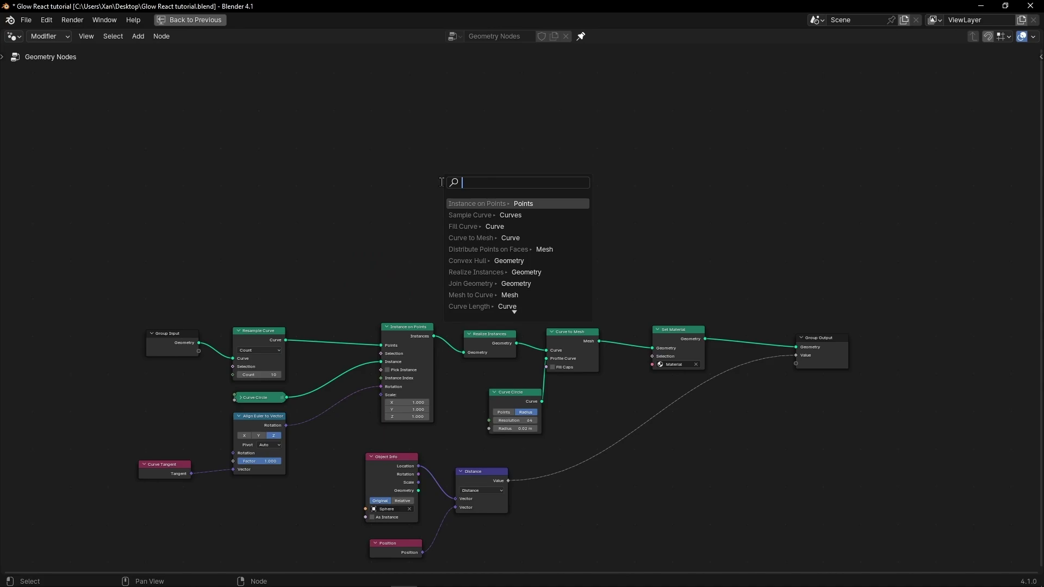
text(sampl)
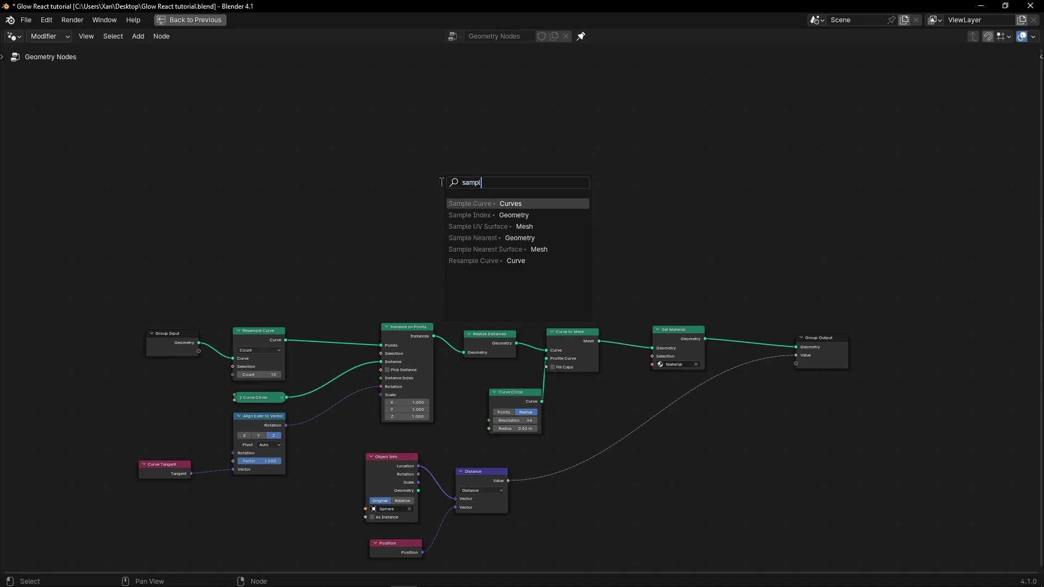
text(e)
key(Return)
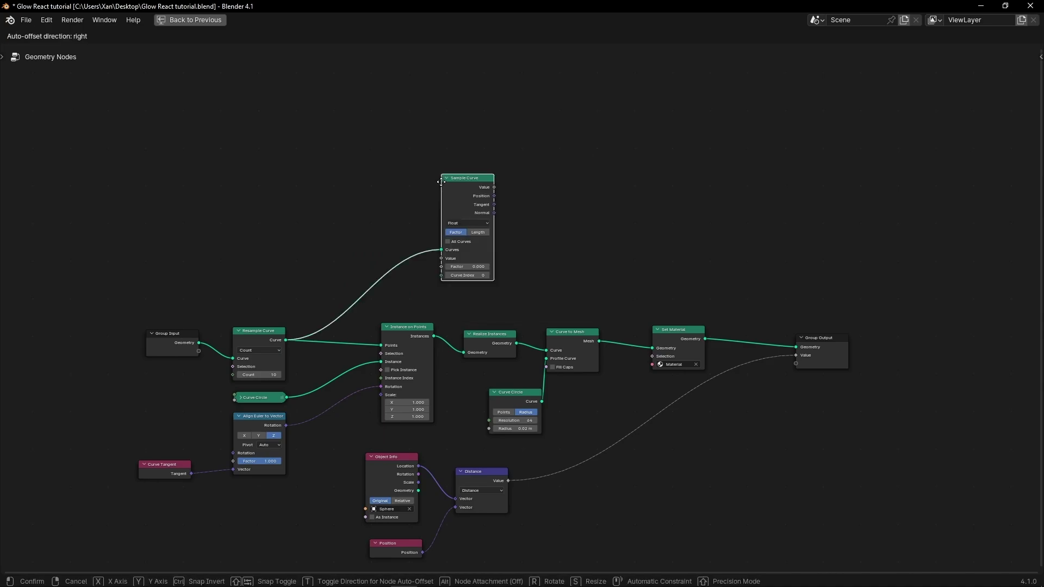
click(421, 155)
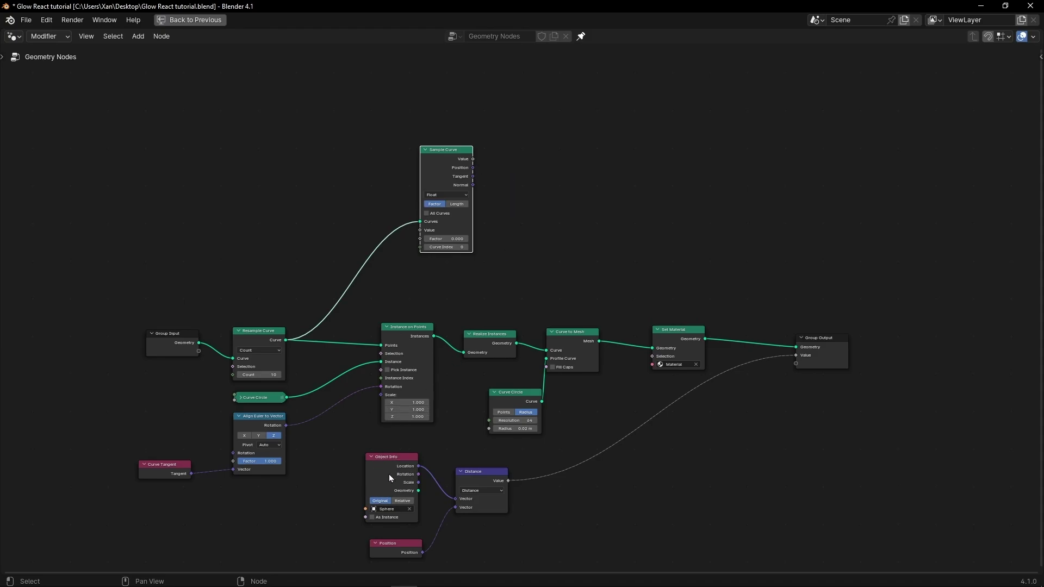
Add a Points node beside the Sample Curve node.
scroll(402, 408, up, 2)
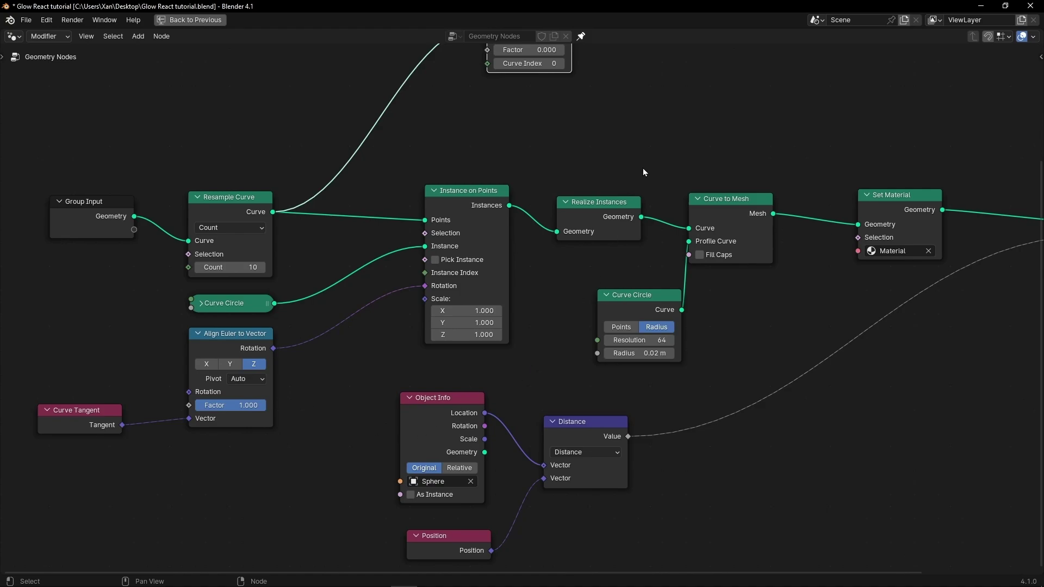
scroll(639, 178, down, 4)
scroll(564, 236, up, 3)
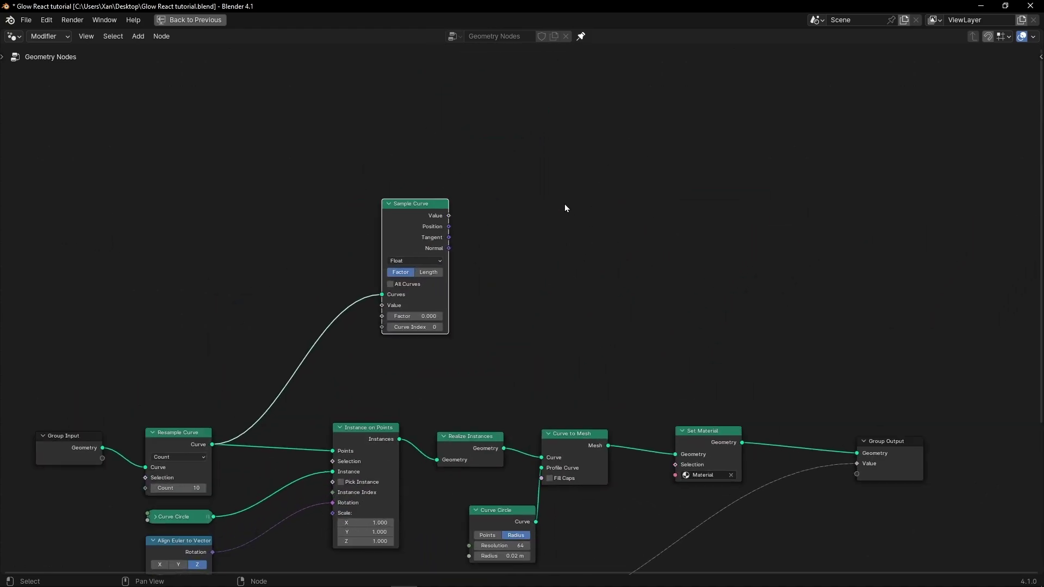
middle_drag(566, 211, 565, 253)
key(shift+a)
text(poin)
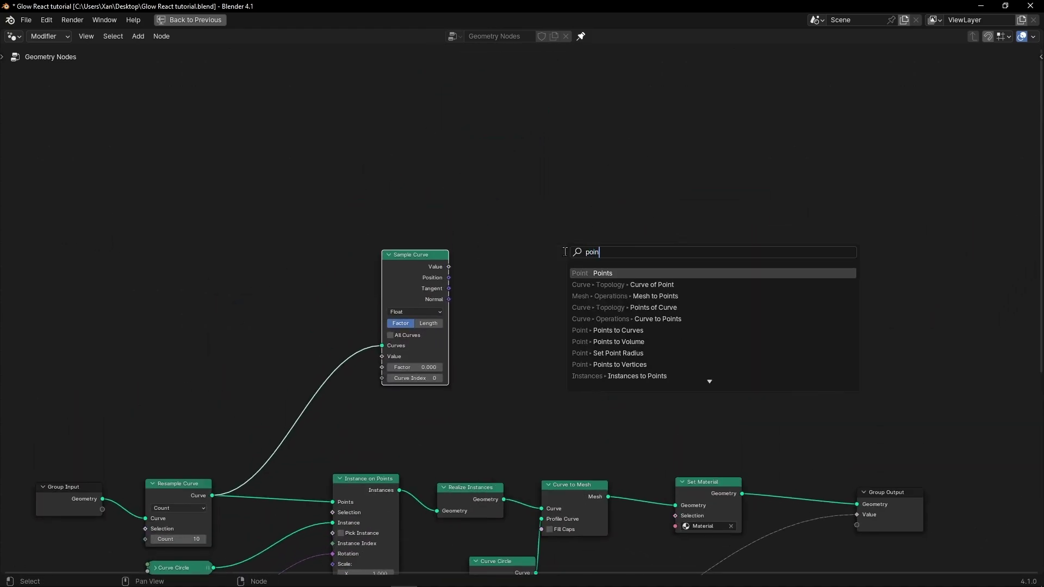
key(Return)
click(531, 221)
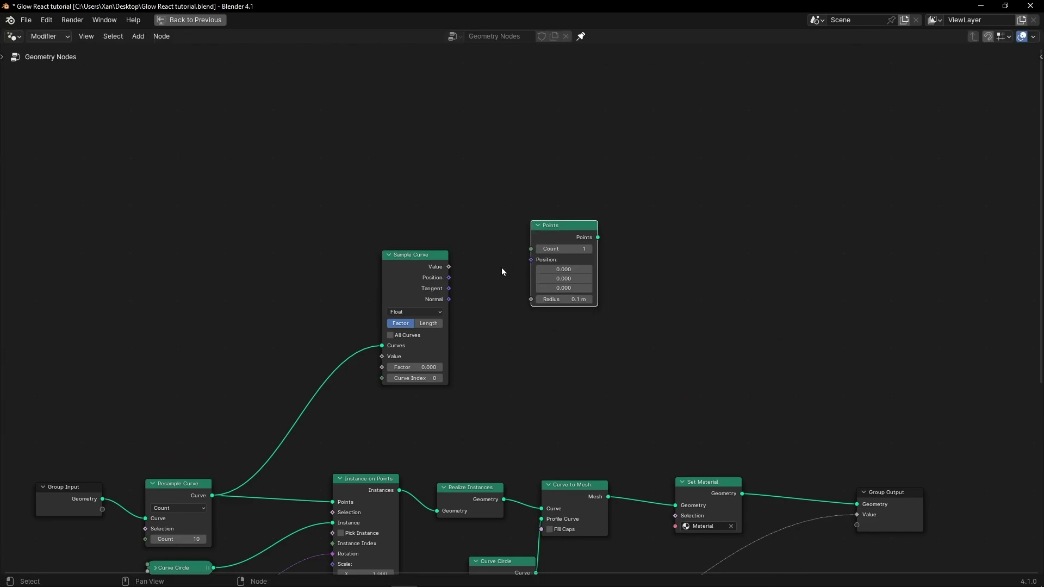
Insert a Join Geometry node between Set Material and Group Output, and connect the Points node's output to it.
click(887, 502)
key(shift+a)
text(join)
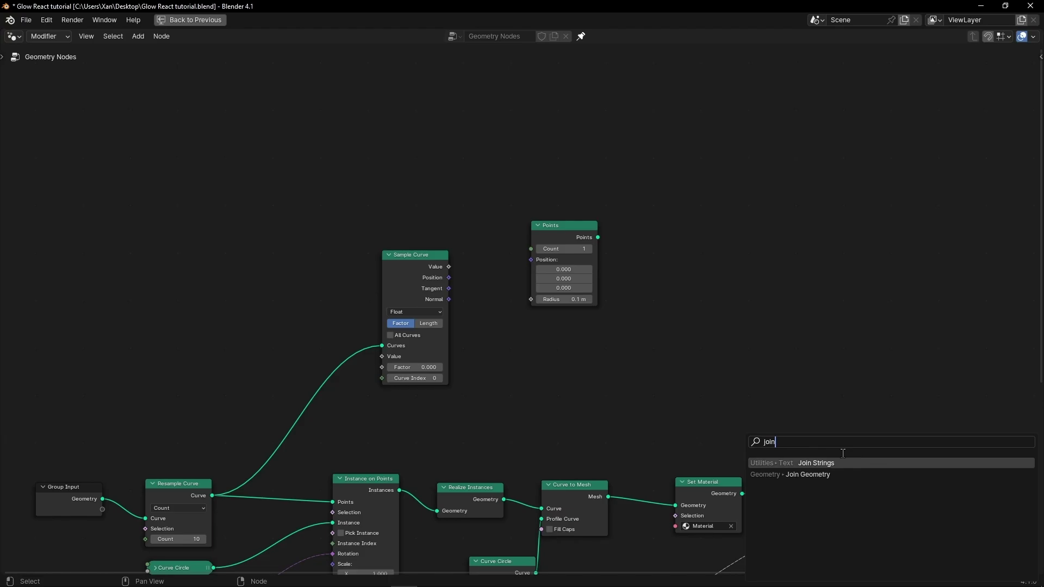
key(Down)
key(Return)
click(799, 486)
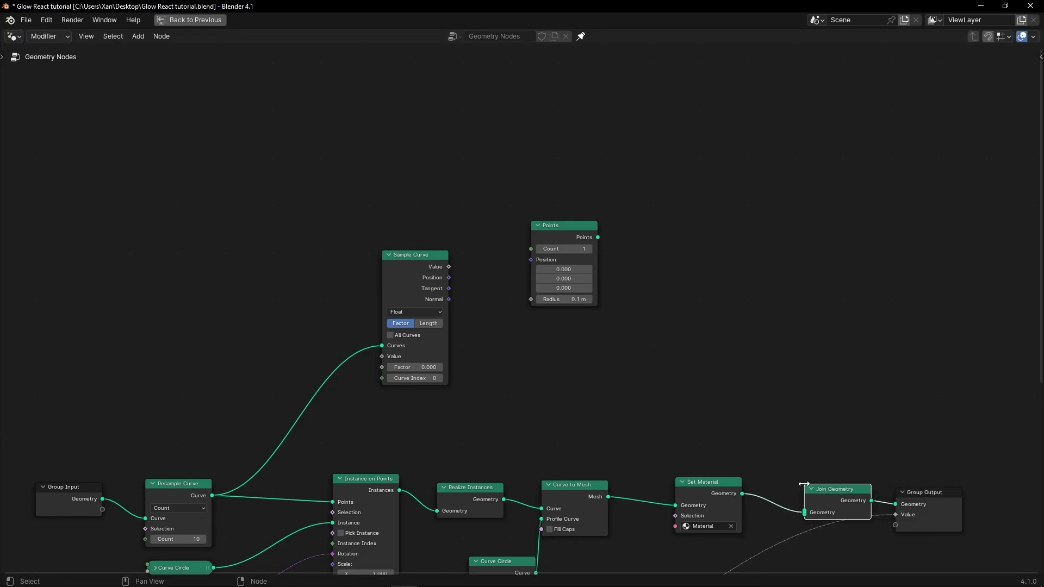
alt+right_drag(571, 256, 830, 503)
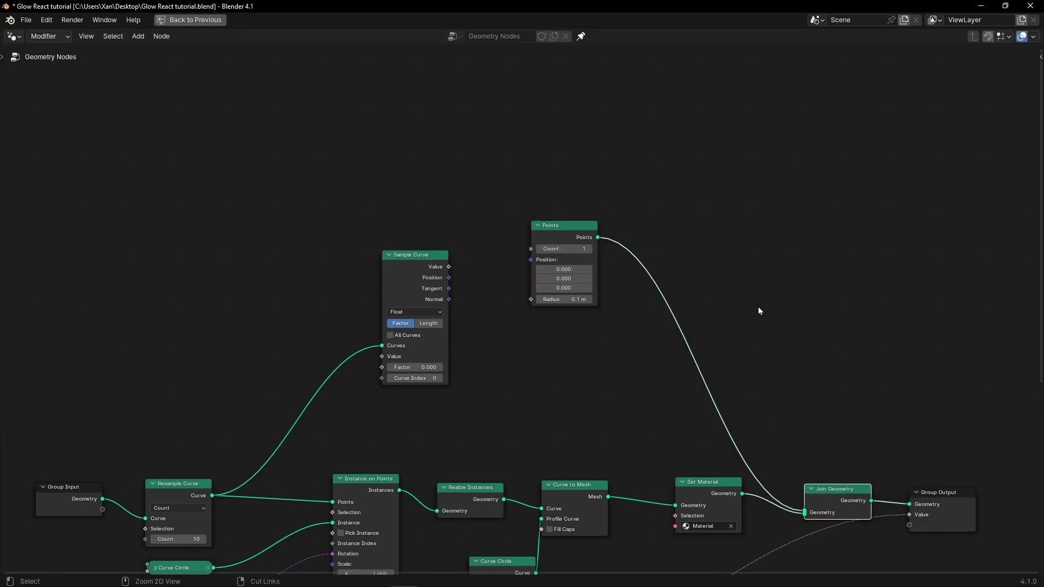
Return to the full layout and switch the 3D viewport to Solid shading.
key(ctrl+space)
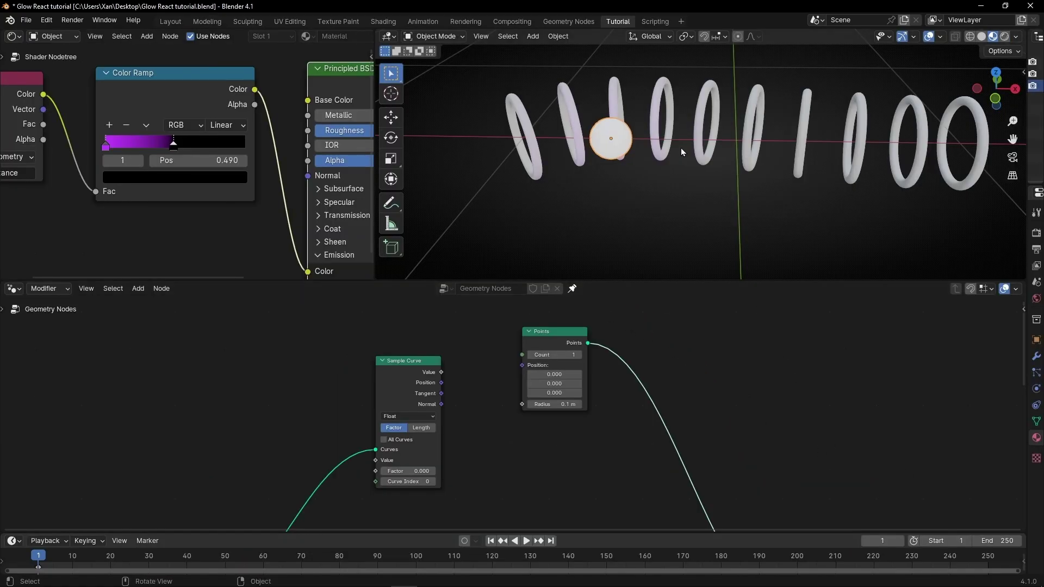
click(982, 36)
mouse_move(554, 374)
mouse_down()
mouse_move(536, 374)
mouse_move(571, 379)
mouse_up()
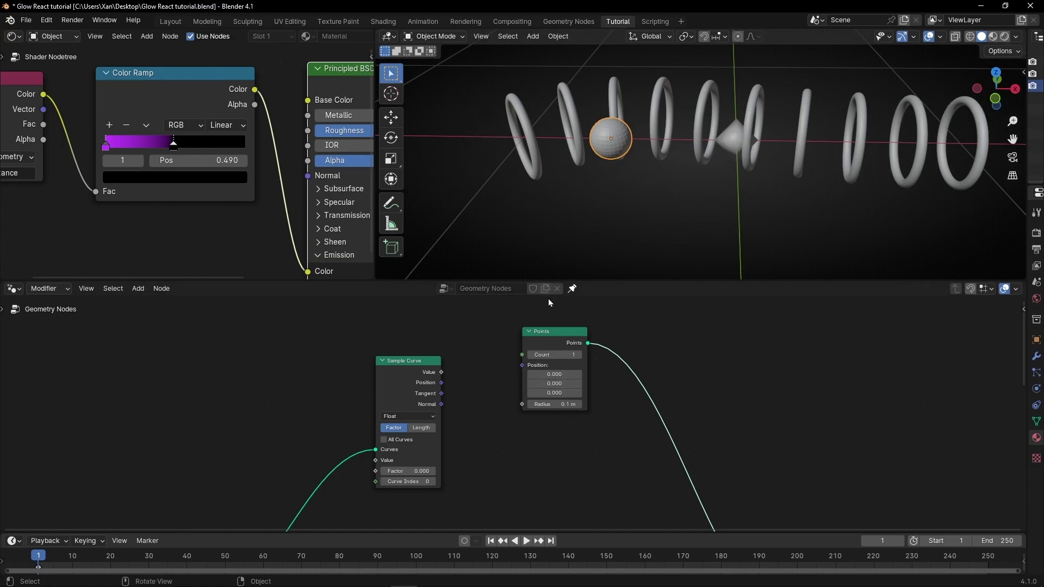
Connect Sample Curve's Position output to the Points node's Position input, and set Sample Curve's Factor to 0.359.
scroll(505, 387, up, 4)
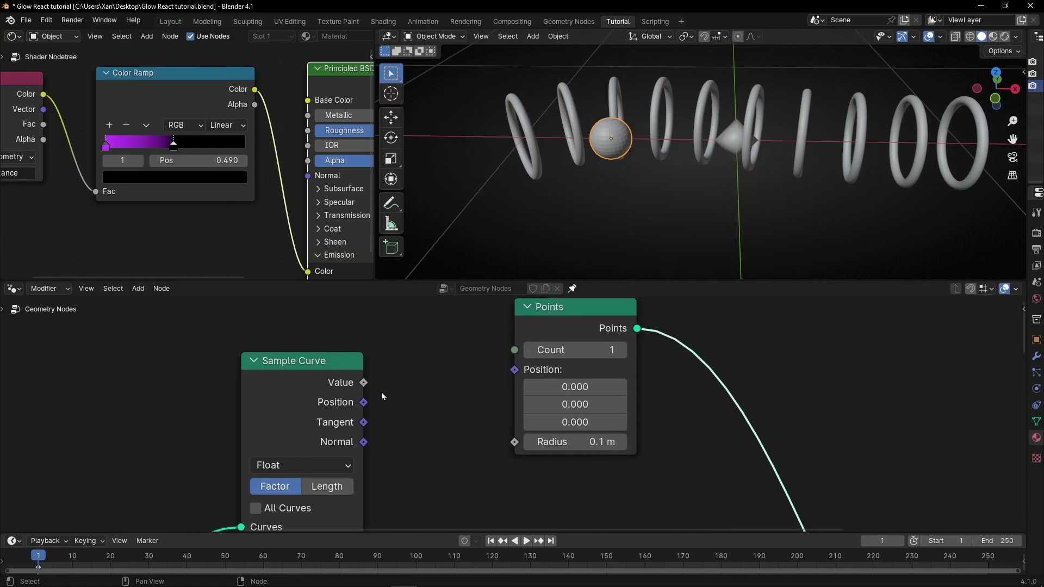
drag(365, 408, 510, 372)
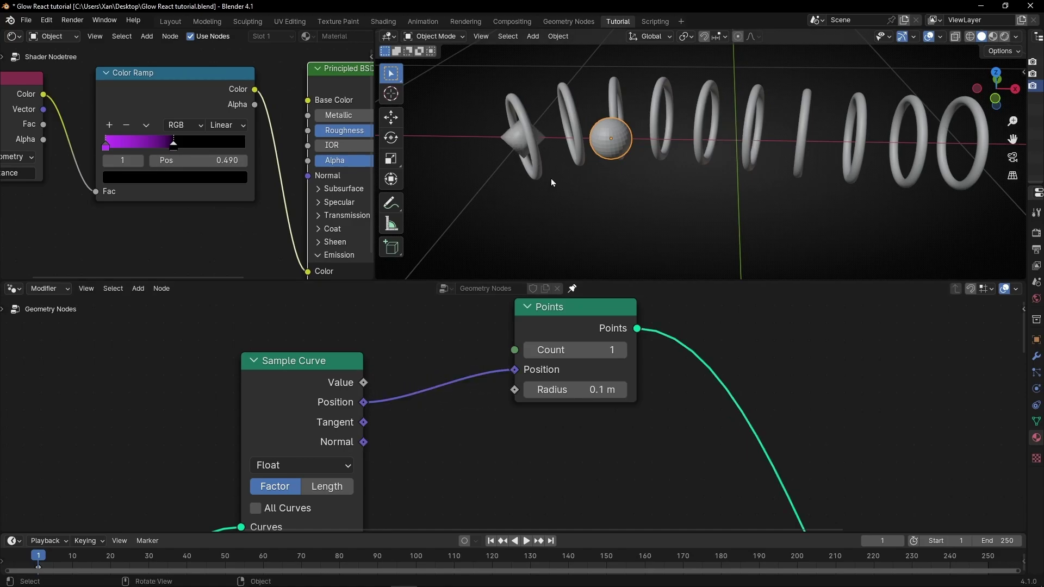
scroll(475, 455, down, 1)
middle_drag(476, 455, 499, 366)
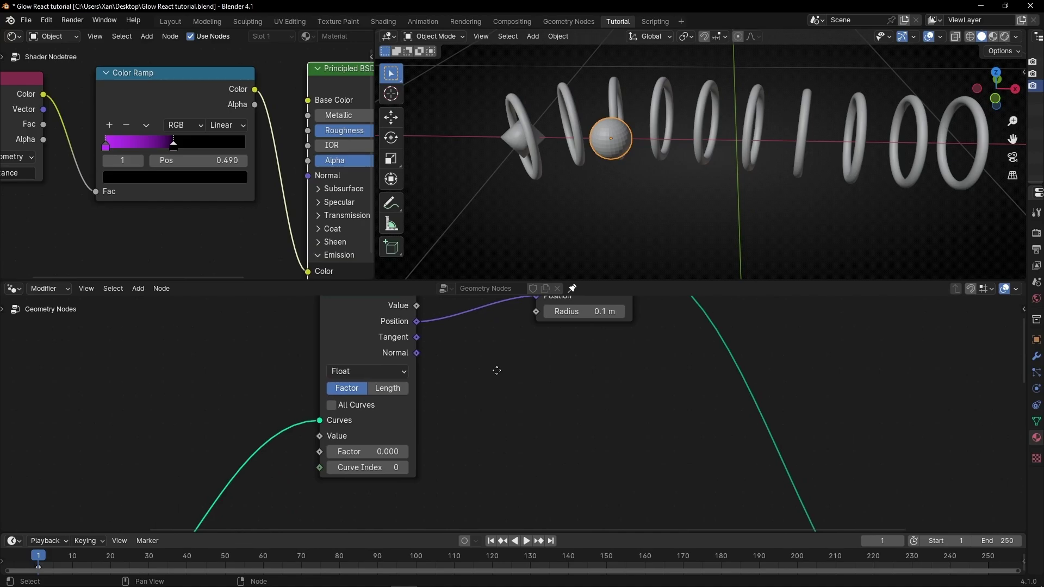
scroll(638, 194, down, 2)
middle_drag(639, 193, 564, 183)
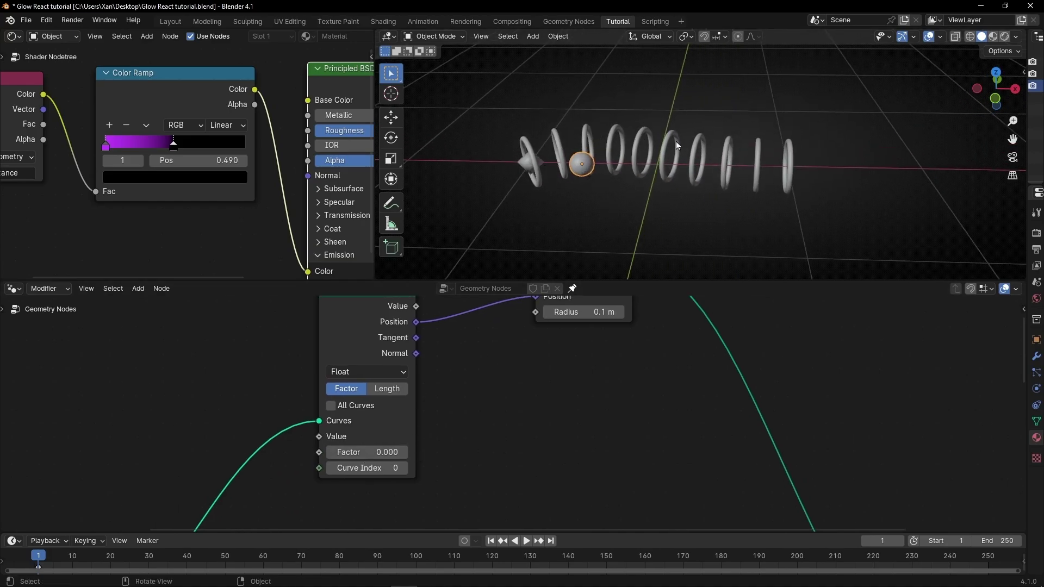
click(351, 451)
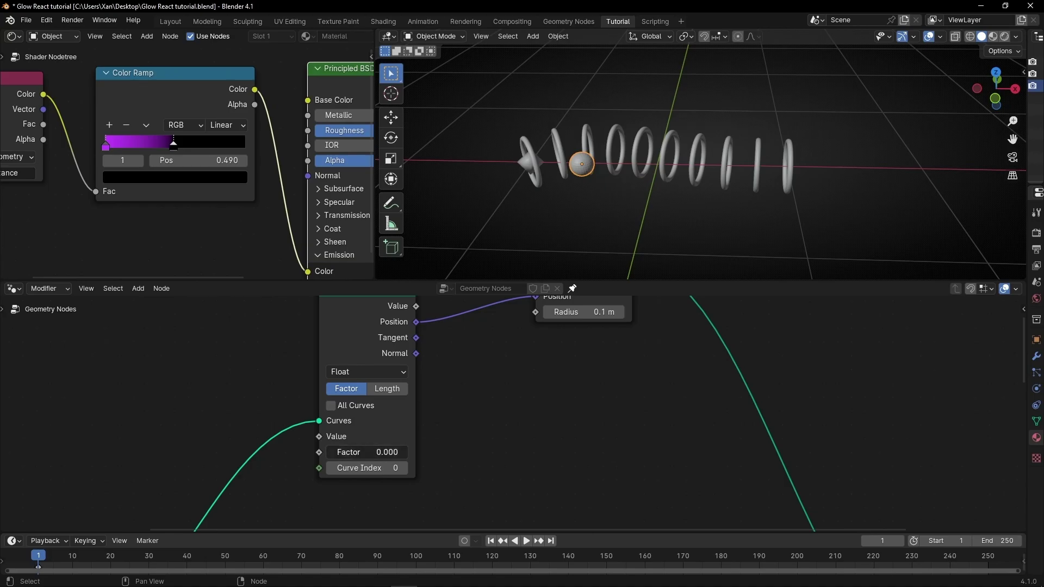
mouse_move(351, 452)
mouse_down()
mouse_move(408, 452)
mouse_move(326, 452)
mouse_move(408, 452)
mouse_move(327, 452)
mouse_move(408, 452)
mouse_move(356, 452)
mouse_up()
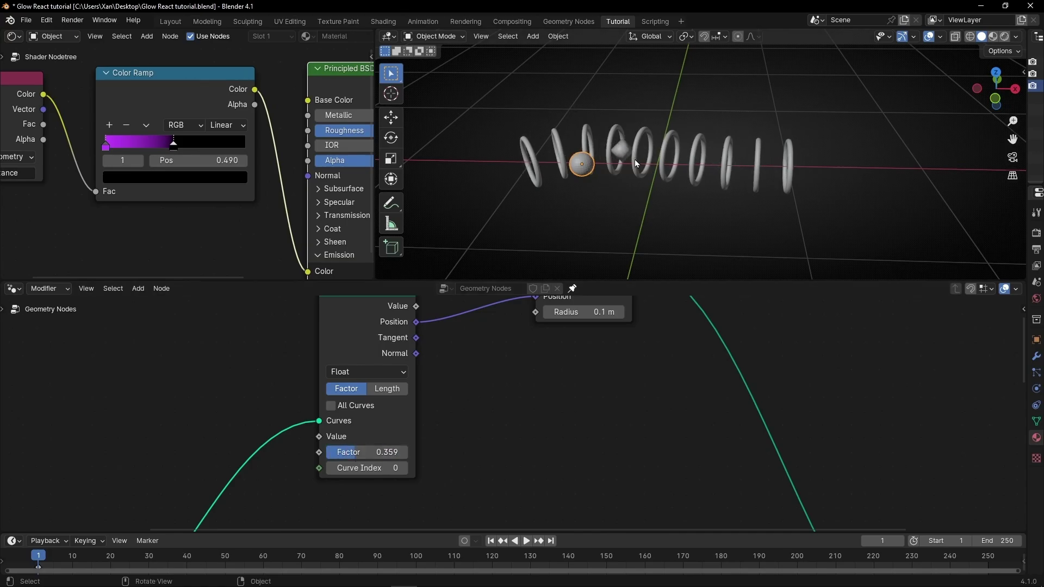
Insert an Instance on Points node between the Points and Join Geometry nodes.
scroll(692, 370, down, 3)
scroll(604, 354, down, 2)
key(shift+a)
mouse_move(585, 357)
text(instance on)
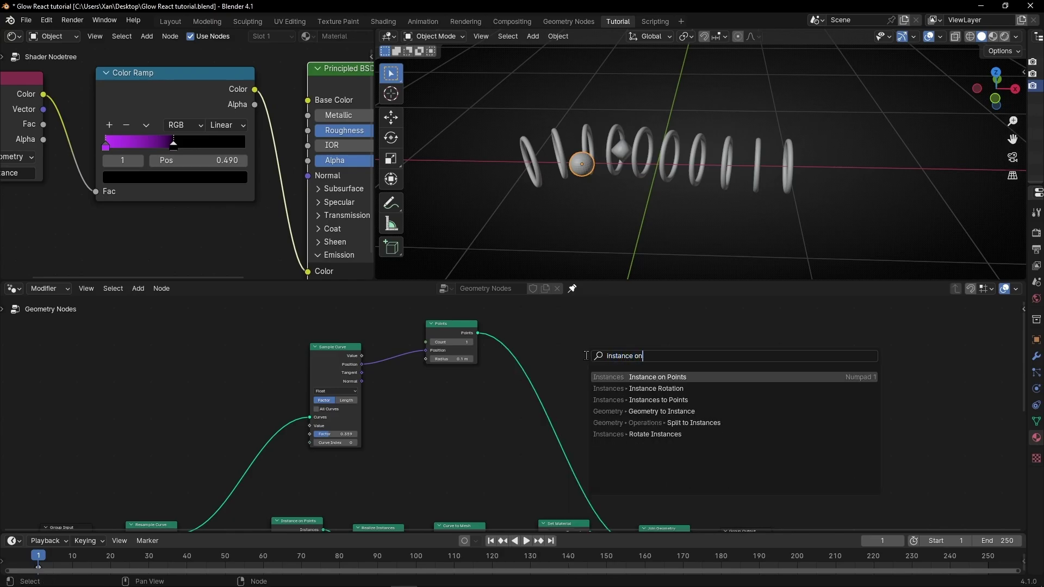
key(Return)
click(539, 326)
Duplicate the sphere's Object Info node next to the new Instance on Points node and maximize the node editor.
scroll(539, 321, down, 2)
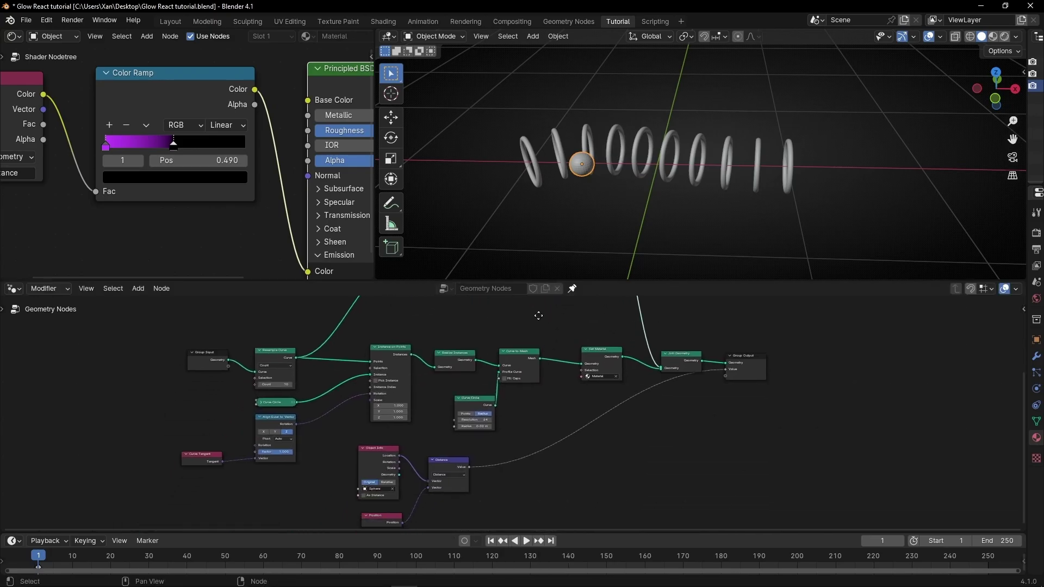
drag(392, 461, 533, 350)
key(ctrl+space)
scroll(597, 243, up, 5)
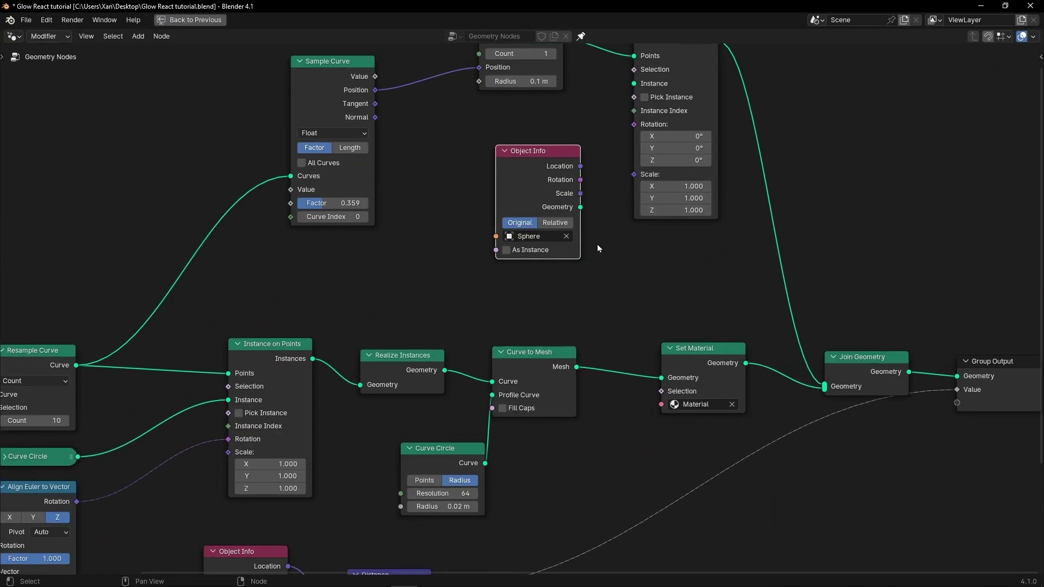
Connect the sphere Object Info's Geometry output to the upper Instance on Points node's Instance input, and set Object Info to Relative.
middle_drag(598, 131, 444, 348)
drag(442, 391, 515, 222)
key(ctrl+space)
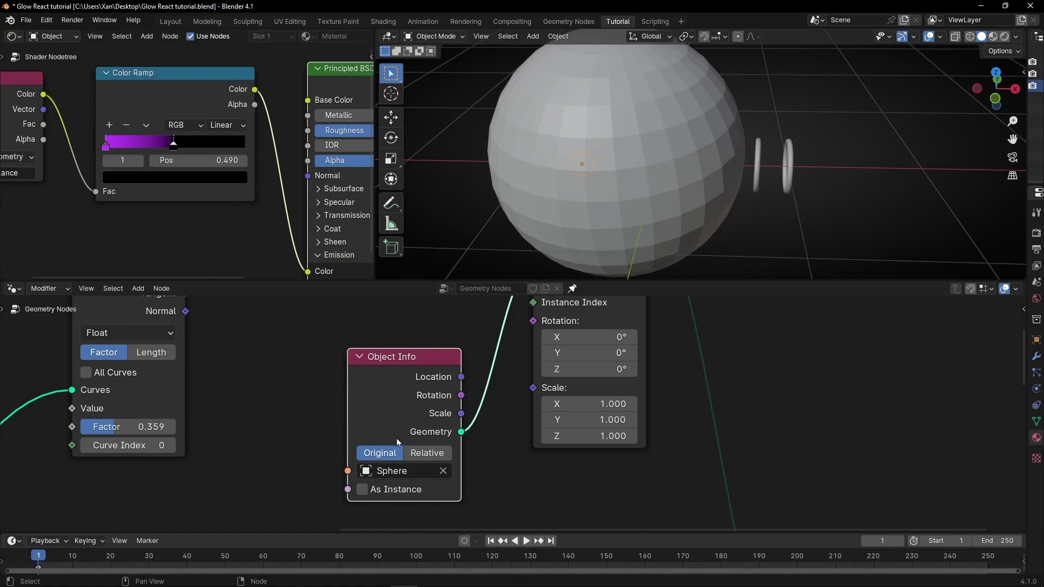
click(429, 453)
middle_drag(581, 259, 598, 195)
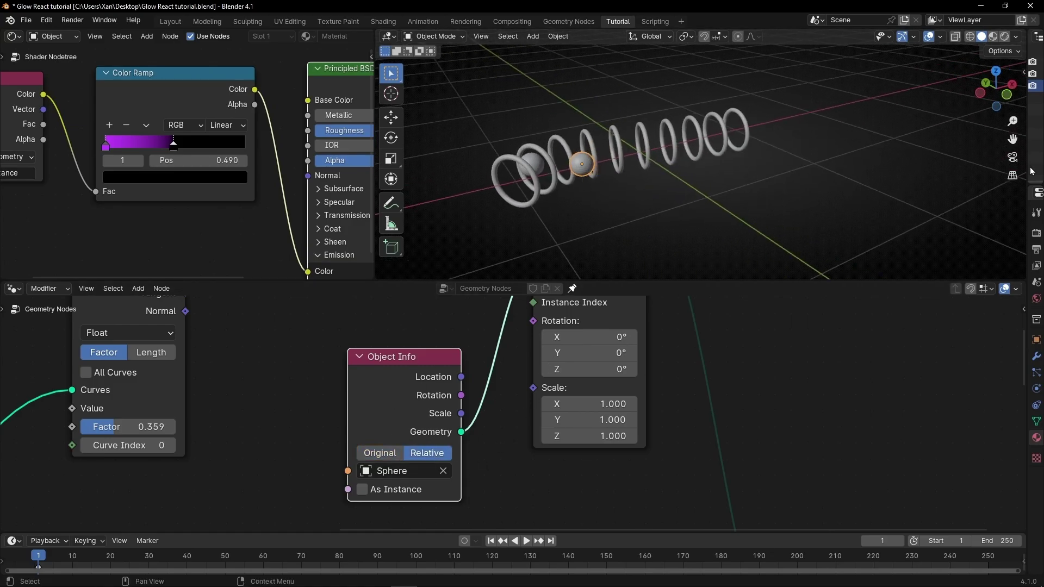
Hide the original sphere object in the viewport and in renders.
drag(1028, 165, 824, 169)
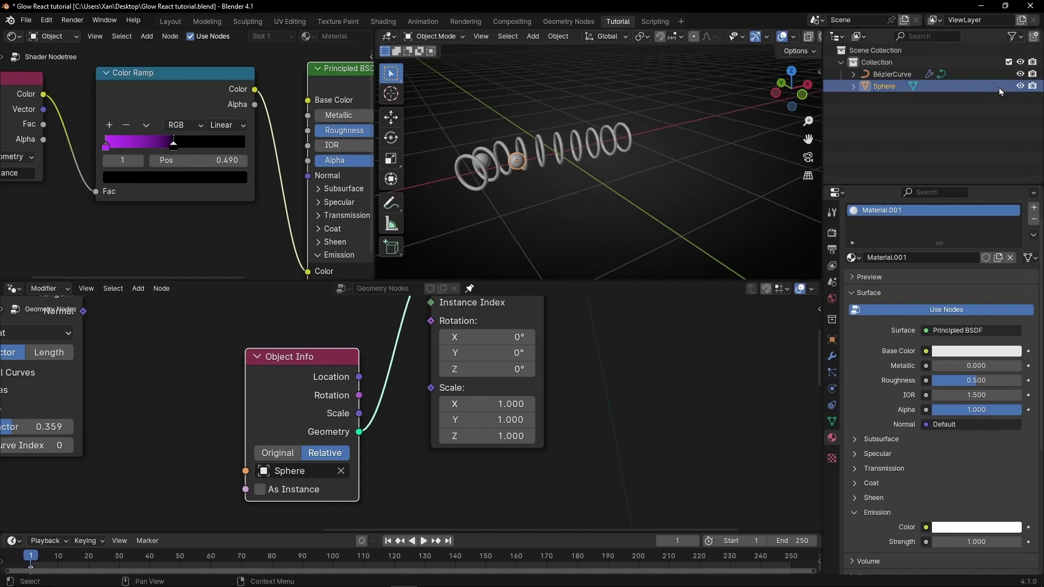
click(1033, 86)
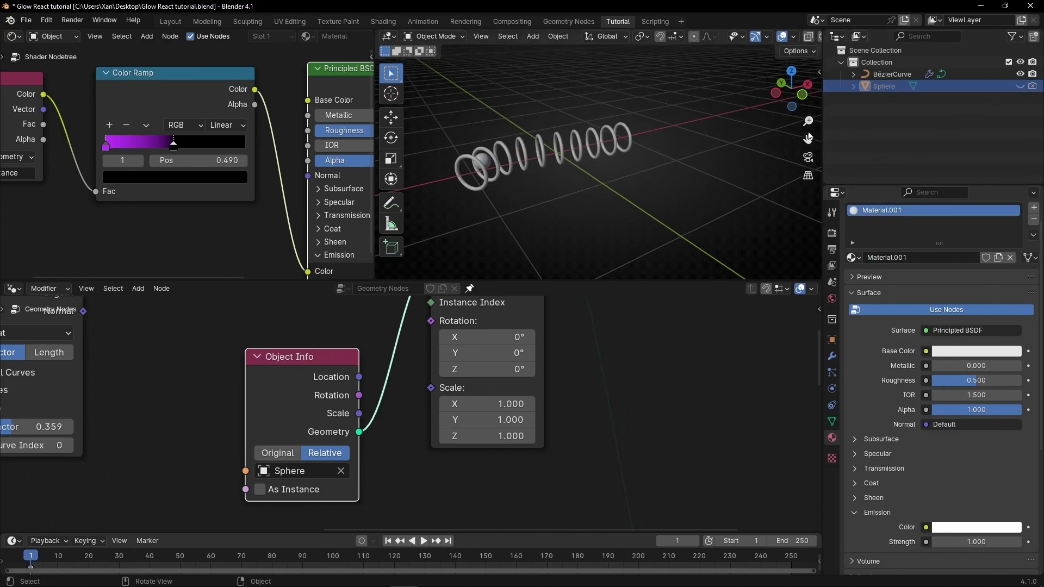
drag(824, 127, 1028, 130)
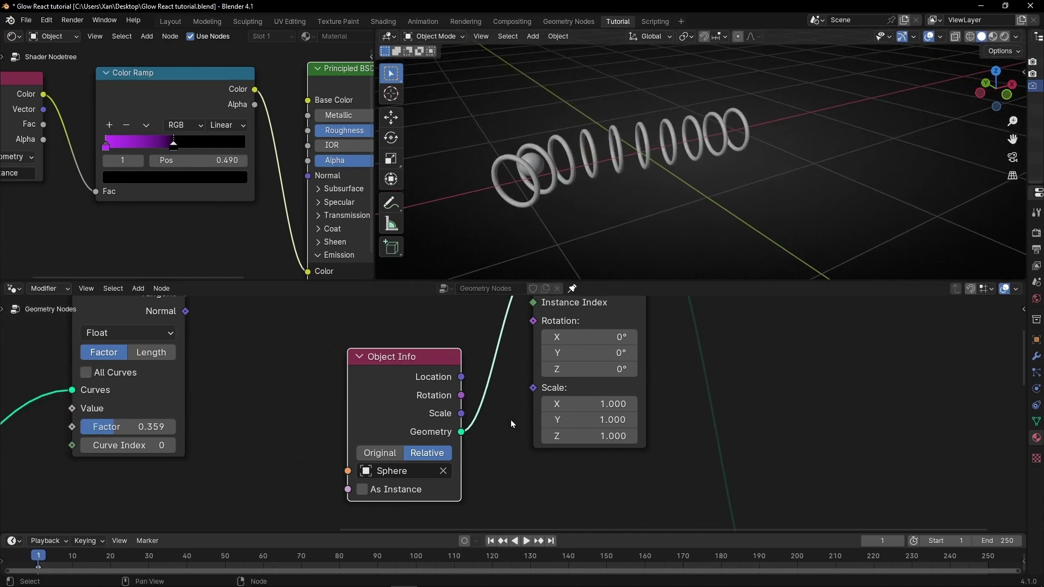
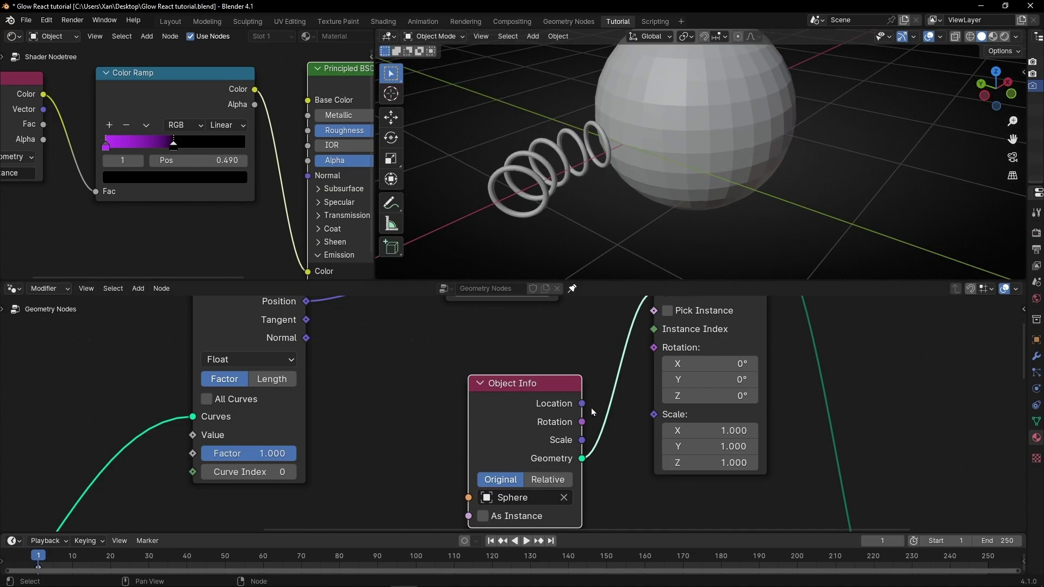
Set the sphere's Object Info node to Relative and unhide the original sphere.
click(547, 479)
drag(1027, 130, 810, 126)
key(alt+h)
middle_drag(773, 163, 514, 162)
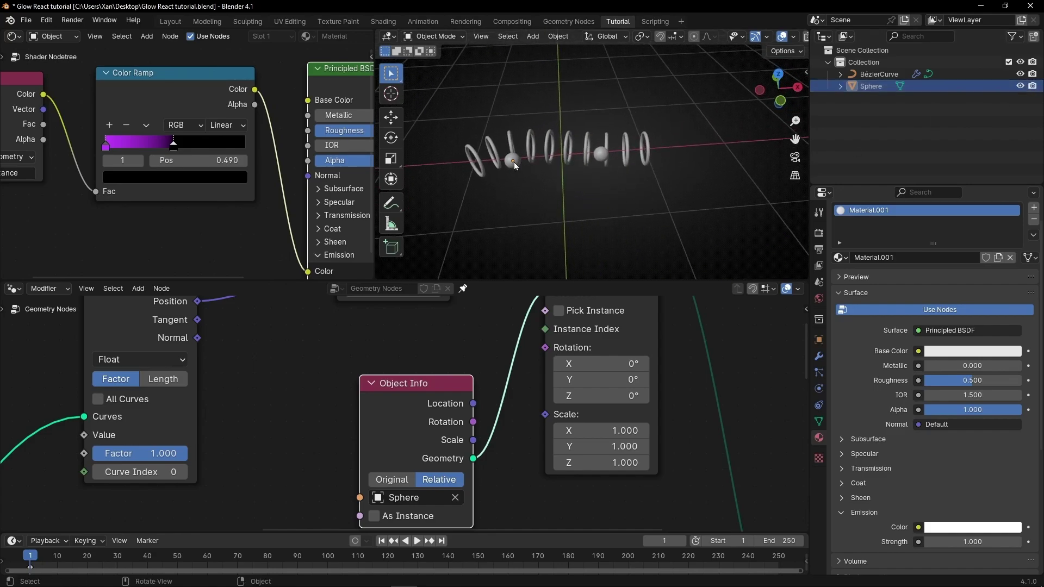
Move the original sphere away from the rings, and clear its location to 0 m on all axes.
click(872, 88)
key(g)
click(493, 244)
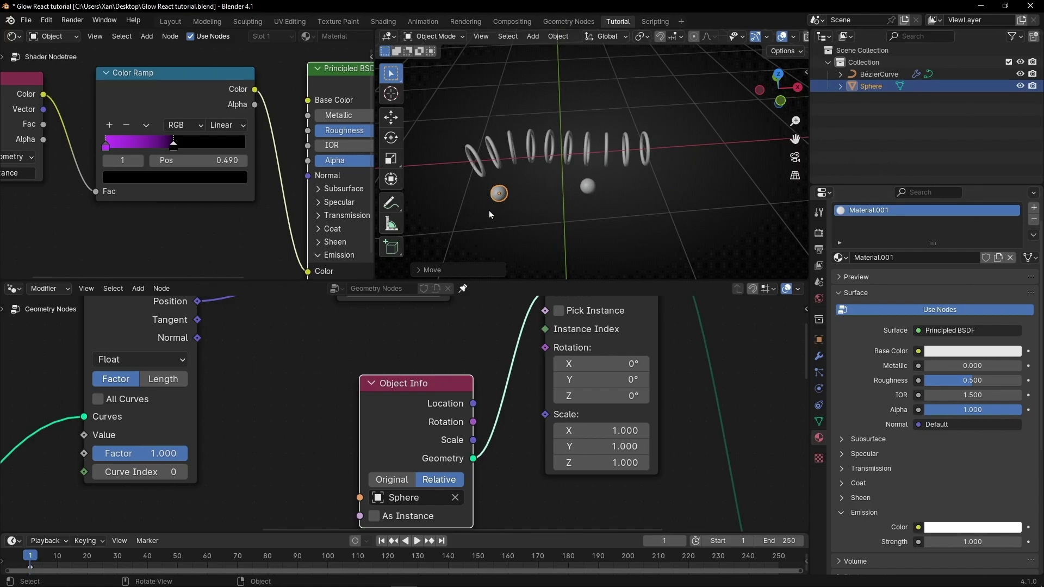
key(n)
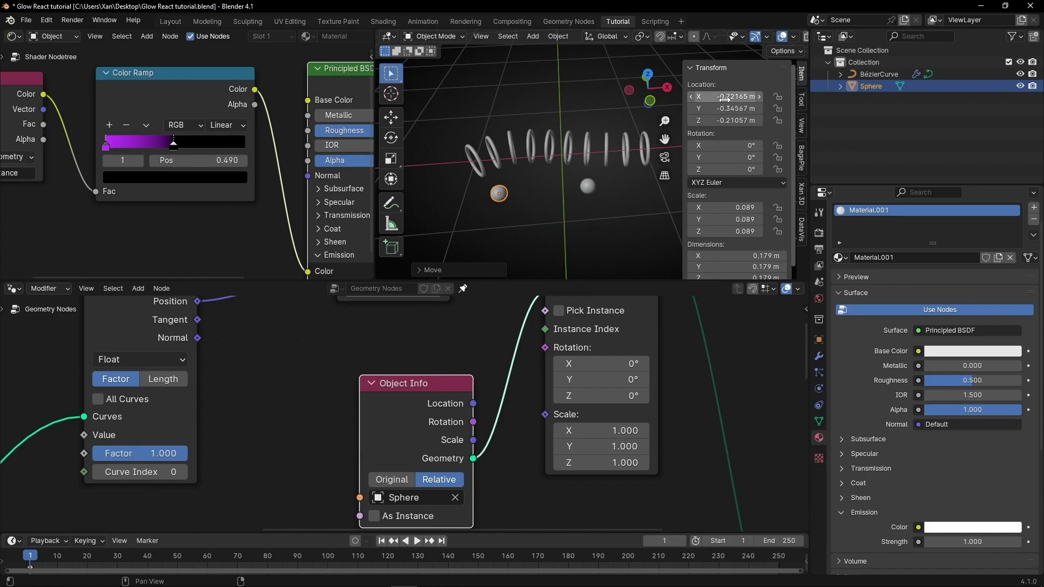
double_click(725, 97)
key(Escape)
key(alt+g)
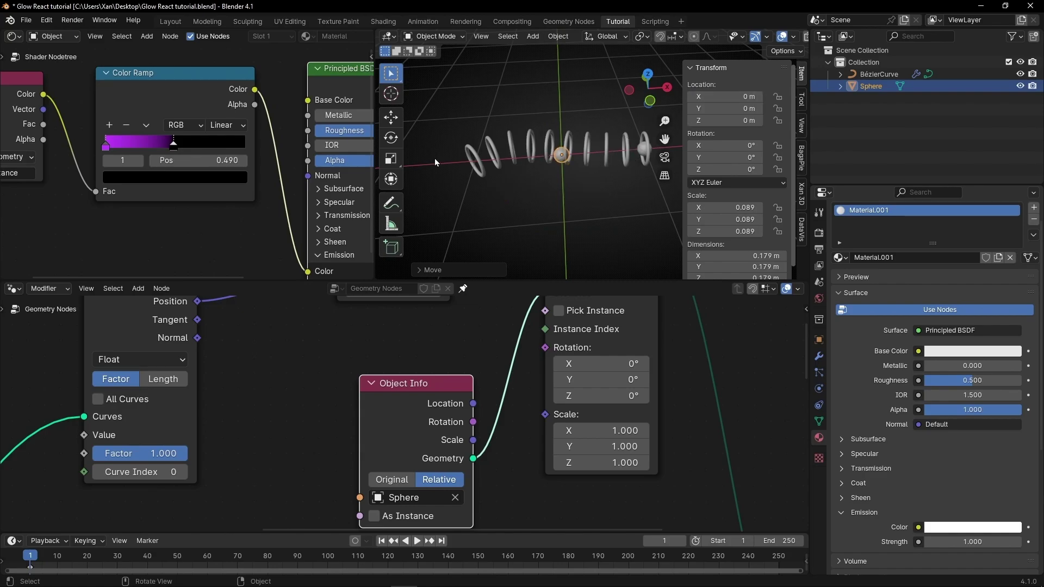
Move the original sphere to about X -0.69 m, Y -0.25 m, Z -0.40 m, and hide it in the viewport.
mouse_move(170, 462)
mouse_down()
mouse_move(147, 462)
mouse_move(171, 462)
mouse_up()
key(g)
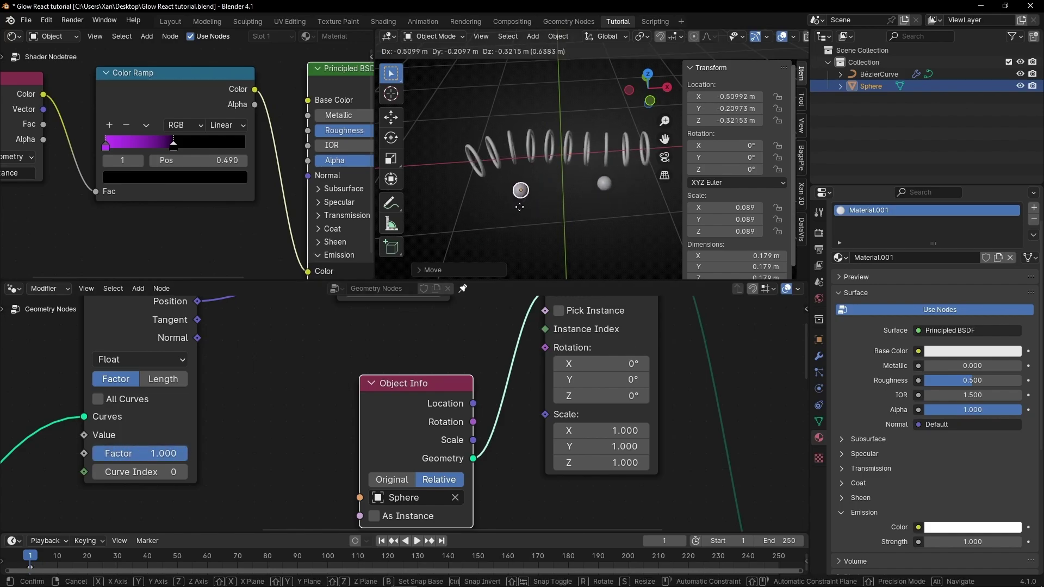
click(506, 216)
click(1020, 86)
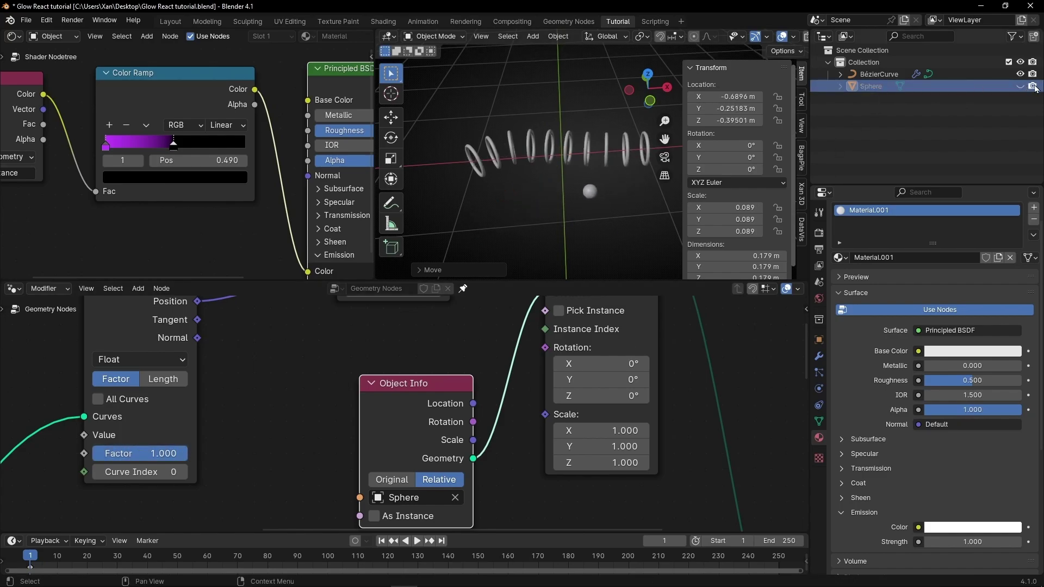
Set the sphere's Object Info node to Original and the upper Instance on Points node's Scale to 0.050 on all axes.
click(403, 481)
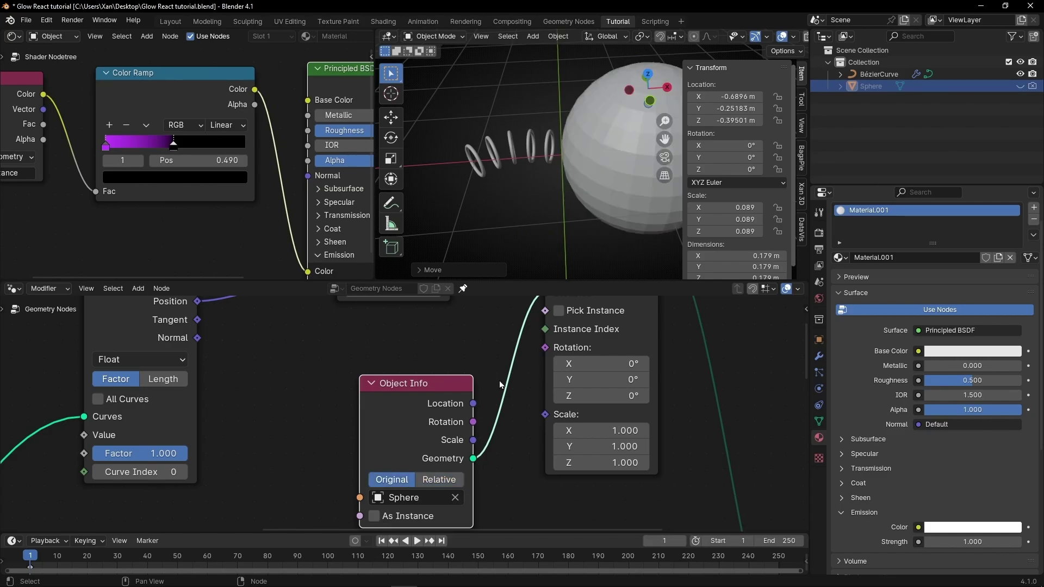
key(n)
drag(565, 431, 565, 462)
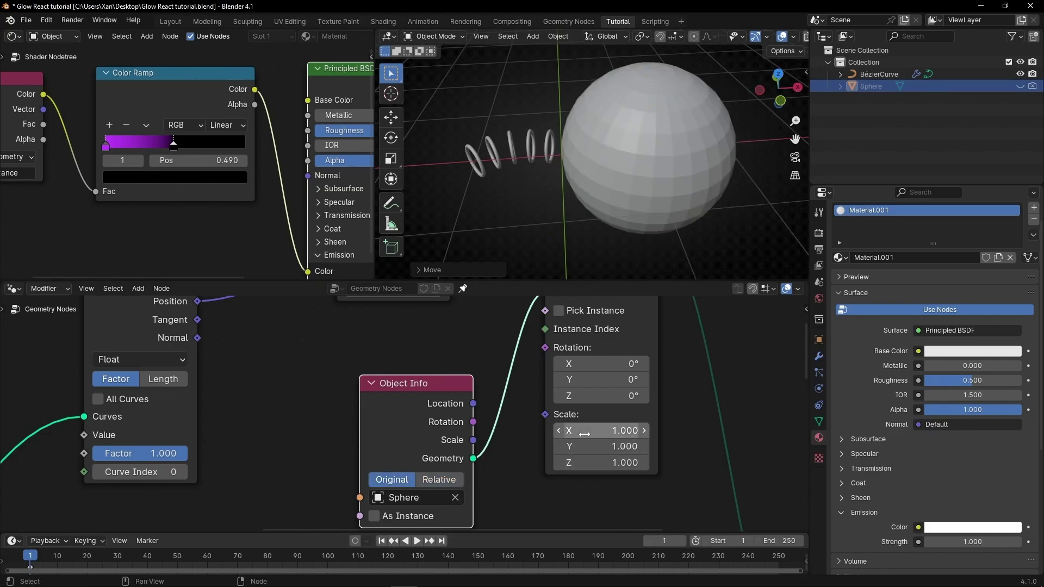
text(0.82)
key(Return)
drag(624, 430, 577, 430)
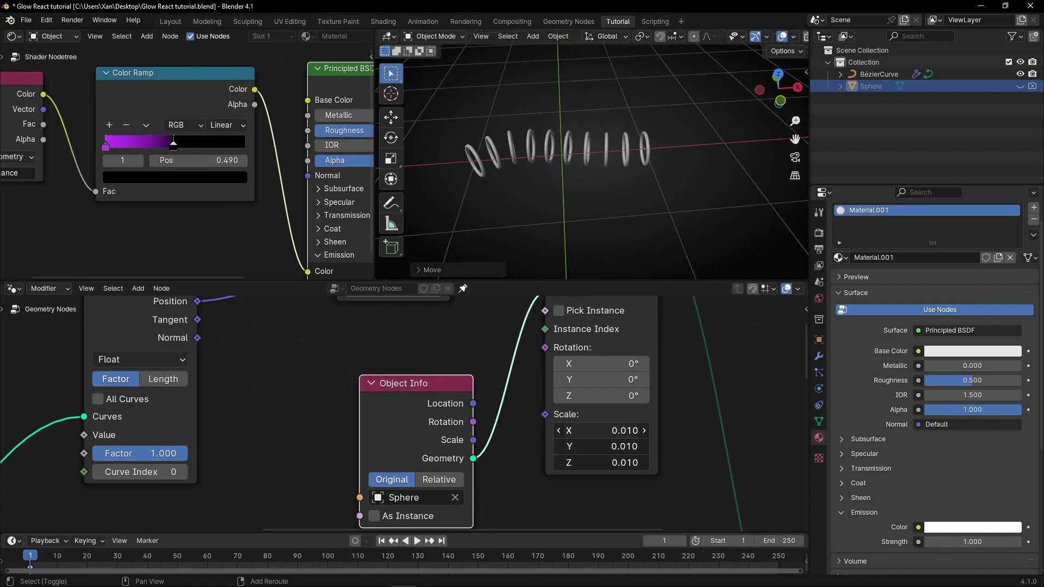
drag(598, 431, 606, 431)
Widen the 3D viewport and switch it to Rendered shading to preview the instanced sphere with the rings.
middle_drag(679, 229, 626, 171)
scroll(705, 184, up, 5)
key(ctrl+space)
middle_drag(722, 373, 639, 403)
key(ctrl+space)
drag(810, 136, 1028, 136)
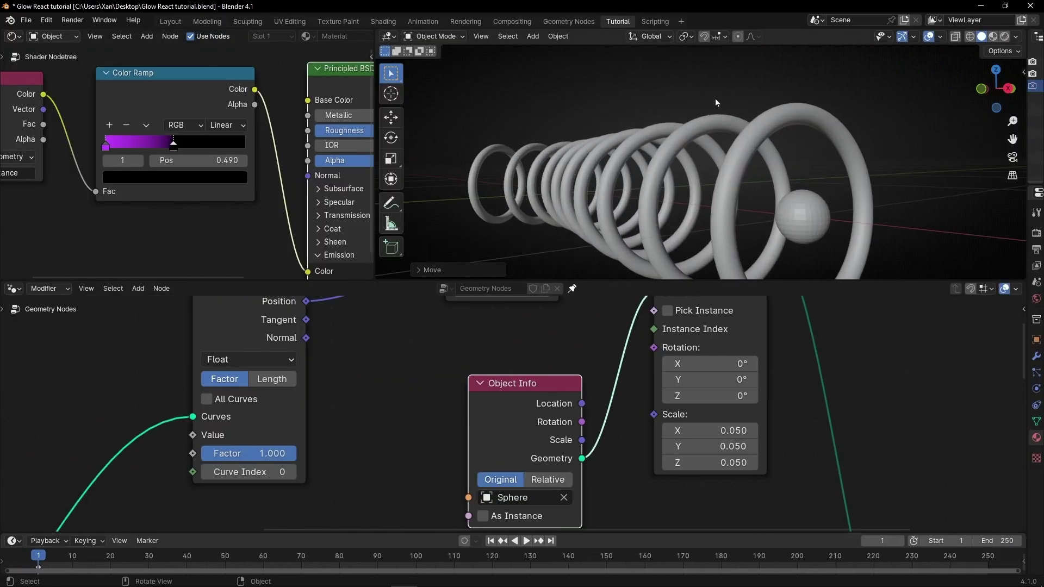
click(992, 37)
middle_drag(789, 174, 674, 211)
click(1005, 38)
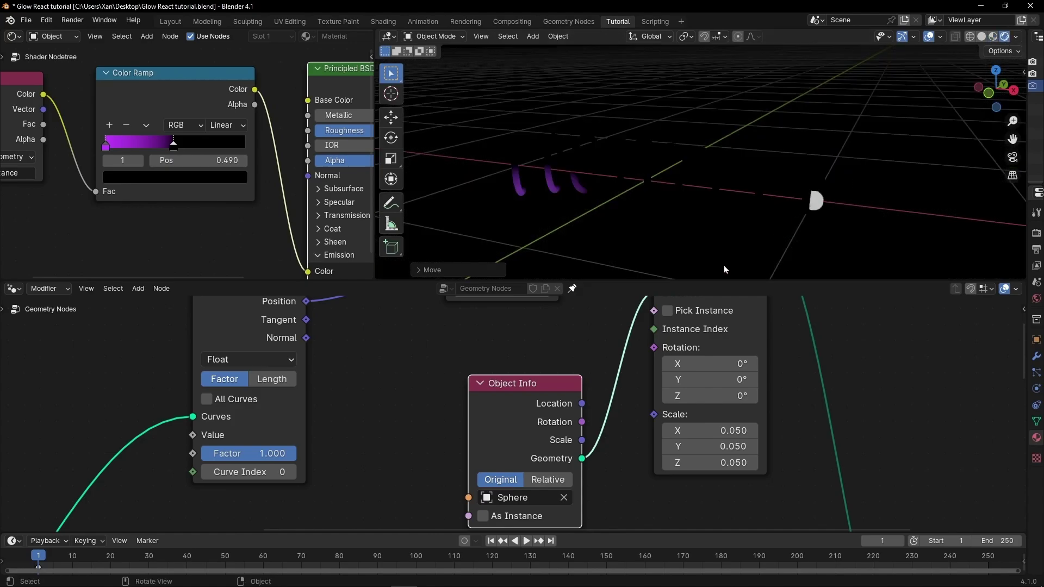
Set the Sample Curve node's Factor to 0.641.
middle_drag(527, 400, 619, 413)
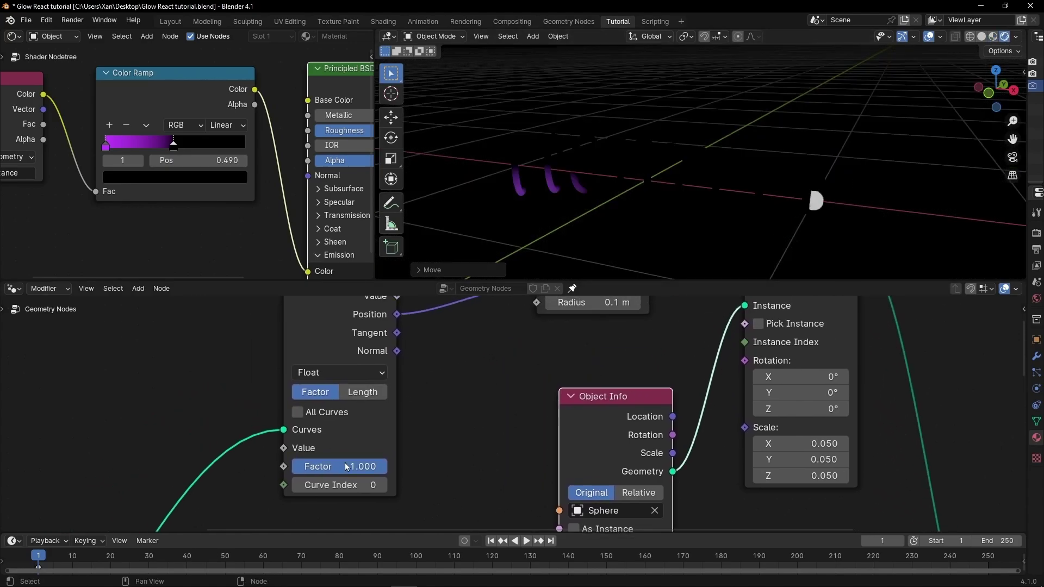
mouse_move(363, 471)
mouse_down()
mouse_move(292, 471)
mouse_move(388, 472)
mouse_move(292, 471)
mouse_move(387, 472)
mouse_move(293, 472)
mouse_move(387, 471)
mouse_move(292, 471)
mouse_move(387, 472)
mouse_move(335, 471)
mouse_move(353, 471)
mouse_up()
scroll(504, 475, down, 6)
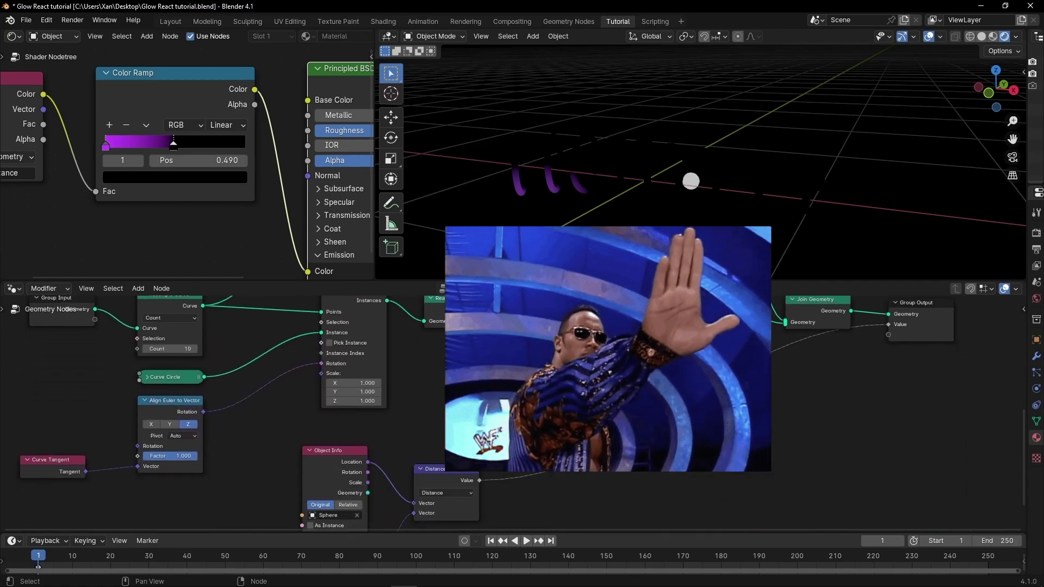
Delete the Object Info node that feeds the Distance node.
scroll(504, 475, up, 3)
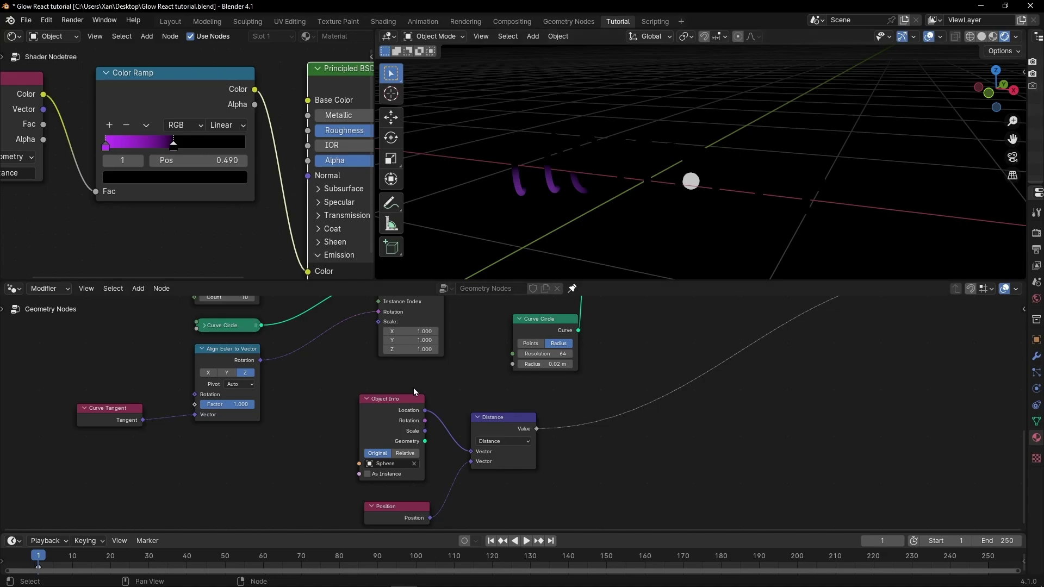
click(406, 413)
key(ctrl+x)
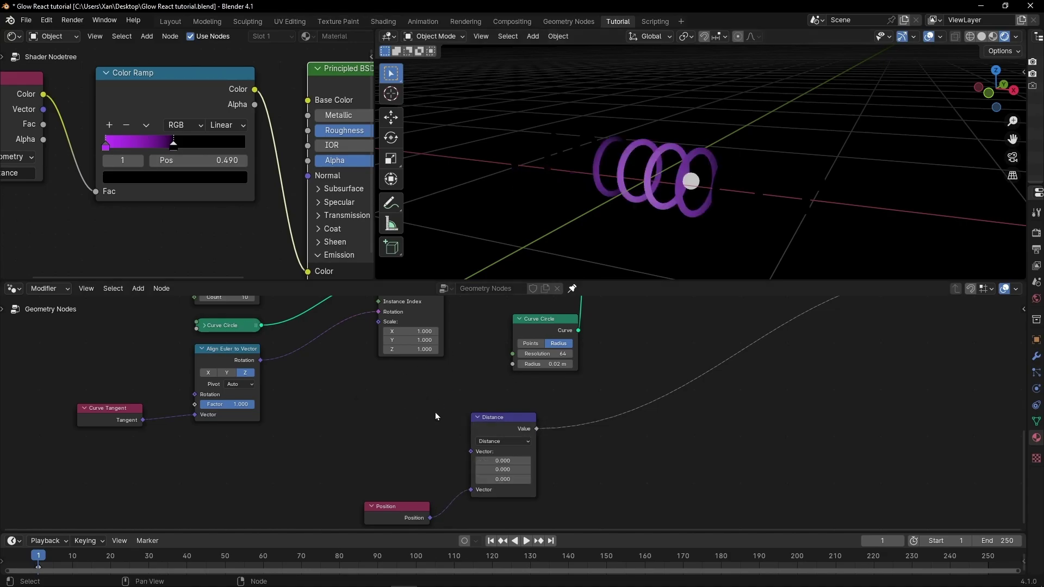
Move the Distance and Position nodes together above the Points and upper Instance on Points nodes.
scroll(510, 398, down, 2)
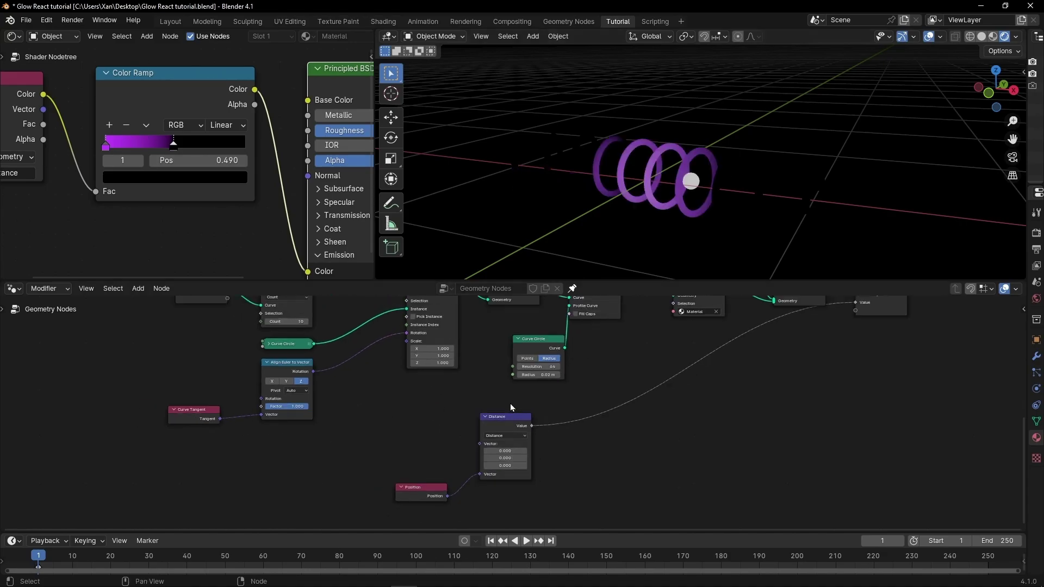
mouse_move(510, 404)
middle_down()
mouse_move(467, 466)
mouse_move(509, 397)
middle_up()
key(ctrl+space)
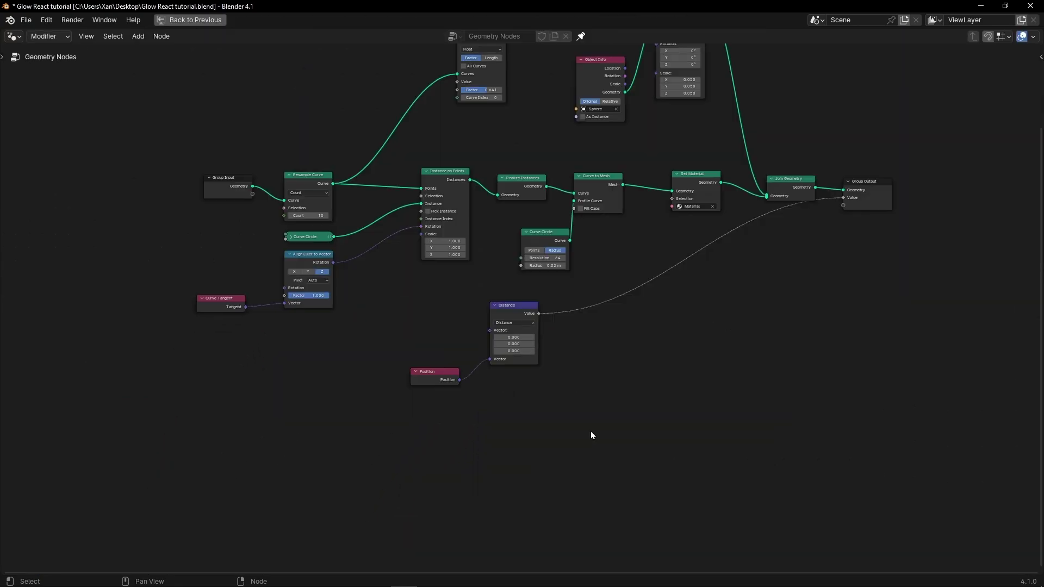
drag(590, 432, 434, 328)
key(g)
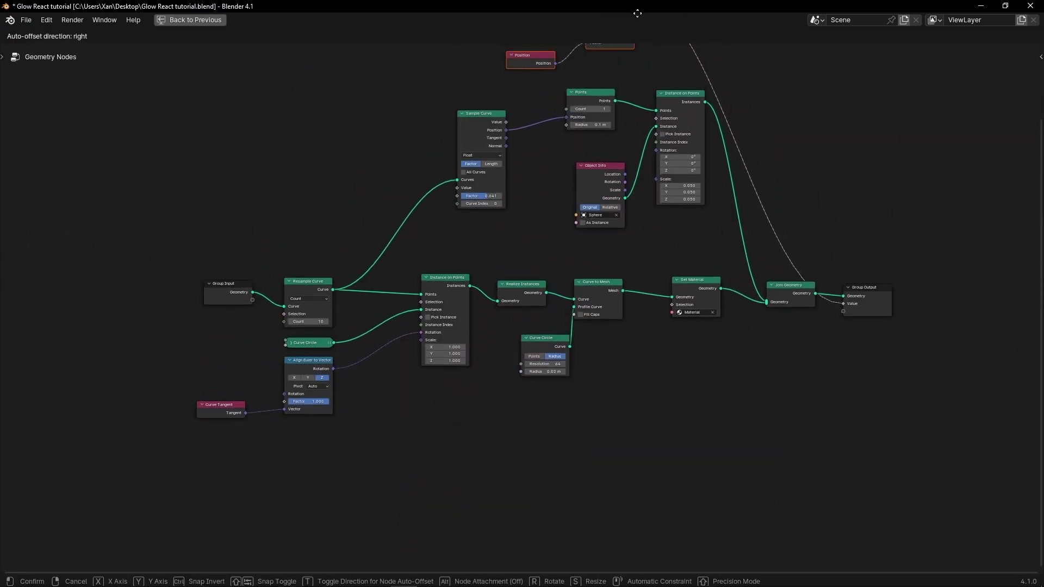
click(700, 95)
Shift the Distance and Position nodes slightly upward, and place the Position node level with the Distance node's lower Vector input.
scroll(714, 123, up, 2)
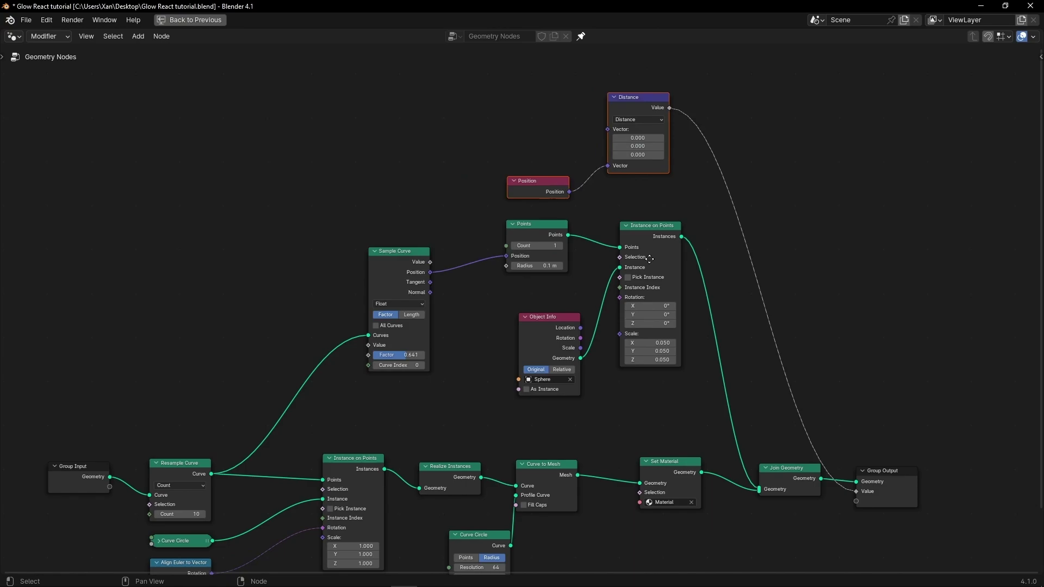
middle_drag(617, 148, 601, 256)
scroll(518, 244, up, 2)
scroll(519, 247, up, 1)
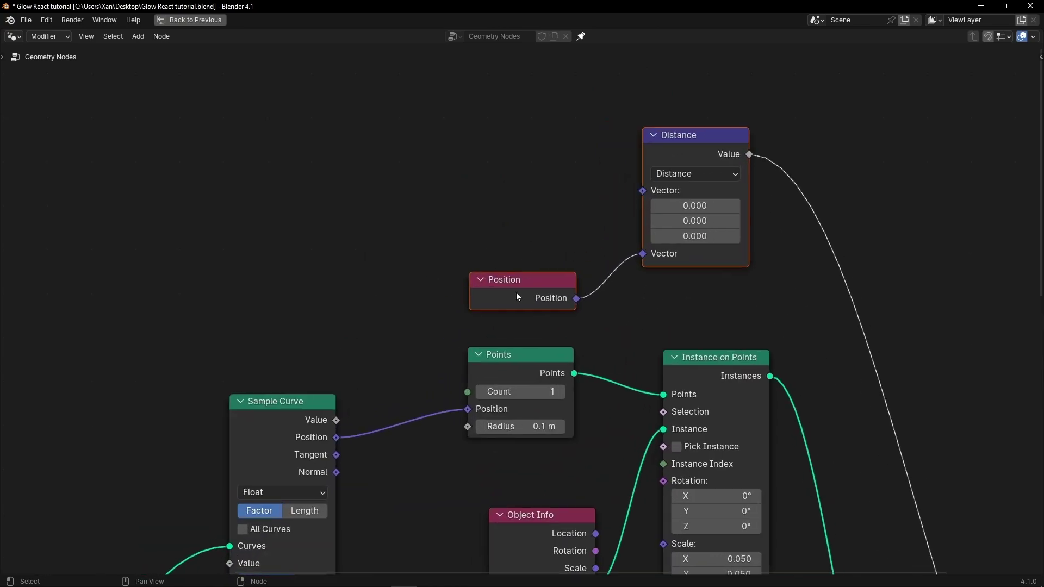
key(g)
click(559, 226)
drag(530, 260, 536, 215)
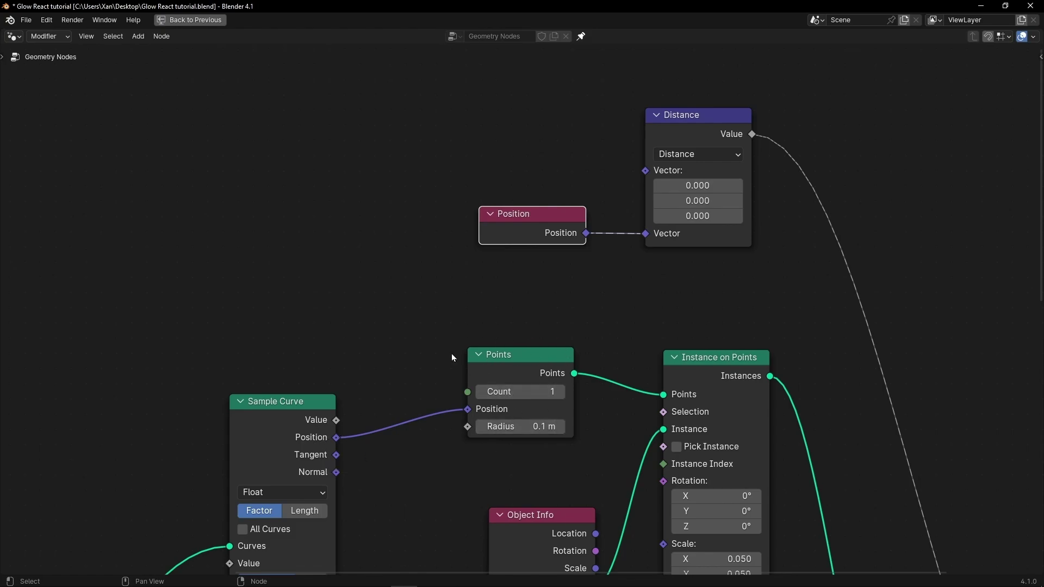
drag(330, 438, 644, 171)
key(ctrl+z)
key(ctrl+z)
key(ctrl+z)
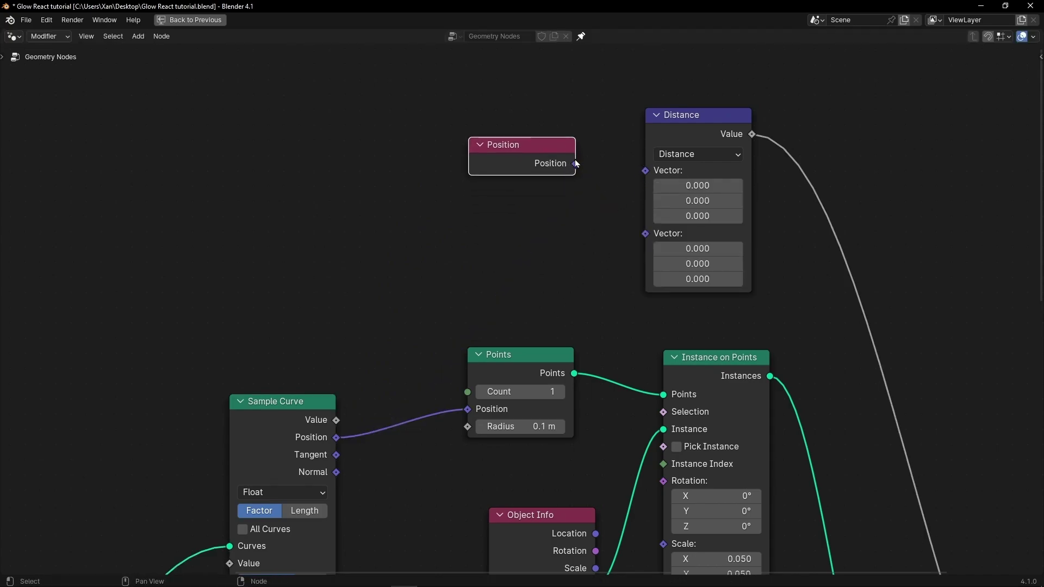
Connect Position to Distance's first Vector and Sample Curve's Position to its second Vector, and shift the Points node slightly.
drag(576, 163, 646, 170)
drag(336, 438, 633, 186)
drag(527, 367, 561, 377)
click(561, 377)
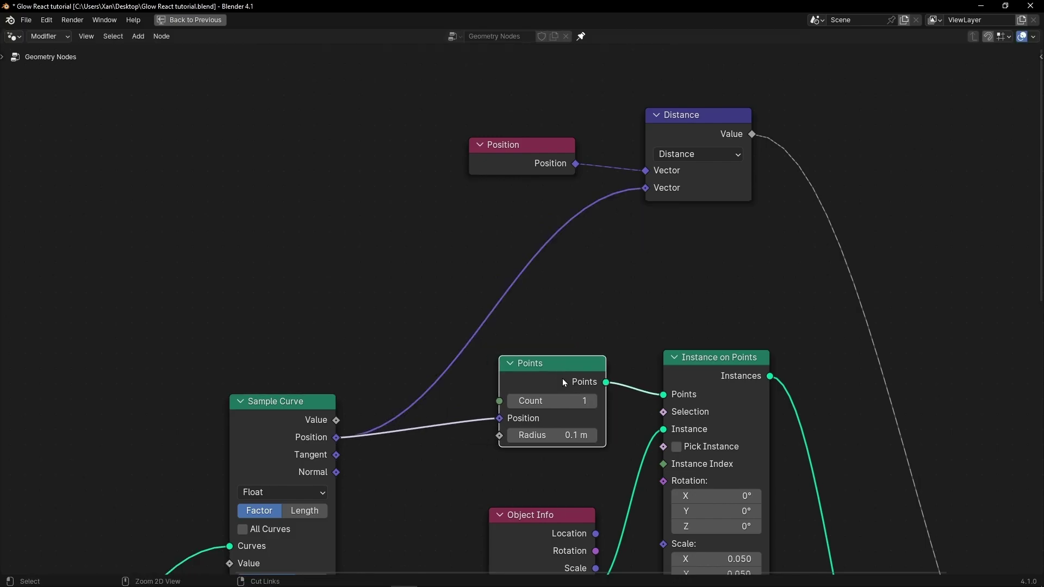
Return to the full layout and set the Sample Curve node's Factor to 0.290.
key(ctrl+space)
scroll(568, 416, down, 8)
scroll(569, 416, left, 5)
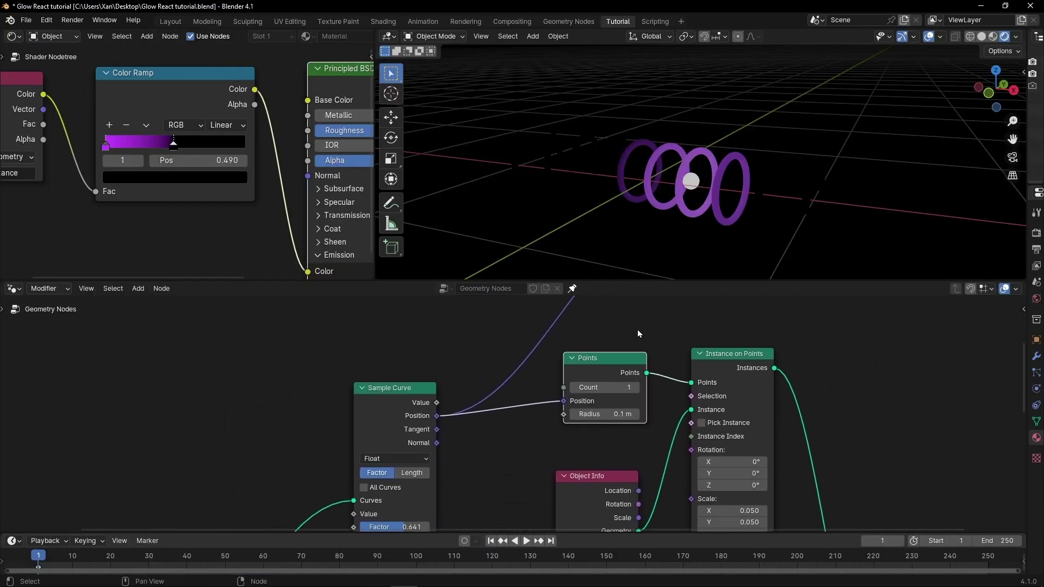
drag(437, 456, 405, 456)
Space out the Sample Curve and Points nodes in the maximized node editor, and return to the full layout.
key(ctrl+space)
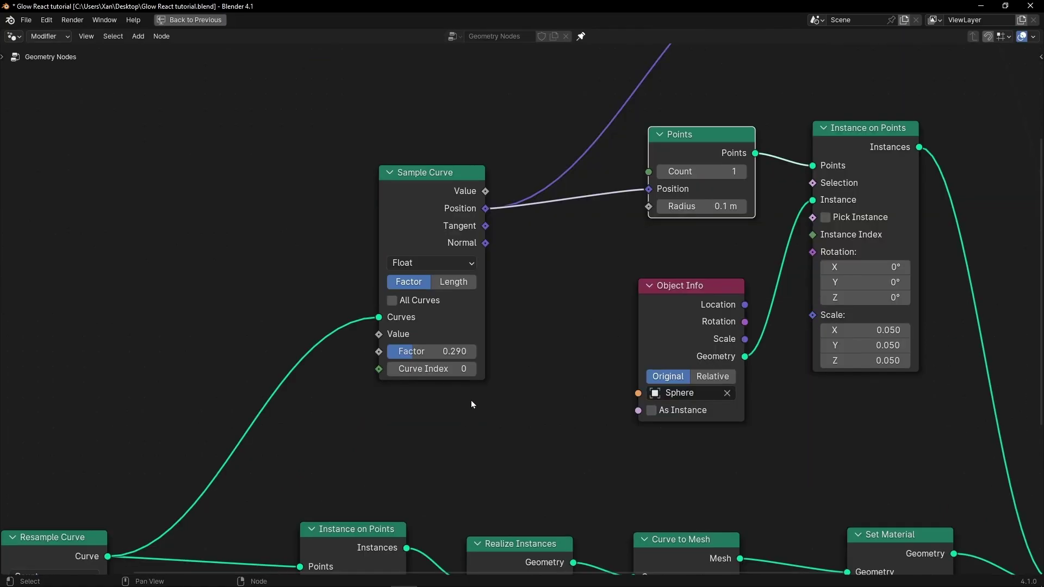
scroll(570, 264, down, 3)
middle_drag(569, 264, 468, 319)
scroll(467, 320, up, 4)
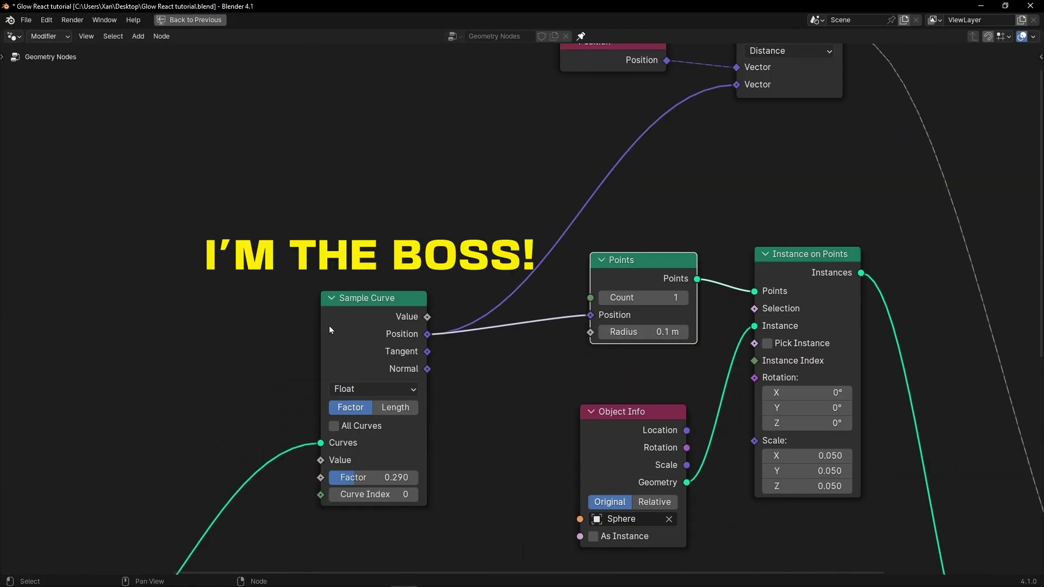
drag(329, 330, 318, 321)
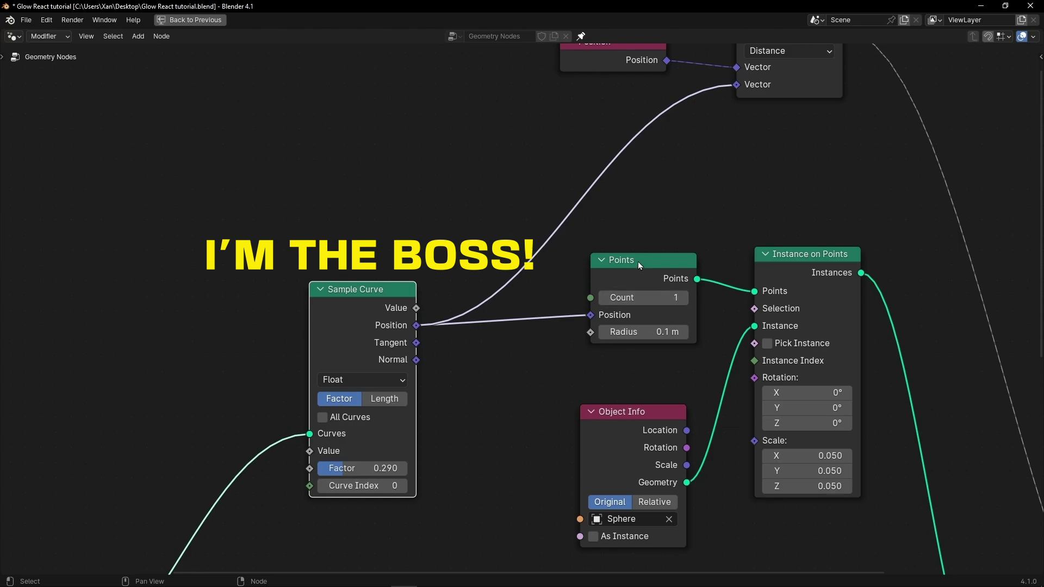
drag(638, 262, 655, 270)
middle_drag(672, 193, 592, 304)
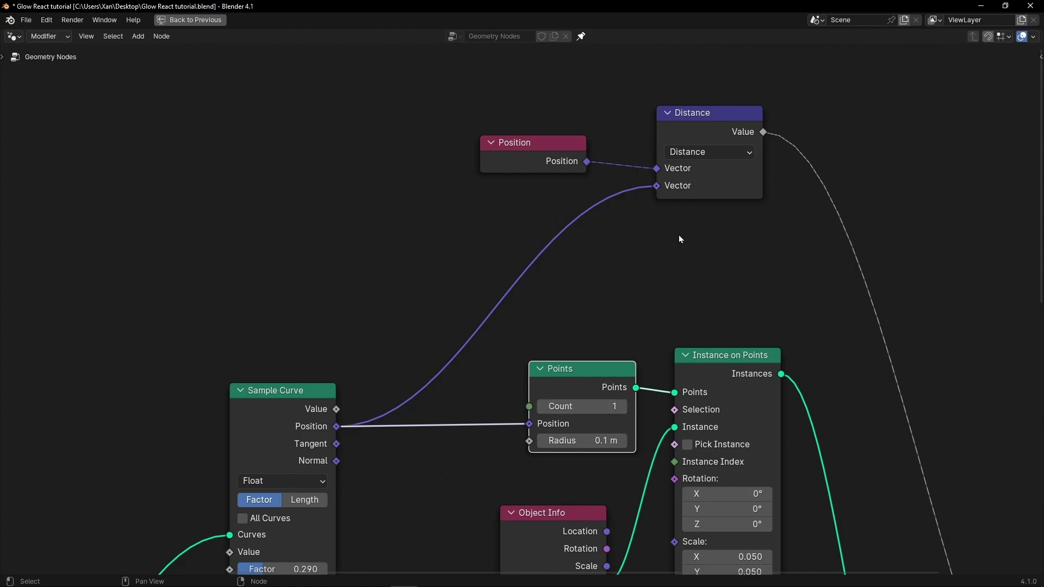
key(ctrl+space)
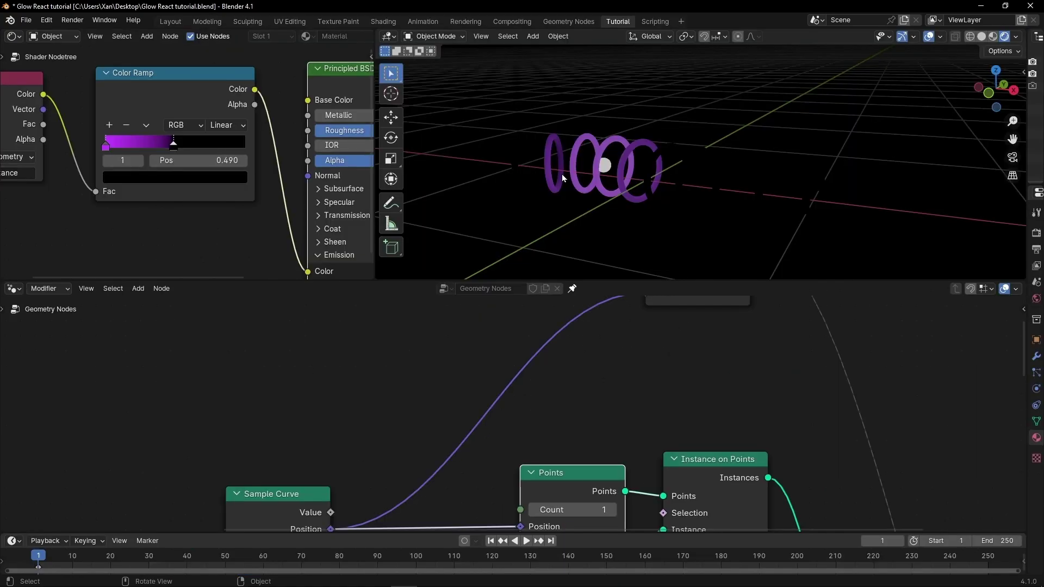
Set the Sample Curve node's Factor to 0.397.
scroll(482, 434, down, 10)
scroll(482, 434, left, 5)
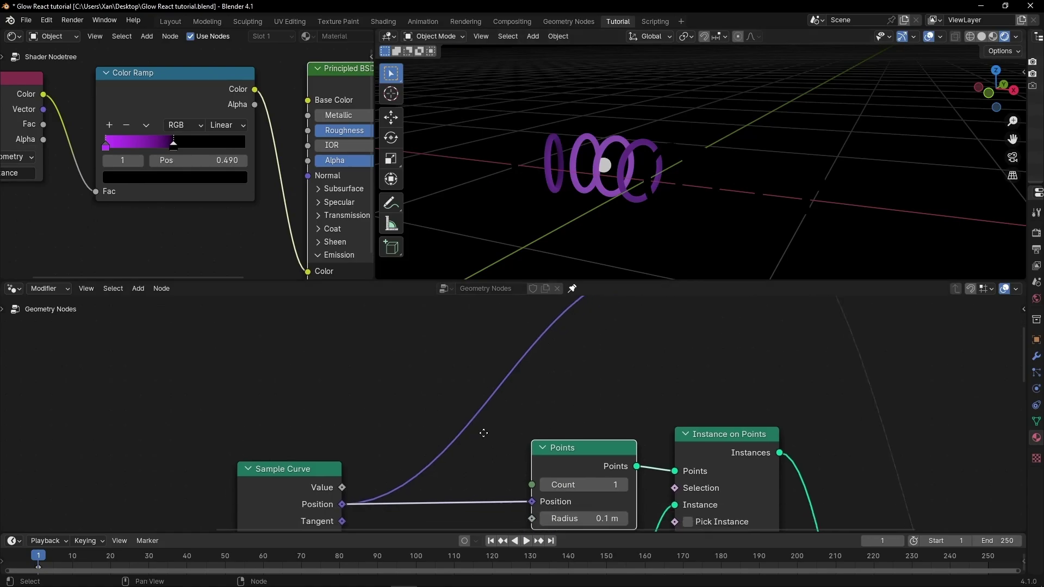
mouse_move(418, 458)
mouse_down()
mouse_move(392, 458)
mouse_move(474, 458)
mouse_move(360, 458)
mouse_move(447, 458)
mouse_move(394, 458)
mouse_move(434, 458)
mouse_move(407, 458)
mouse_up()
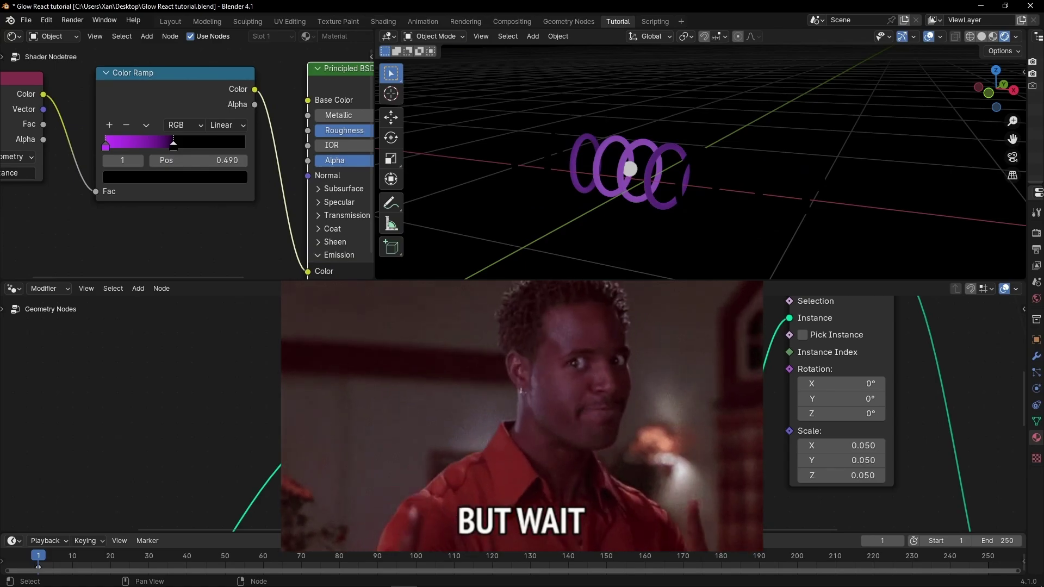
Move the Group Input node away from Resample Curve and delete it.
key(Home)
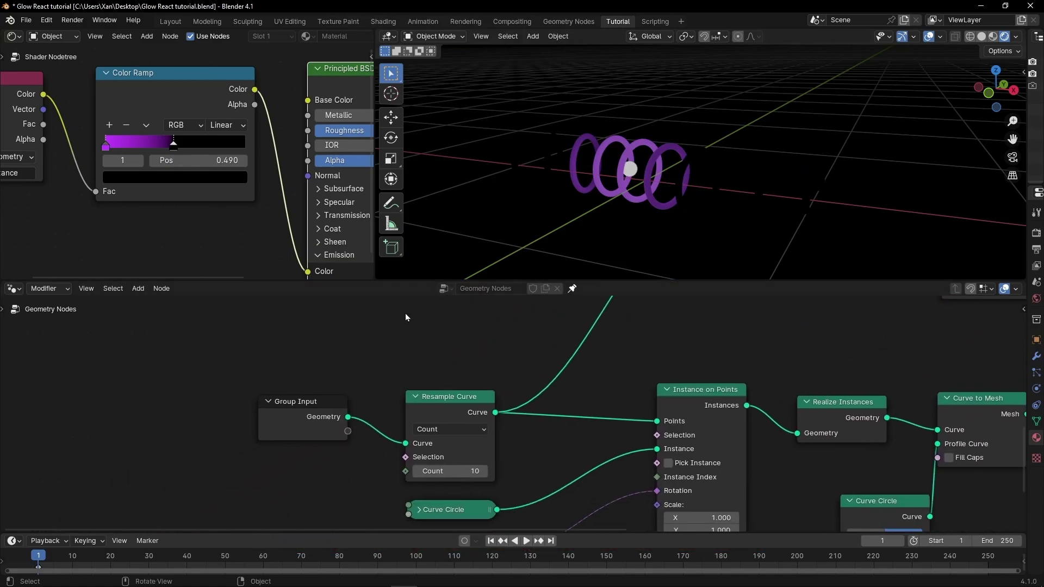
middle_drag(405, 317, 509, 289)
drag(436, 393, 304, 392)
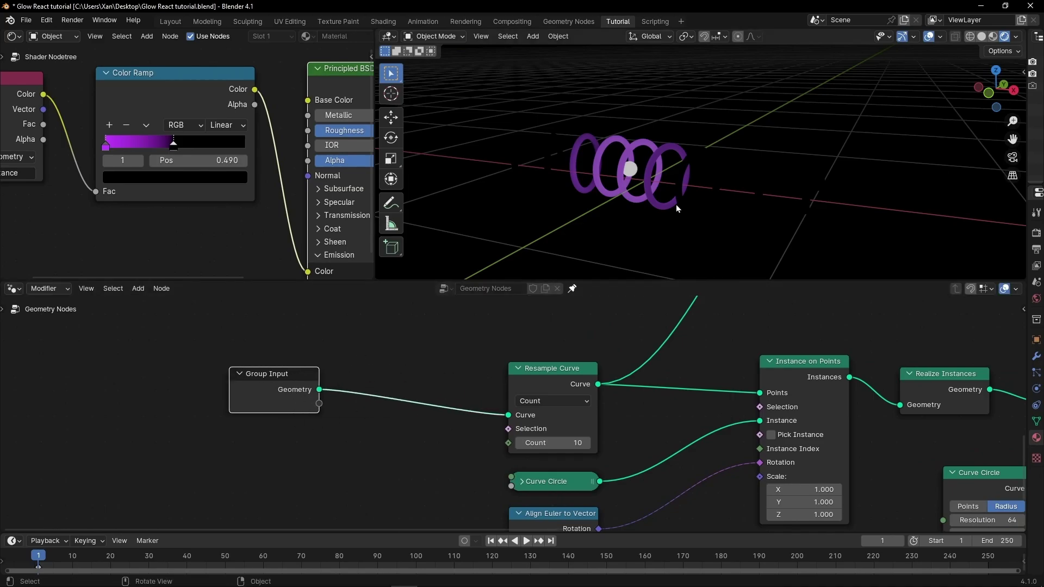
key(x)
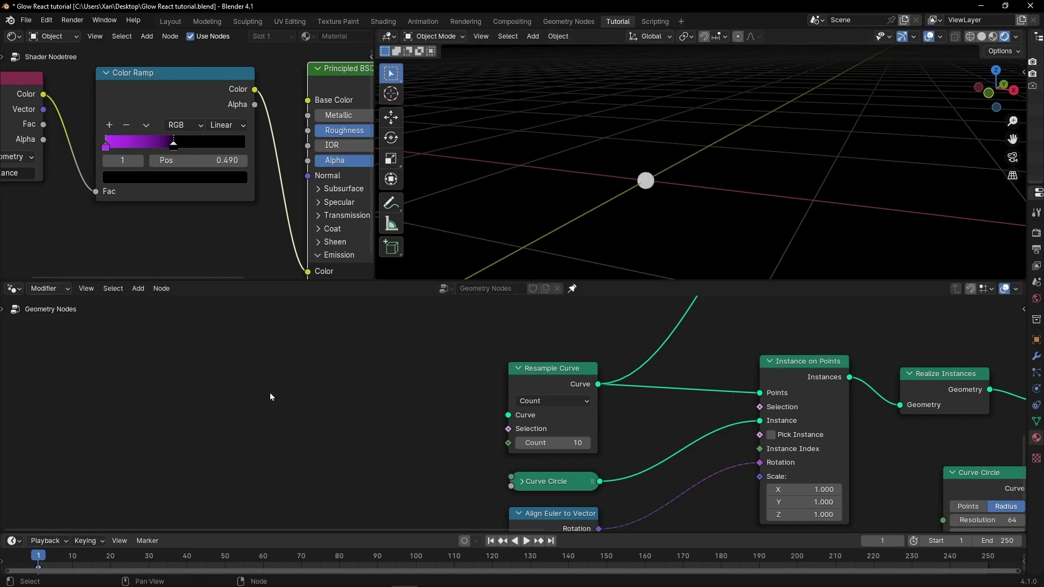
Add a Curve Spiral node and connect its Curve output to Resample Curve's Curve input.
key(shift+a)
text(spira)
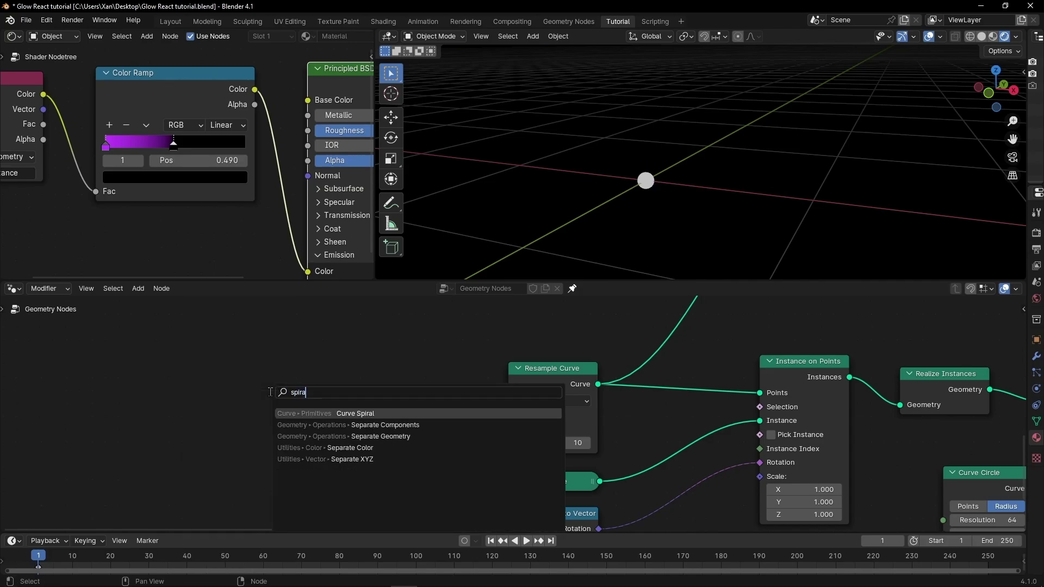
key(Return)
click(270, 392)
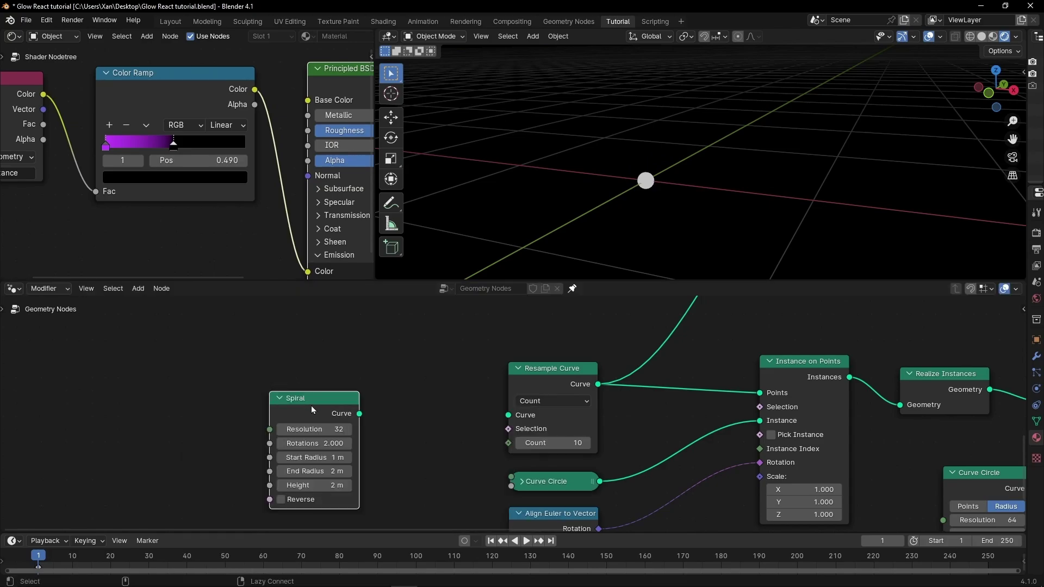
alt+right_drag(270, 394, 517, 401)
Preview the rings in Material Preview shading and set Resample Curve's Count to 102.
scroll(612, 179, down, 5)
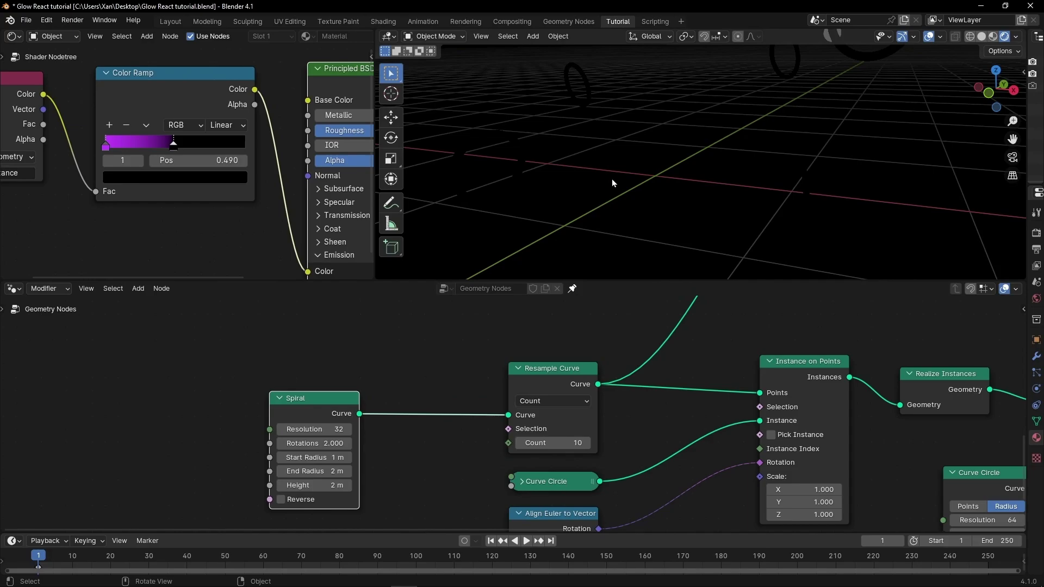
click(993, 37)
middle_drag(769, 142, 718, 143)
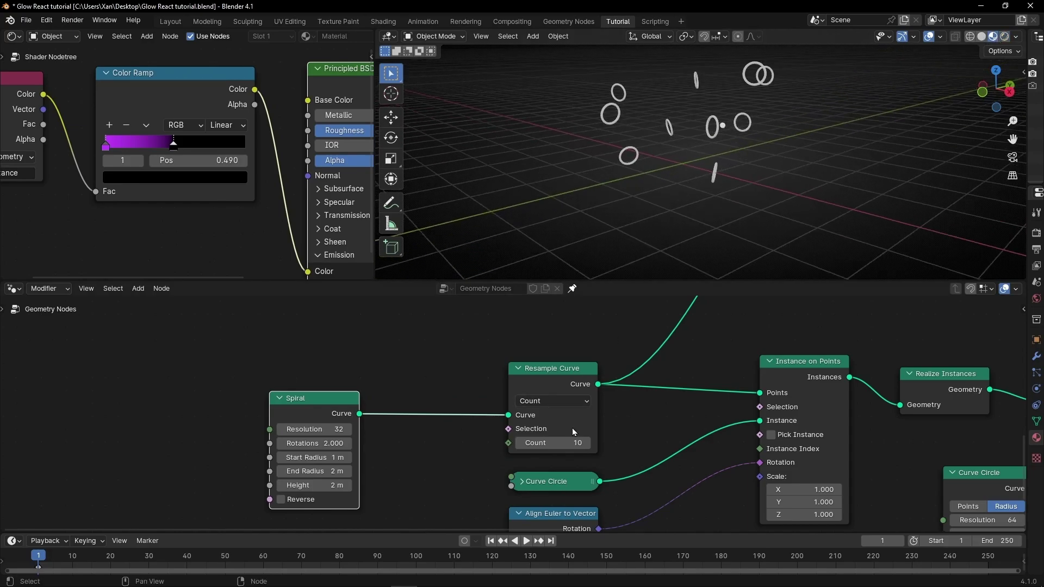
drag(549, 444, 680, 444)
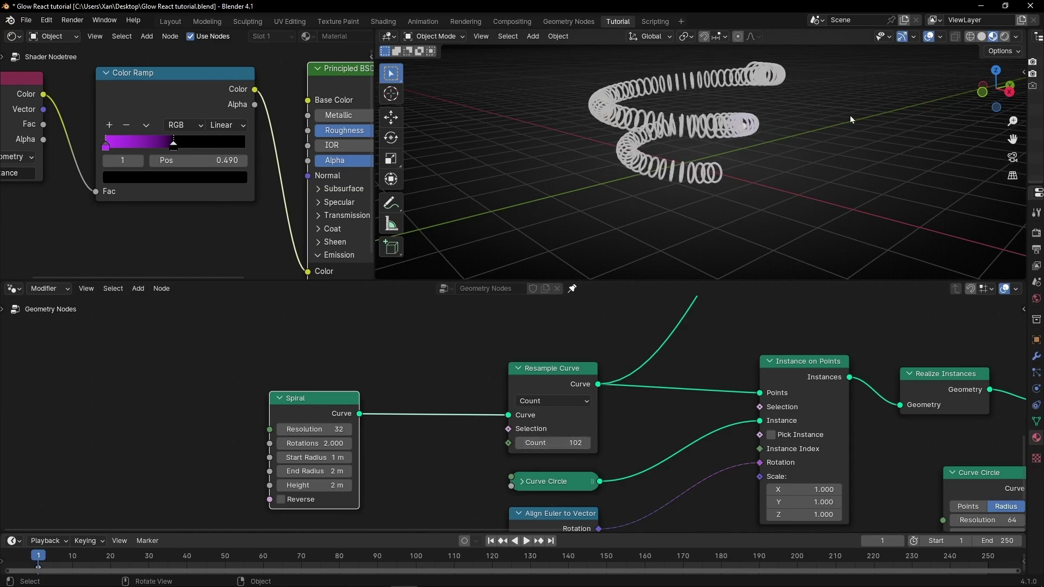
Switch the 3D viewport back to Rendered shading and hide its overlays.
click(1003, 38)
middle_drag(783, 189, 808, 200)
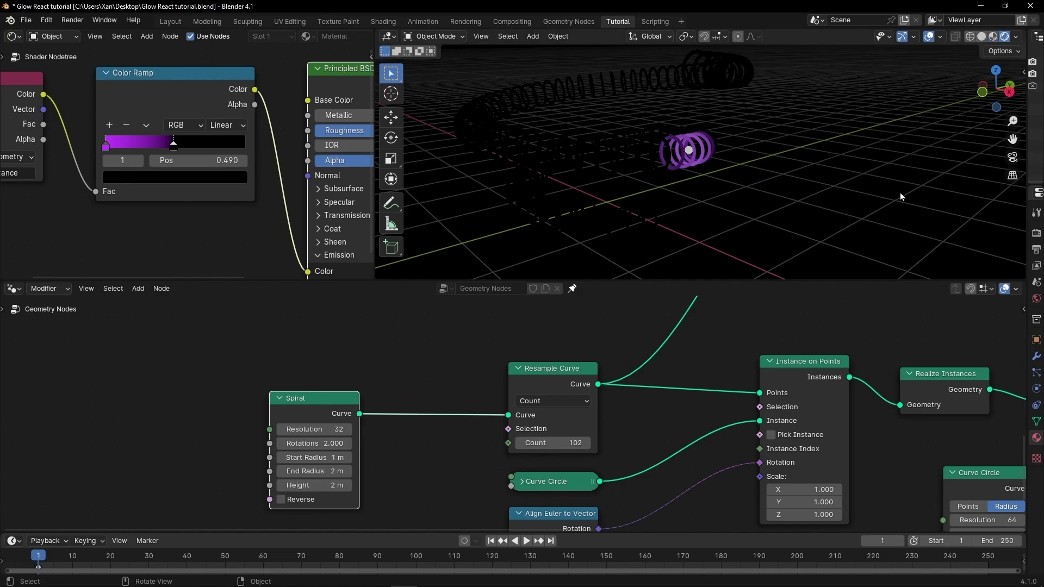
click(929, 38)
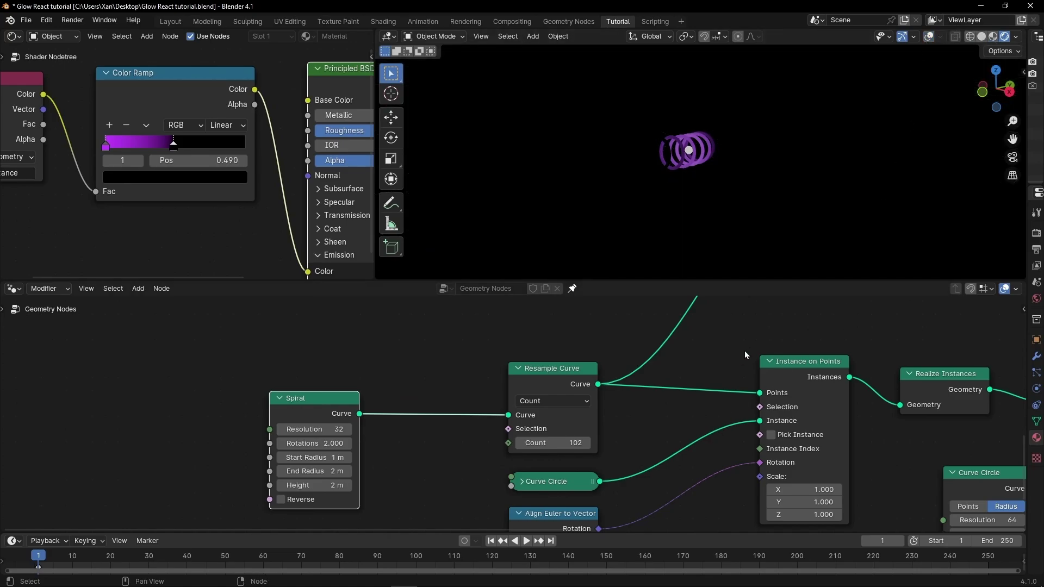
Set the Sample Curve node's Factor to 1.000.
middle_drag(745, 351, 468, 519)
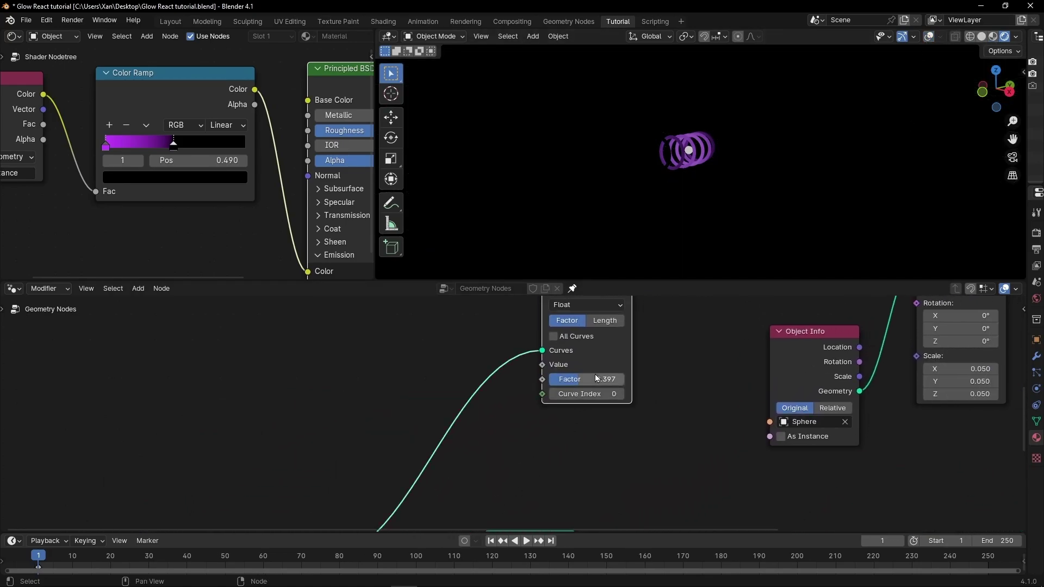
drag(596, 379, 677, 379)
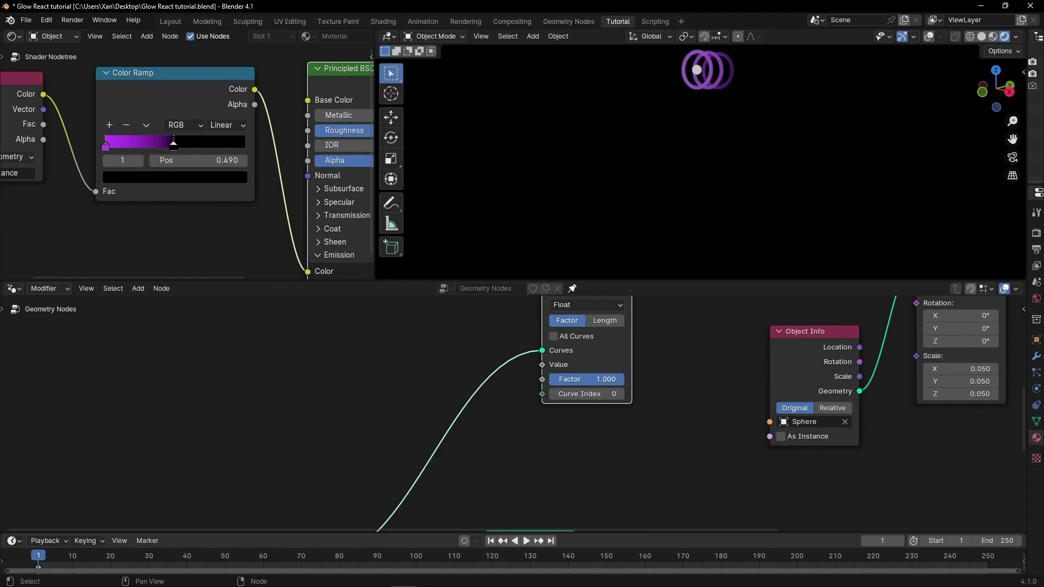
Set the Principled BSDF's Emission Strength to 13.600 and enable Bloom in the EEVEE render settings.
middle_drag(480, 461, 623, 456)
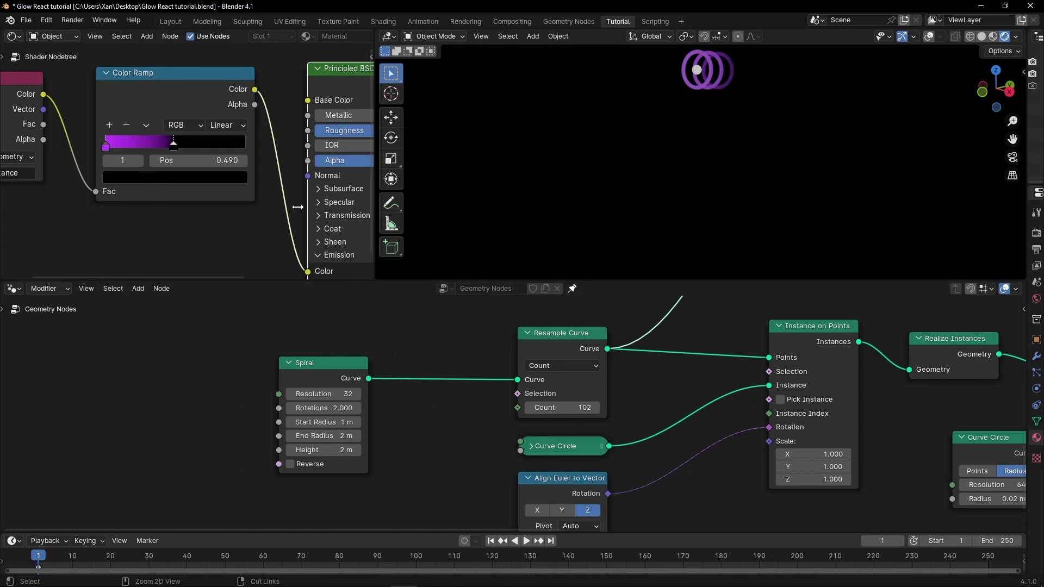
key(ctrl+space)
middle_drag(676, 433, 382, 341)
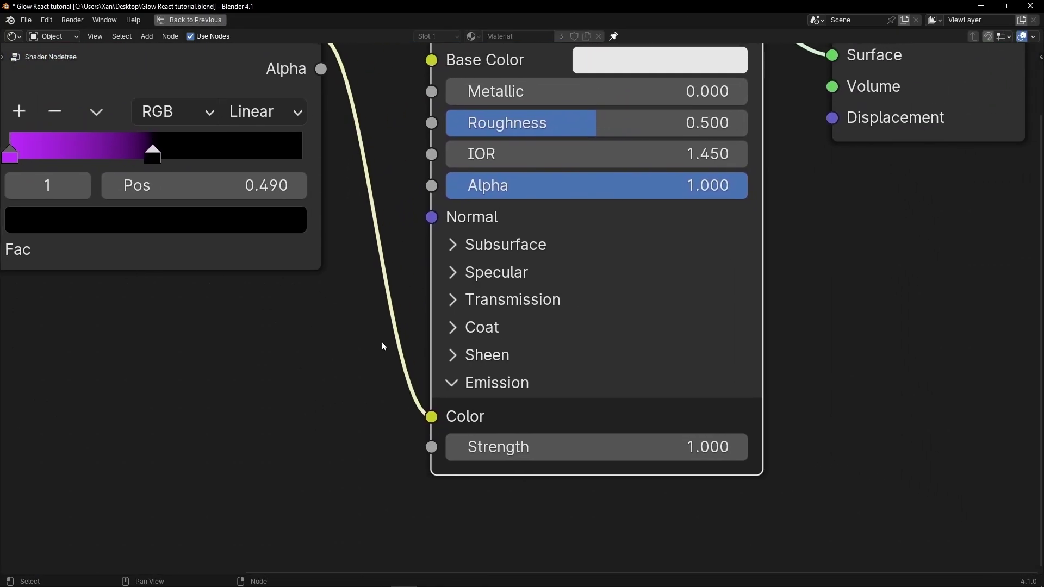
key(ctrl+space)
drag(220, 223, 821, 227)
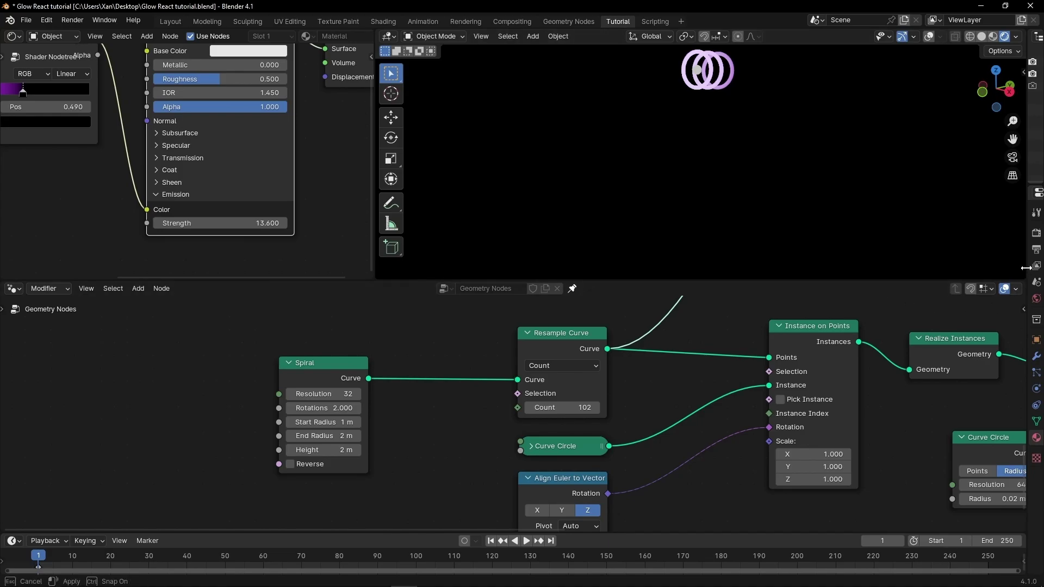
drag(1023, 269, 814, 267)
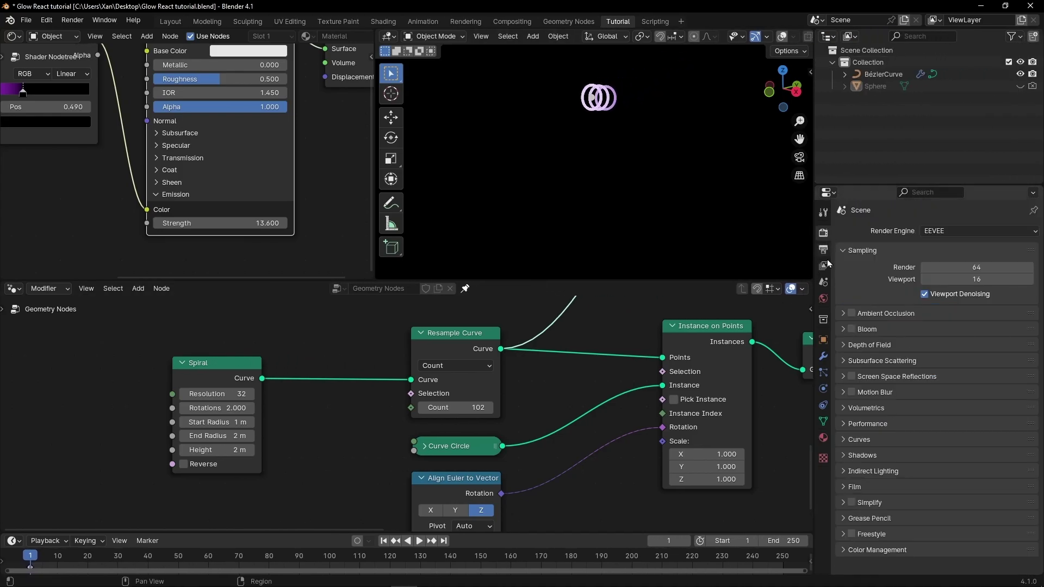
click(852, 329)
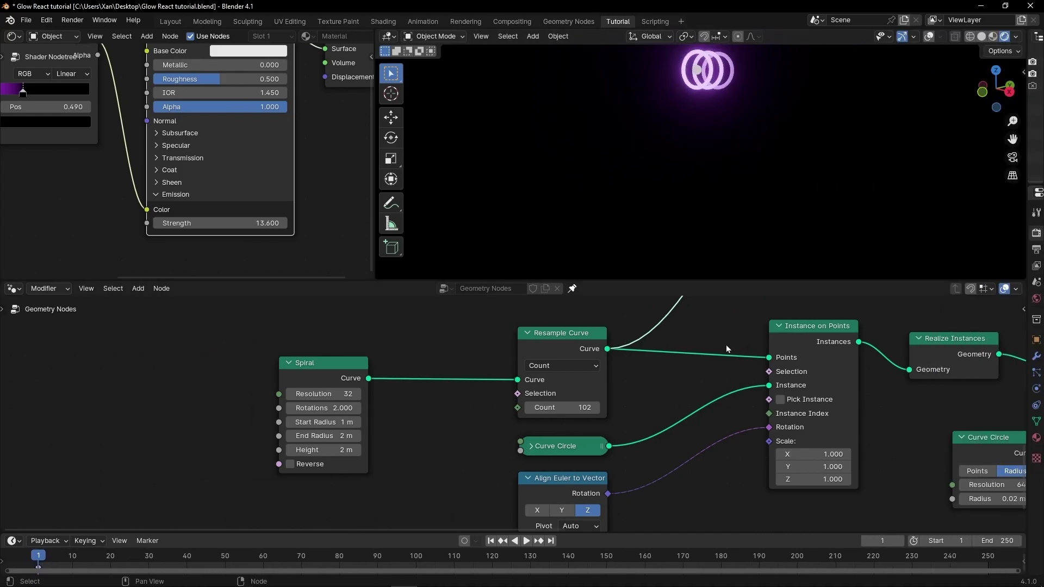
Replace the Spiral node with a Curve Circle node connected to Resample Curve's Curve input, placed slightly higher.
click(339, 372)
key(x)
key(shift+a)
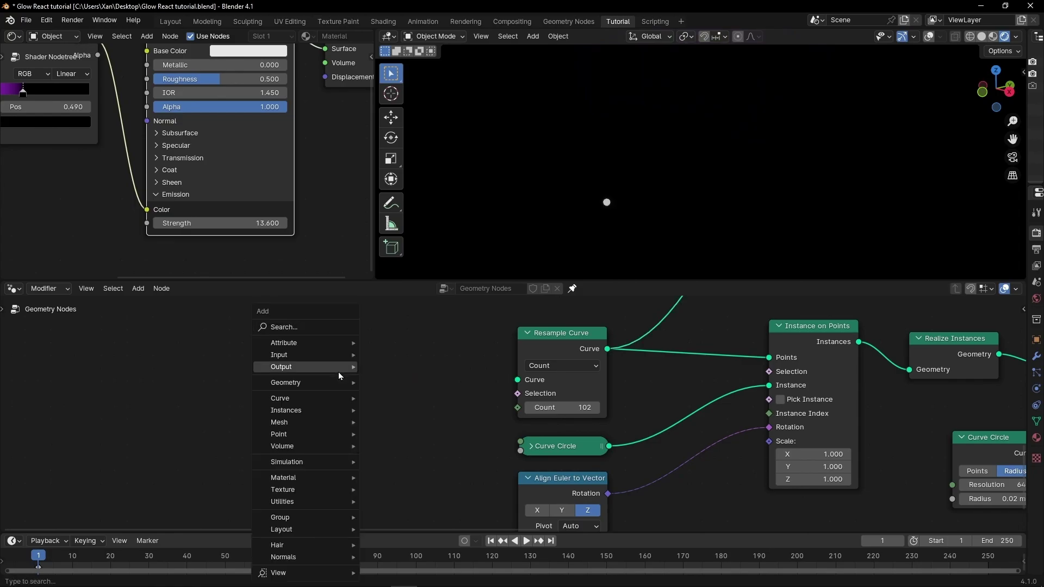
text(circ)
key(Down)
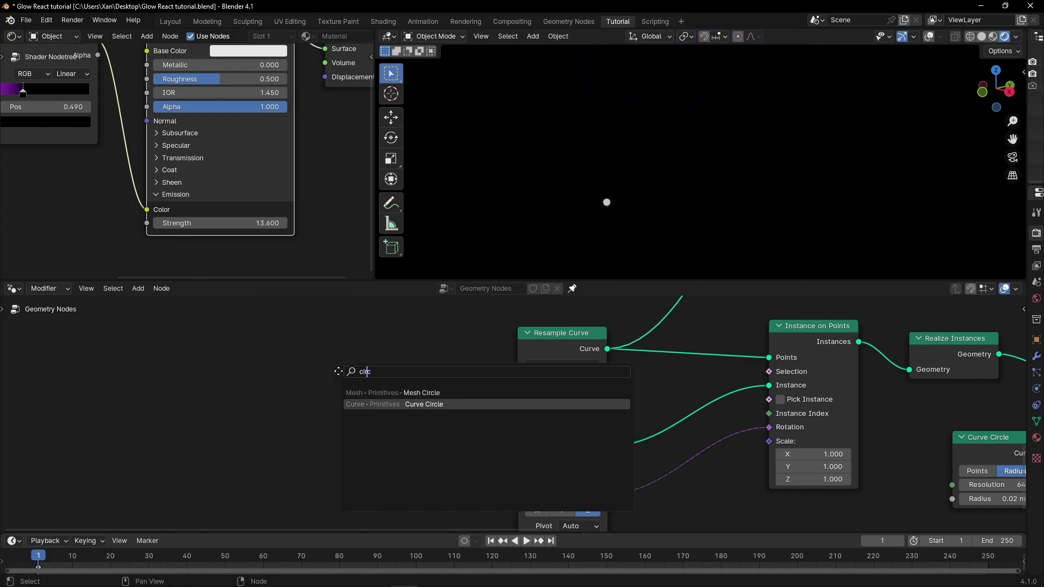
key(Return)
click(338, 372)
alt+right_drag(377, 401, 524, 344)
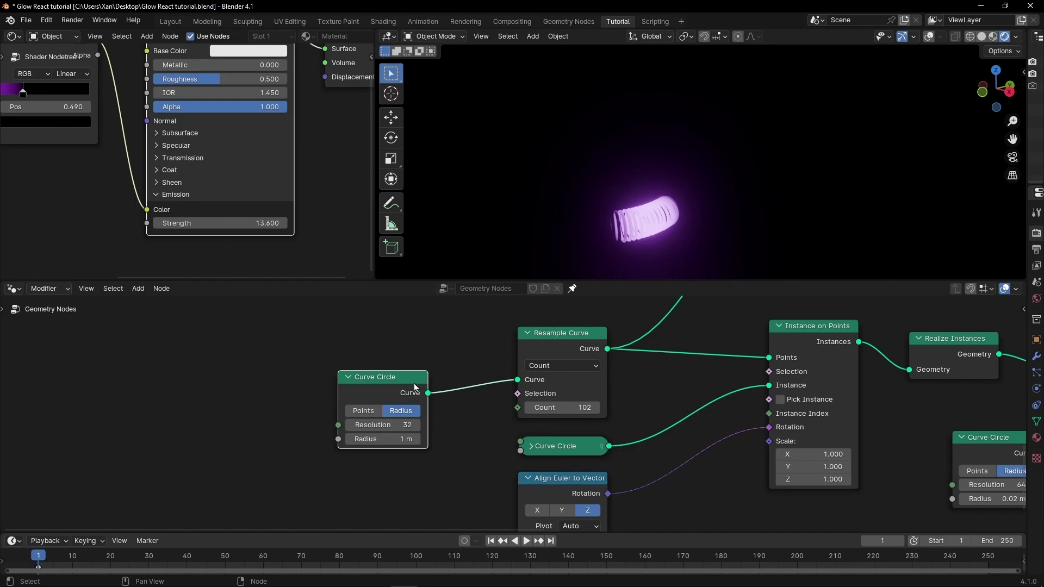
drag(413, 384, 420, 355)
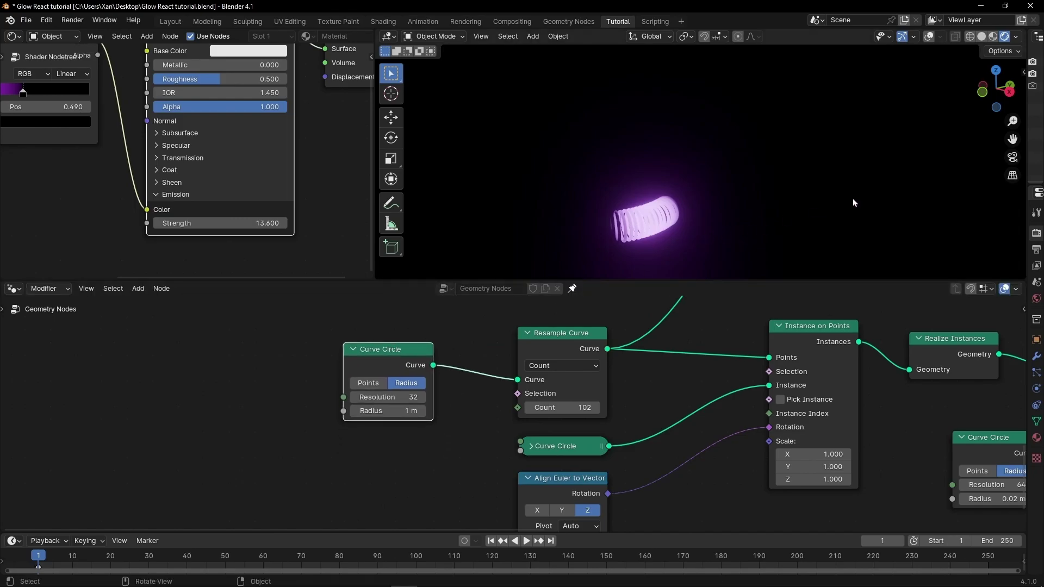
Switch the 3D viewport to Material Preview shading and set Resample Curve's Count to 24.
click(994, 37)
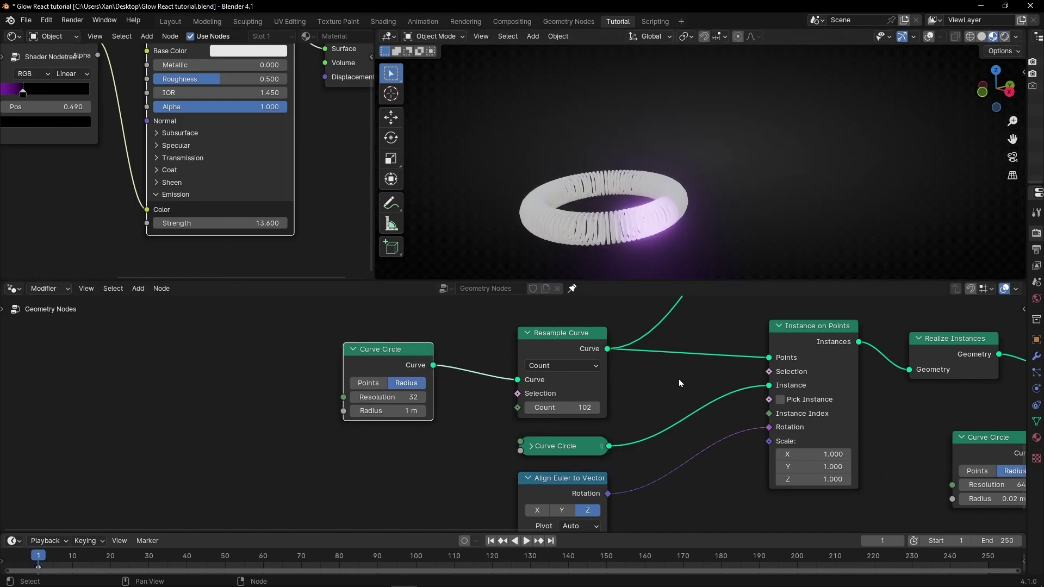
middle_drag(680, 384, 648, 397)
drag(543, 421, 504, 421)
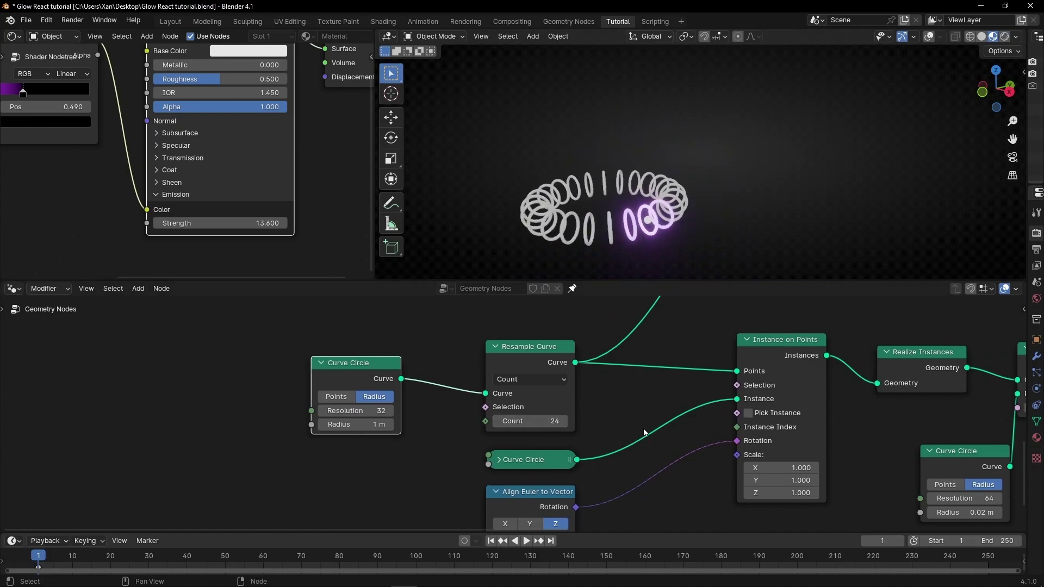
Keyframe the Sample Curve node's Factor at frame 1, and keyframe it at 1.000 on frame 250.
scroll(684, 493, down, 2)
middle_drag(739, 377, 555, 383)
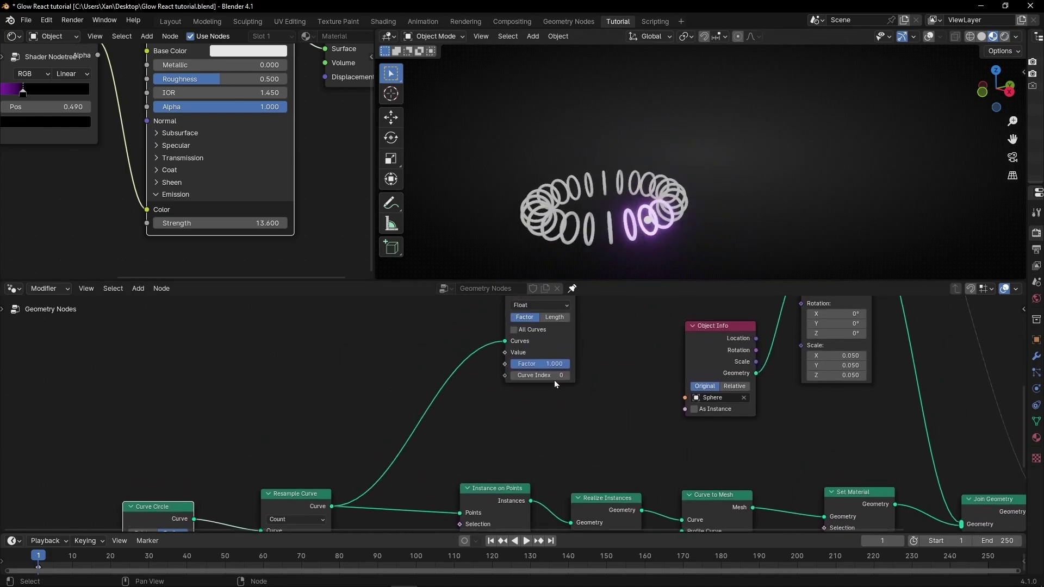
right_click(517, 364)
click(504, 364)
drag(539, 364, 570, 364)
right_click(522, 364)
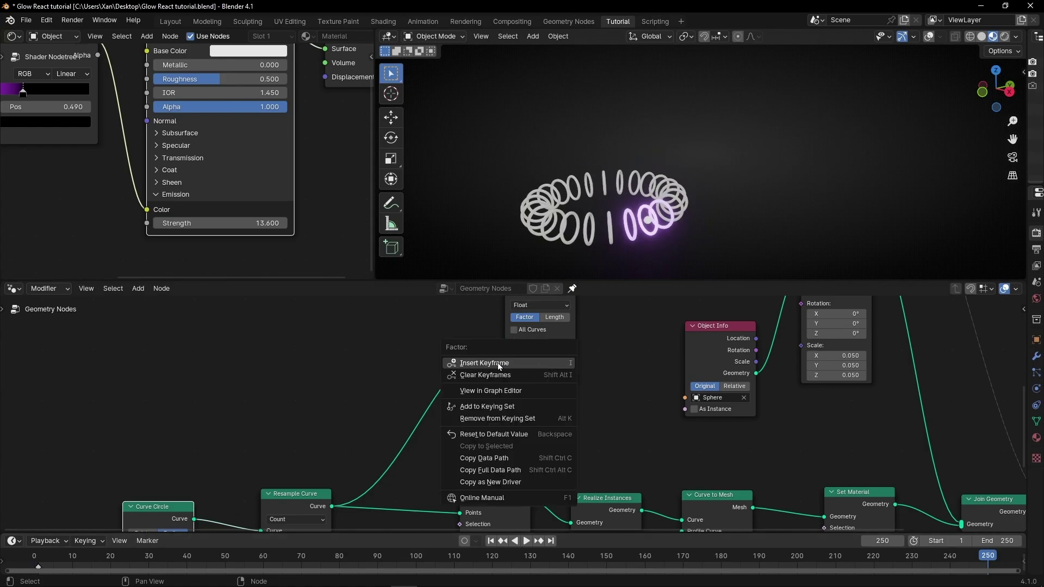
click(497, 363)
Enlarge the timeline, set the Factor keyframes' interpolation to Linear, and shrink the timeline again.
drag(458, 530, 443, 427)
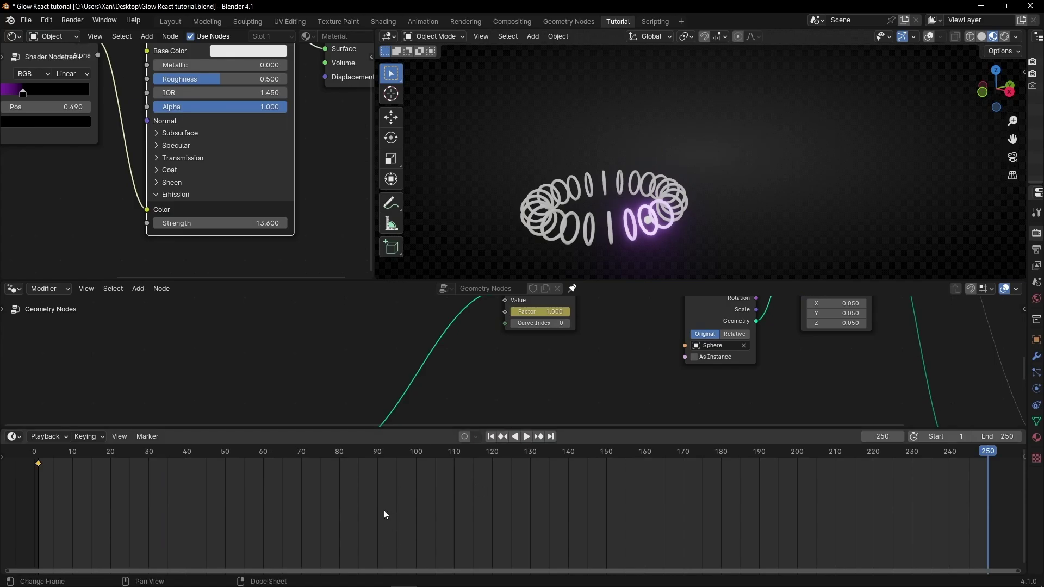
key(t)
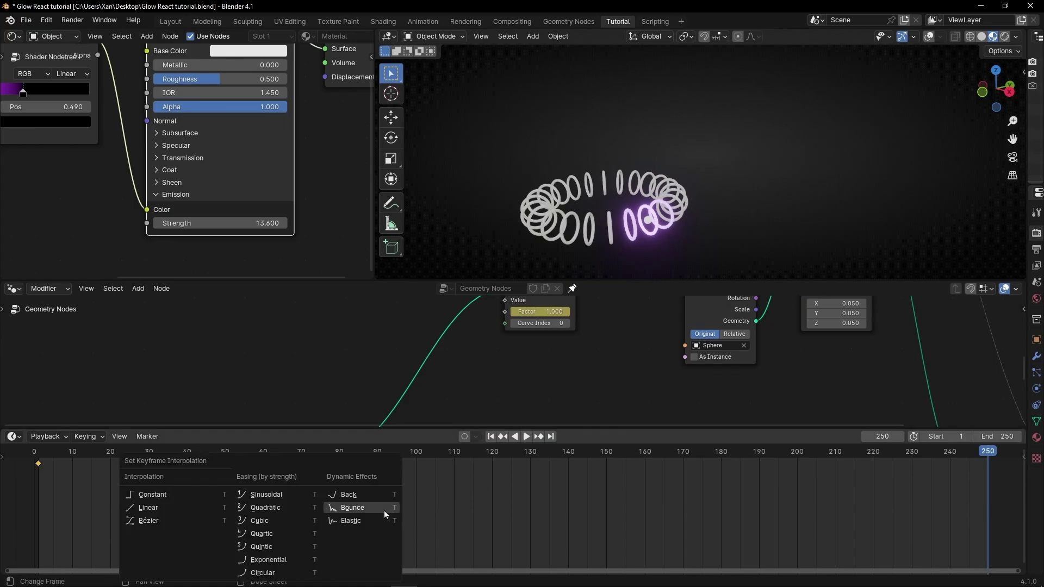
click(177, 509)
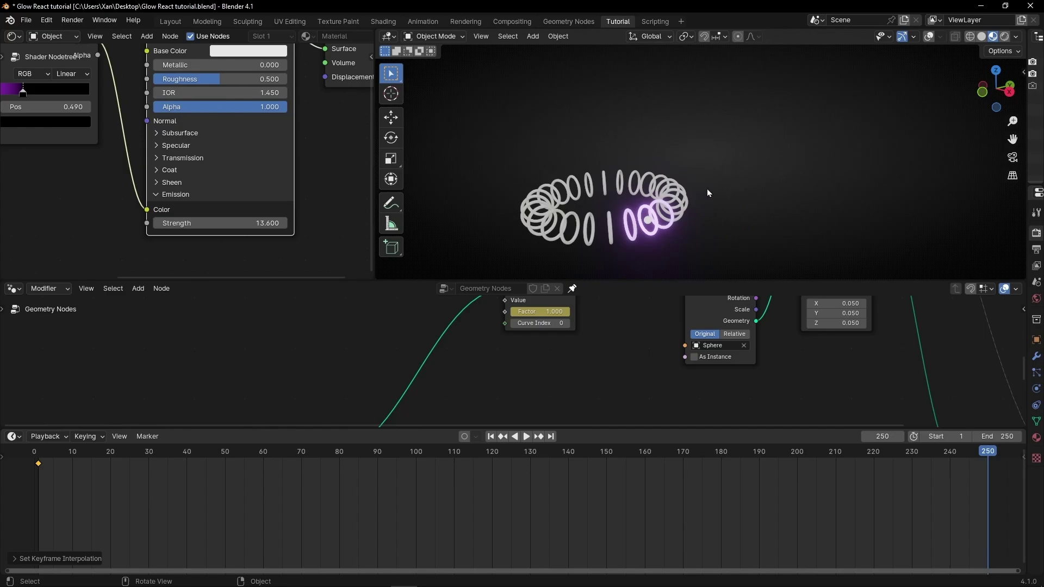
drag(436, 426, 435, 526)
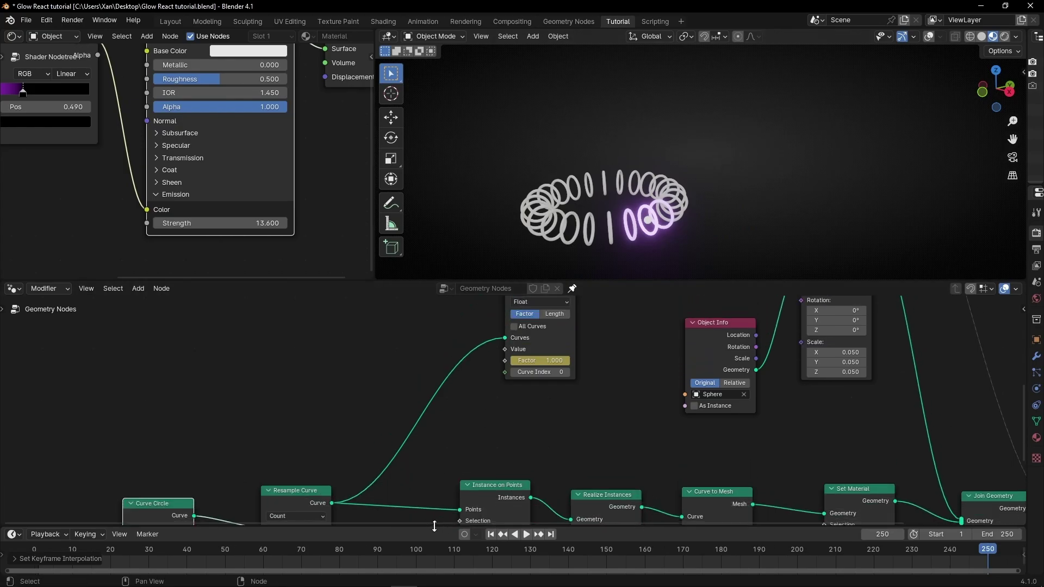
Play the animation in a maximized 3D viewport with Rendered shading and examine the glowing rings from several angles.
click(1005, 36)
key(ctrl+space)
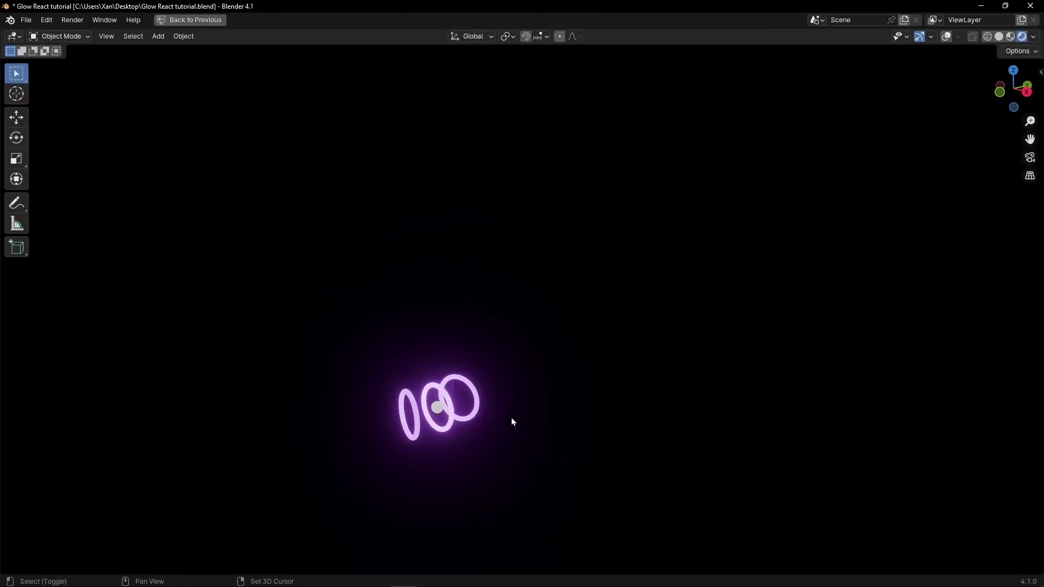
key(space)
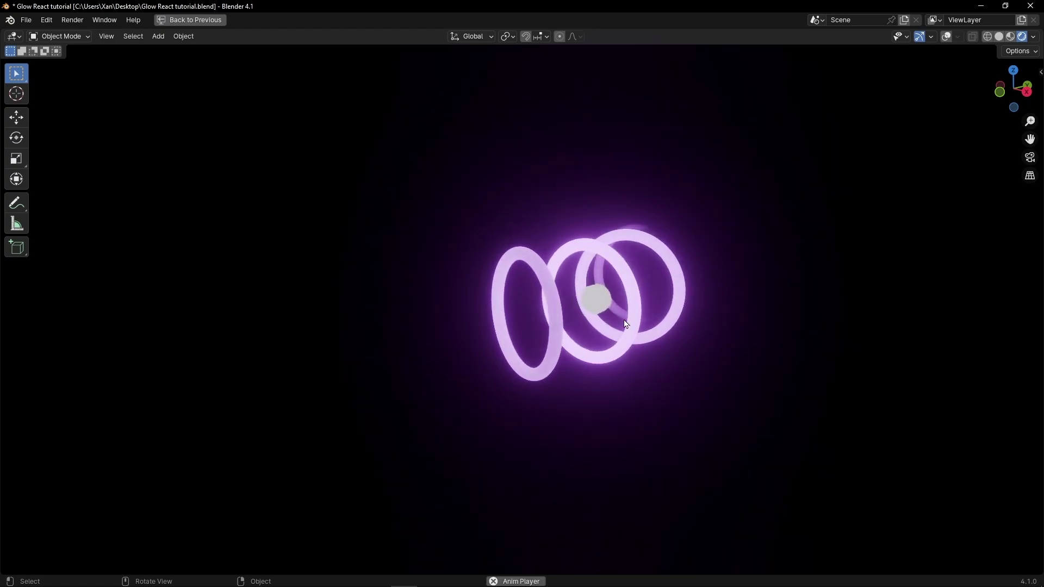
middle_drag(626, 324, 674, 310)
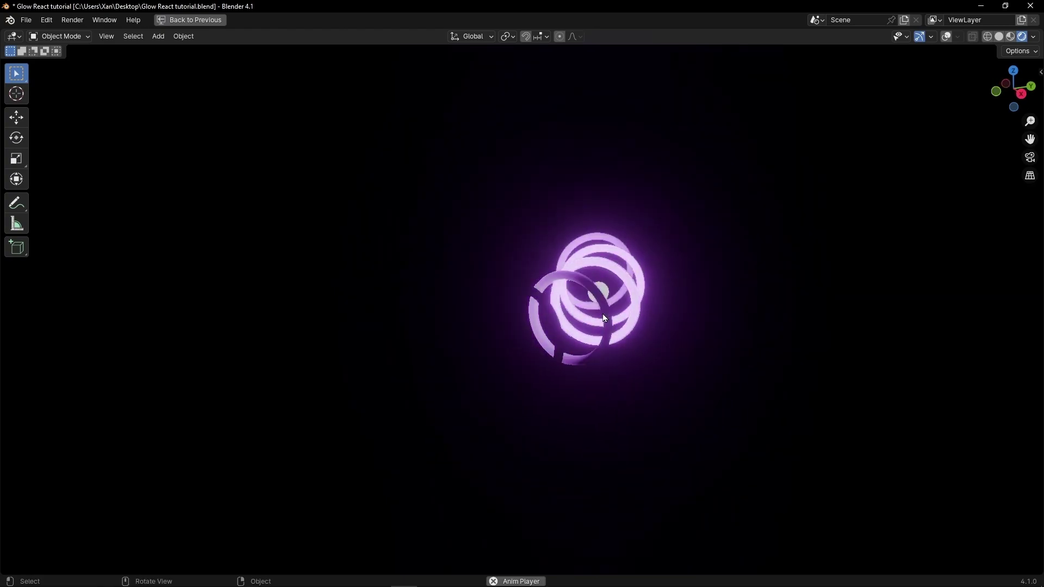
middle_drag(498, 324, 494, 353)
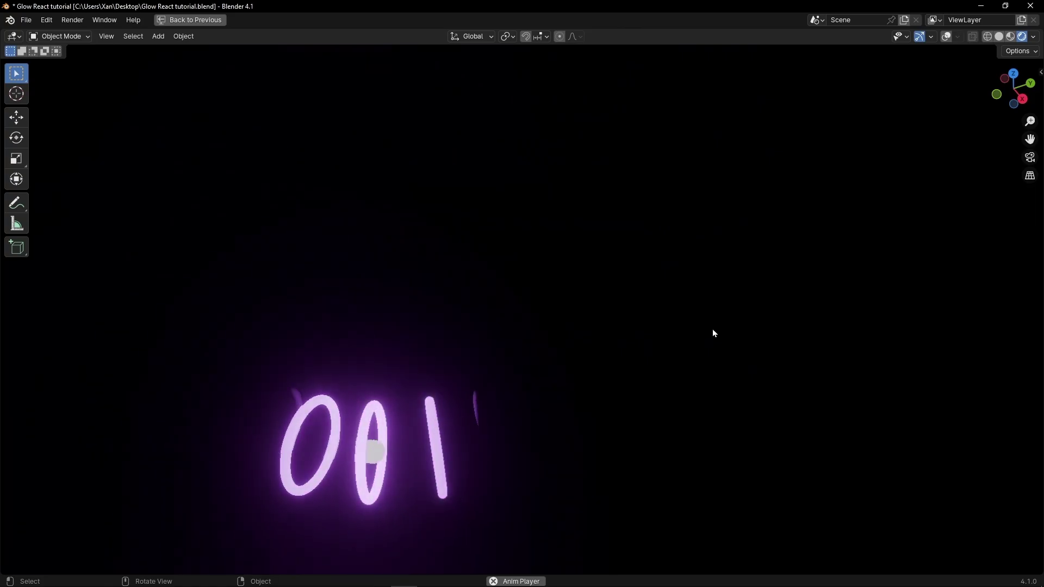
Stop the playback, select the Sample Curve node and set its Factor keyframes' interpolation to Linear.
key(ctrl+space)
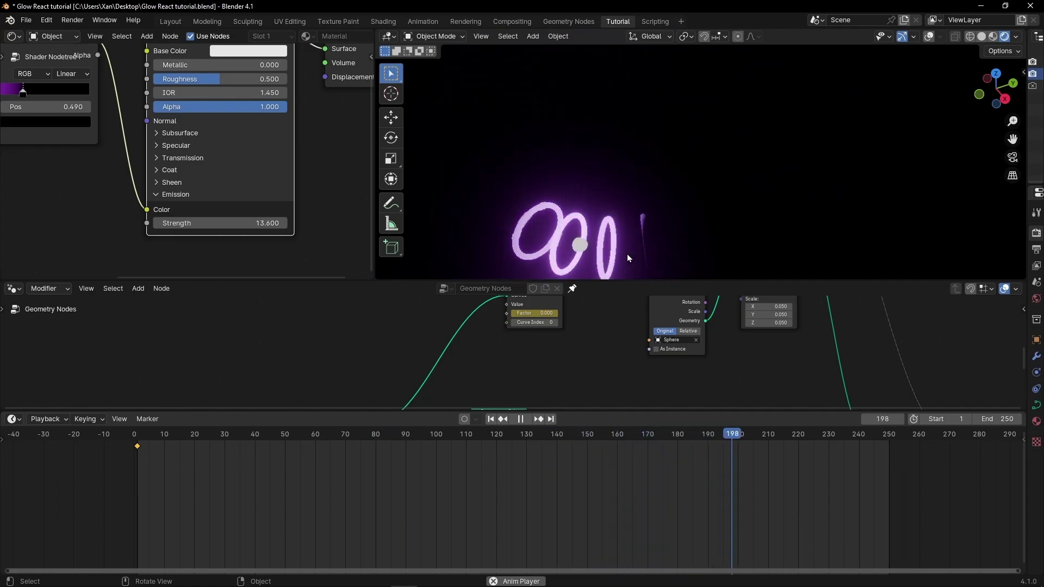
key(space)
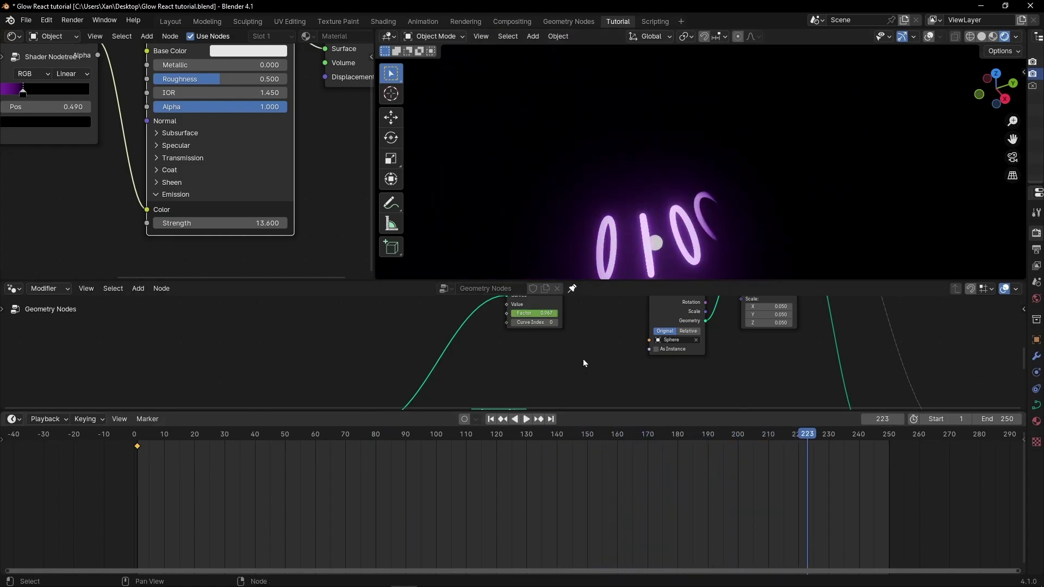
middle_drag(584, 362, 582, 387)
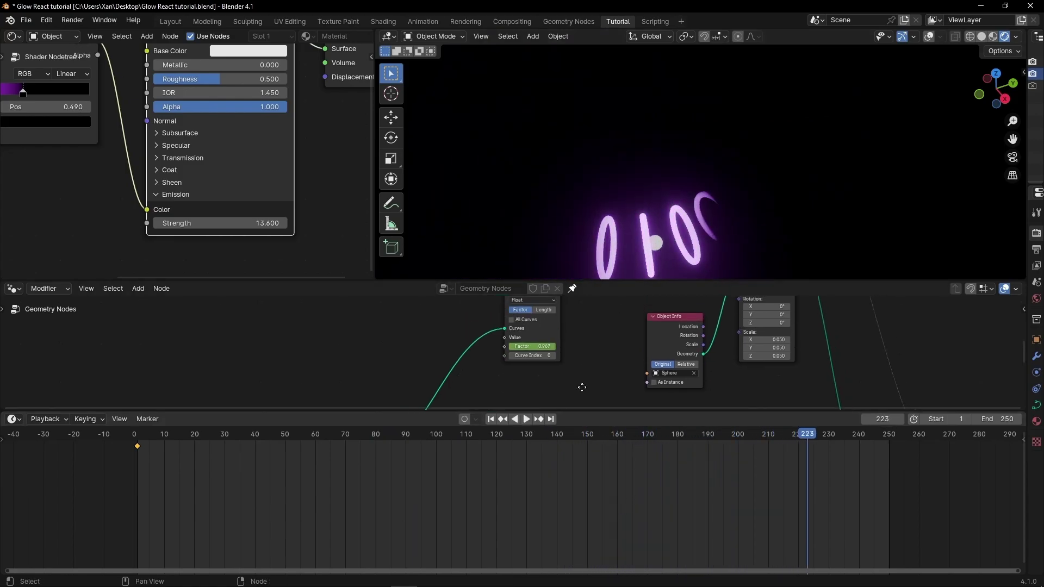
click(553, 327)
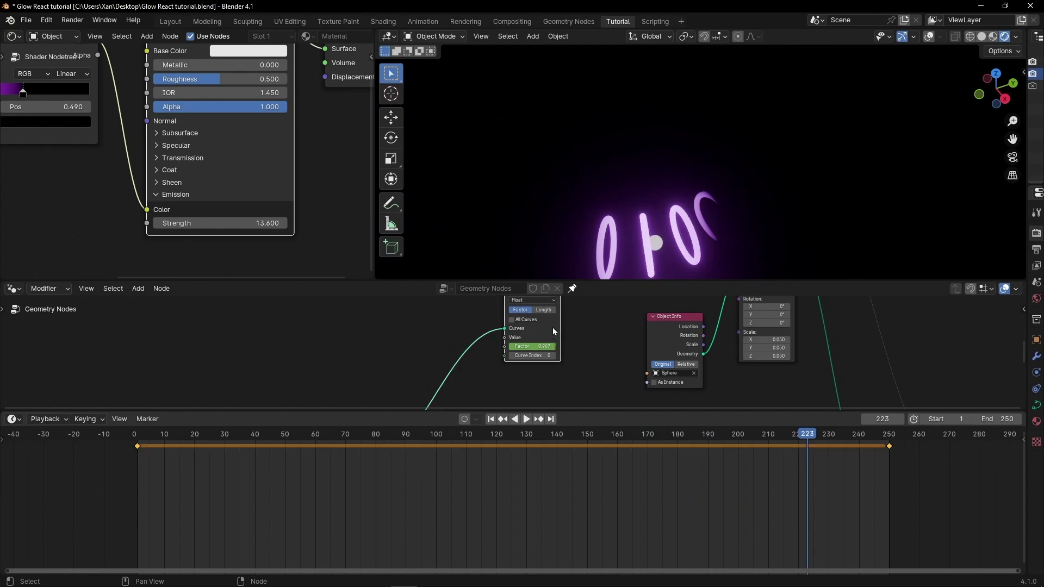
key(t)
click(529, 468)
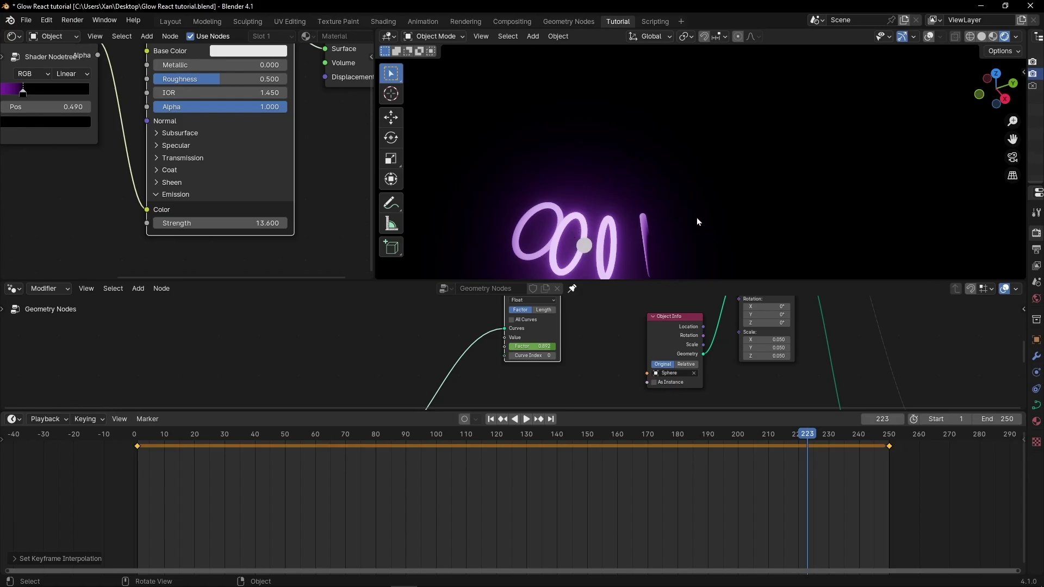
Play the animation from frame 1 in a maximized 3D viewport and examine the sphere's motion around the rings.
key(shift+Left)
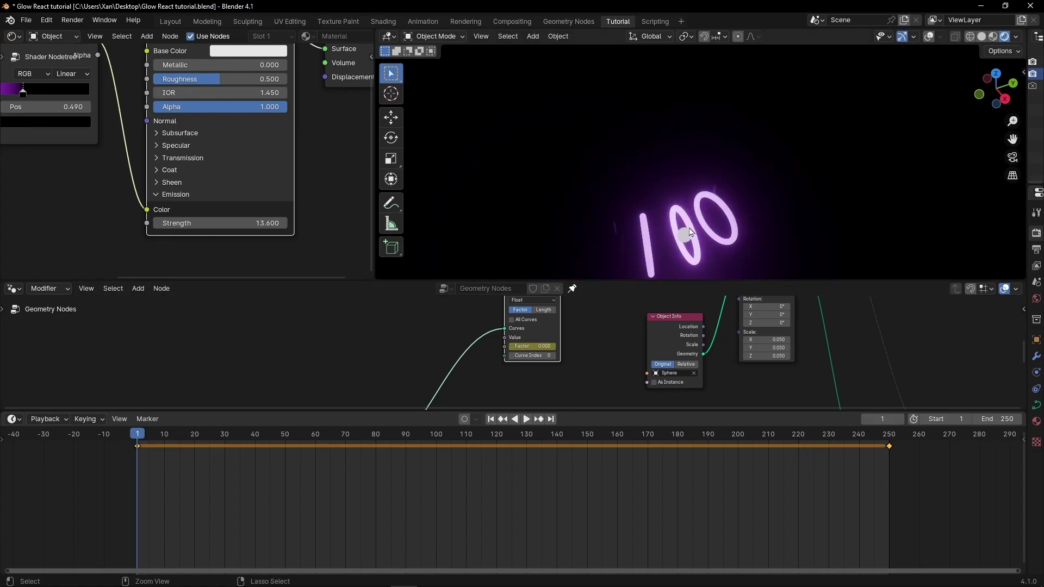
key(ctrl+space)
key(space)
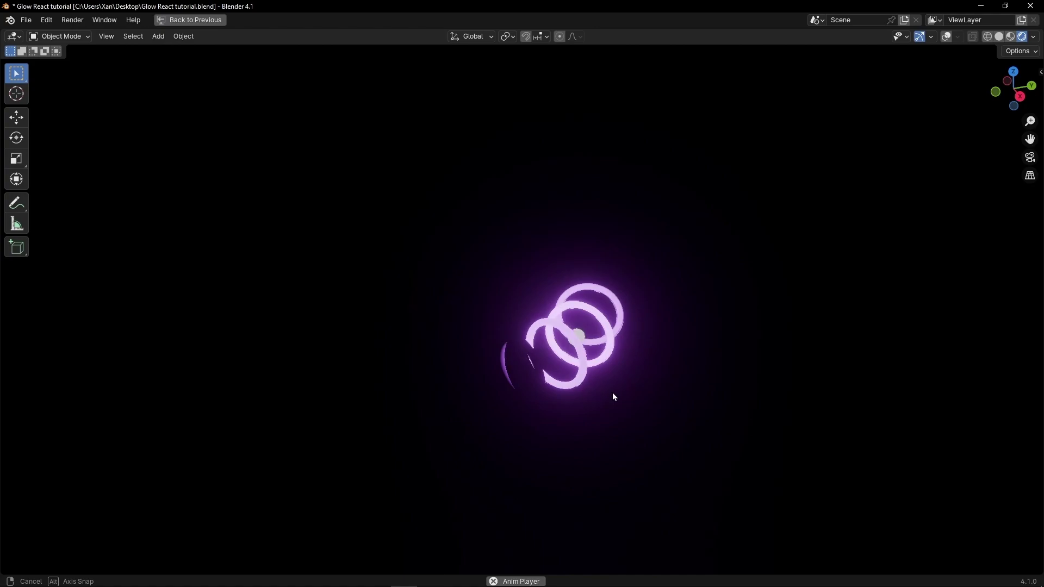
middle_drag(612, 393, 611, 341)
key(ctrl+space)
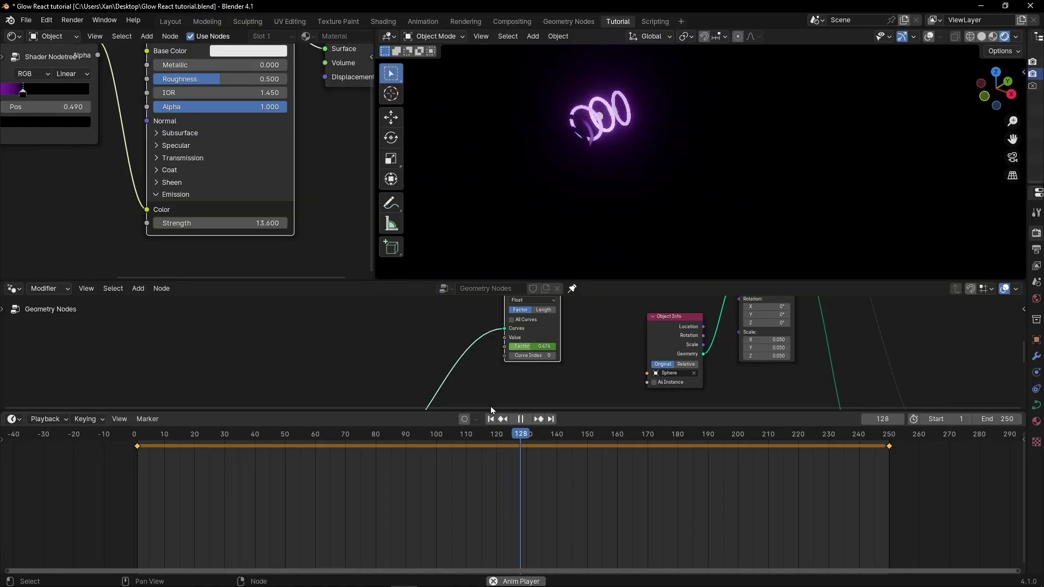
key(ctrl+space)
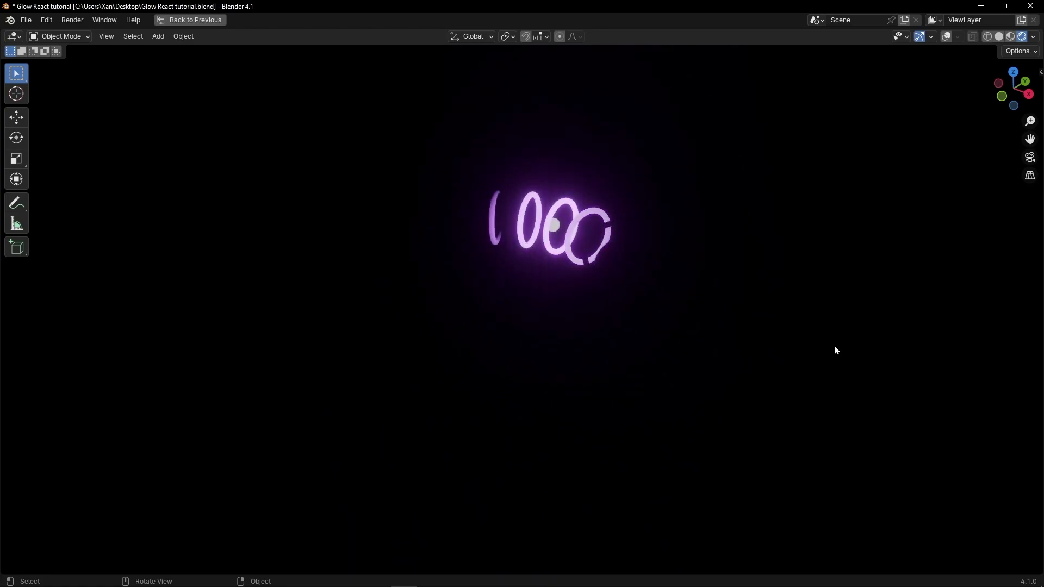
key(space)
key(ctrl+alt+space)
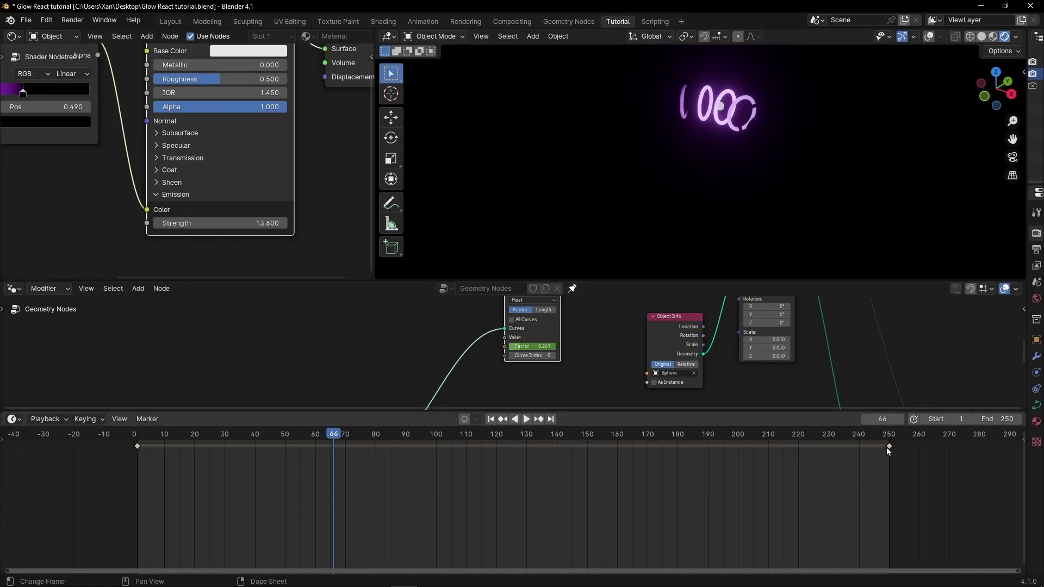
Move the last Factor keyframe to frame 100, set the animation's end frame to 100, and play it from the start.
drag(889, 447, 430, 446)
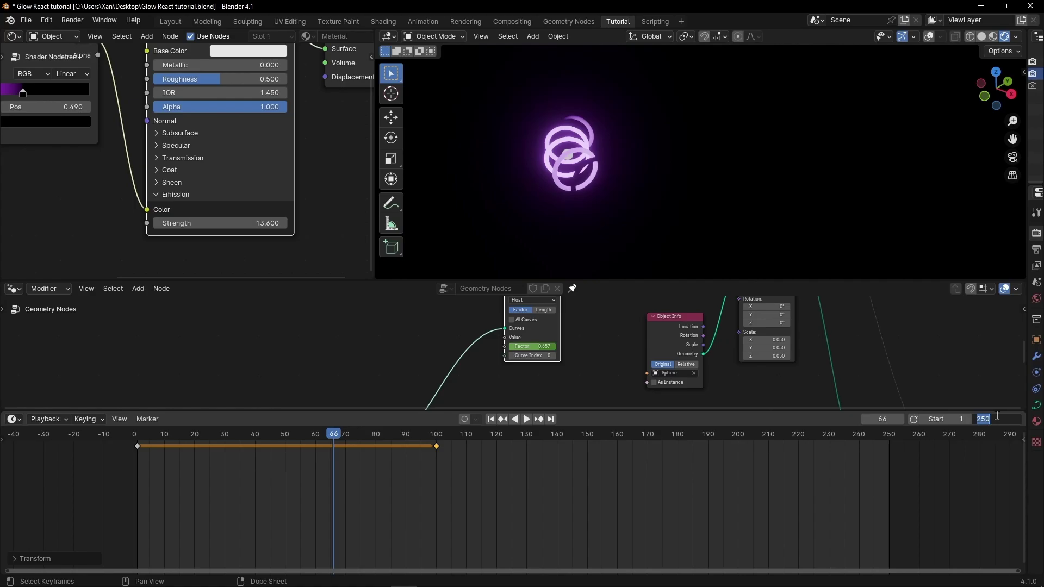
key(Return)
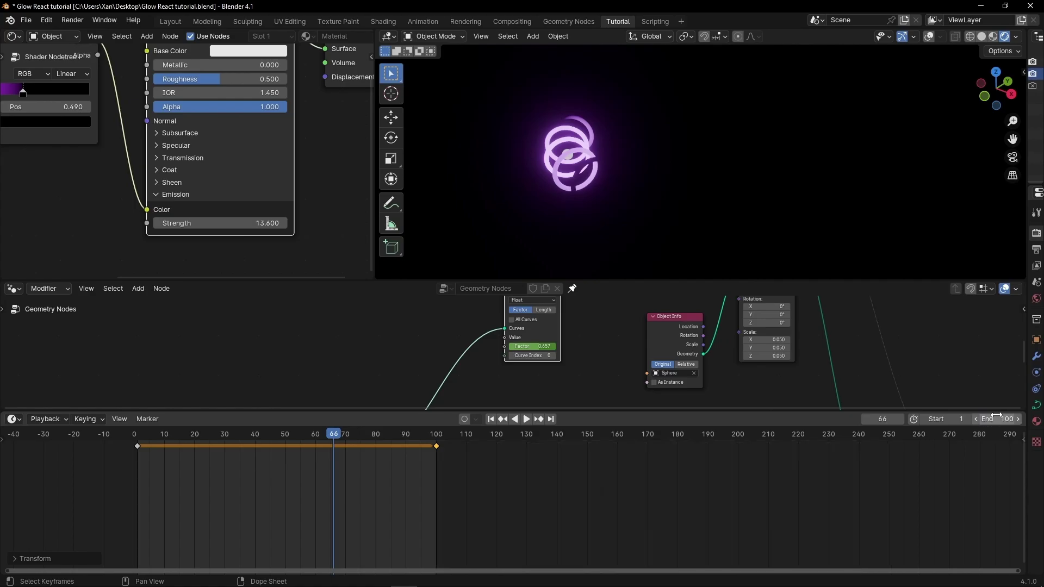
click(491, 420)
key(space)
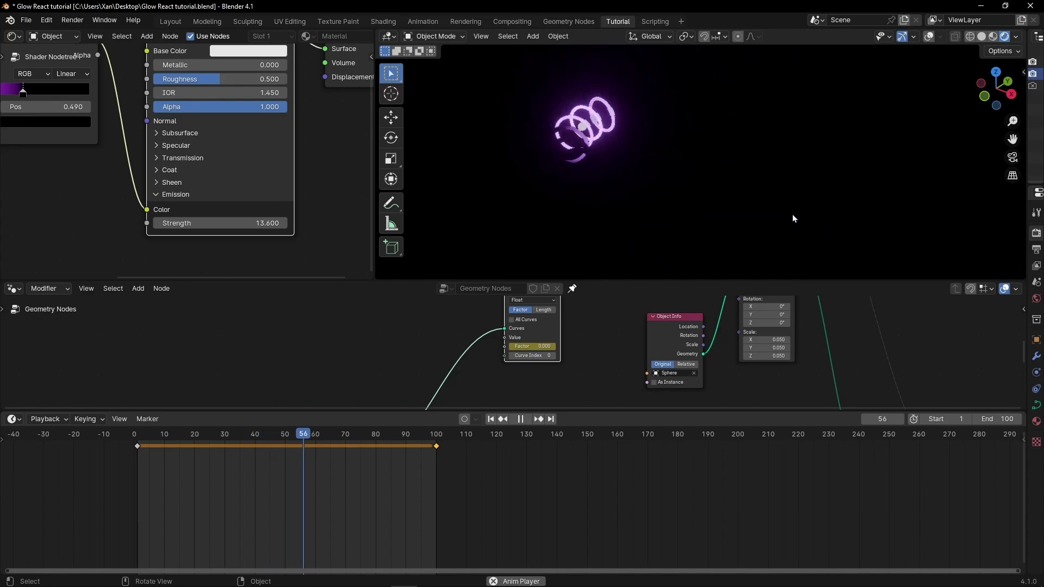
Shrink the timeline to enlarge the node editor and set Resample Curve's Count to 10.
mouse_move(612, 314)
middle_down()
mouse_move(601, 371)
mouse_move(517, 356)
mouse_move(589, 357)
mouse_move(619, 319)
middle_up()
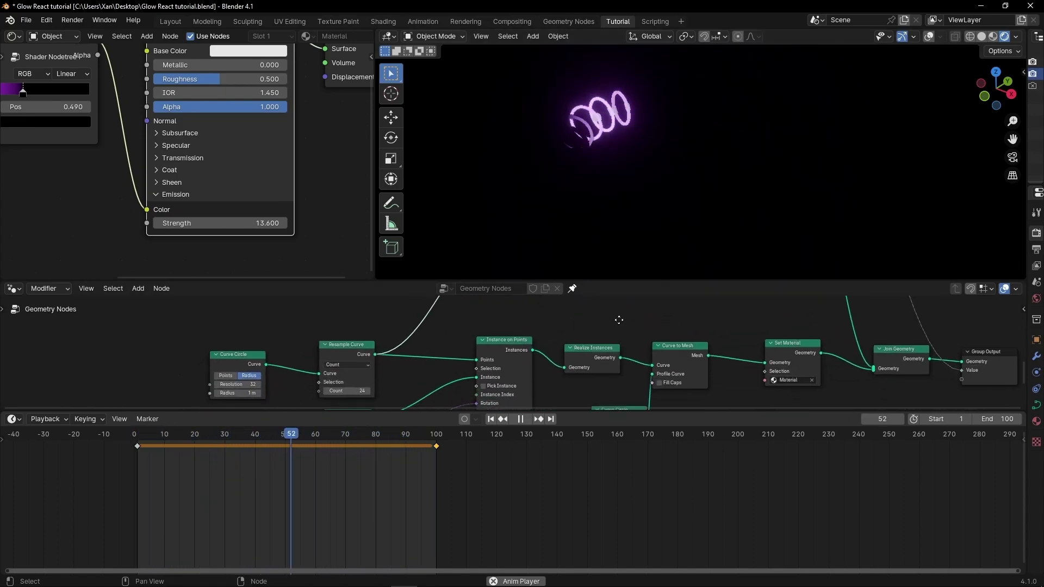
drag(599, 413, 598, 520)
scroll(408, 420, up, 3)
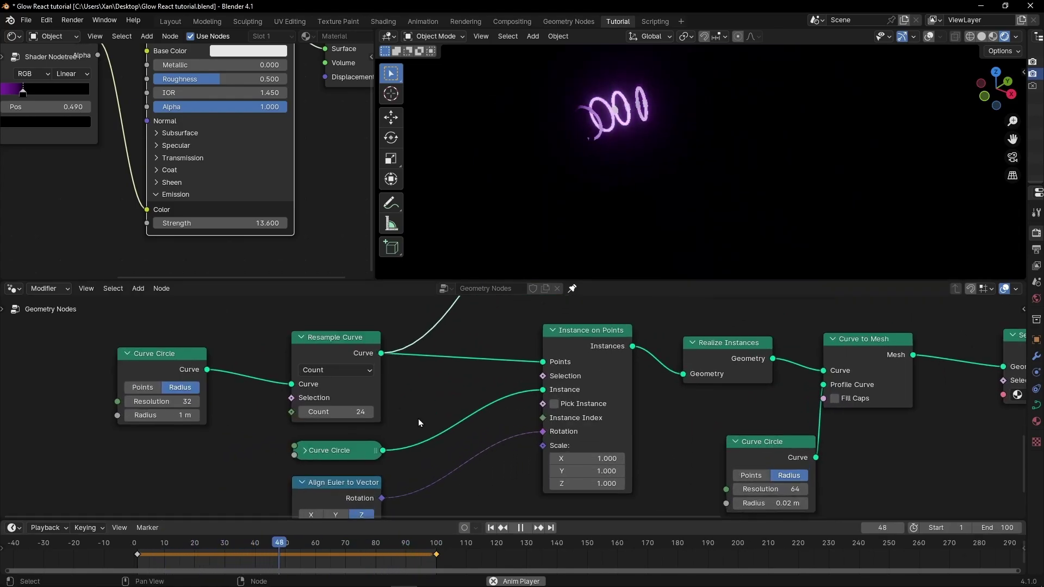
scroll(419, 422, up, 1)
mouse_move(397, 411)
mouse_down()
mouse_move(489, 411)
mouse_move(386, 410)
mouse_up()
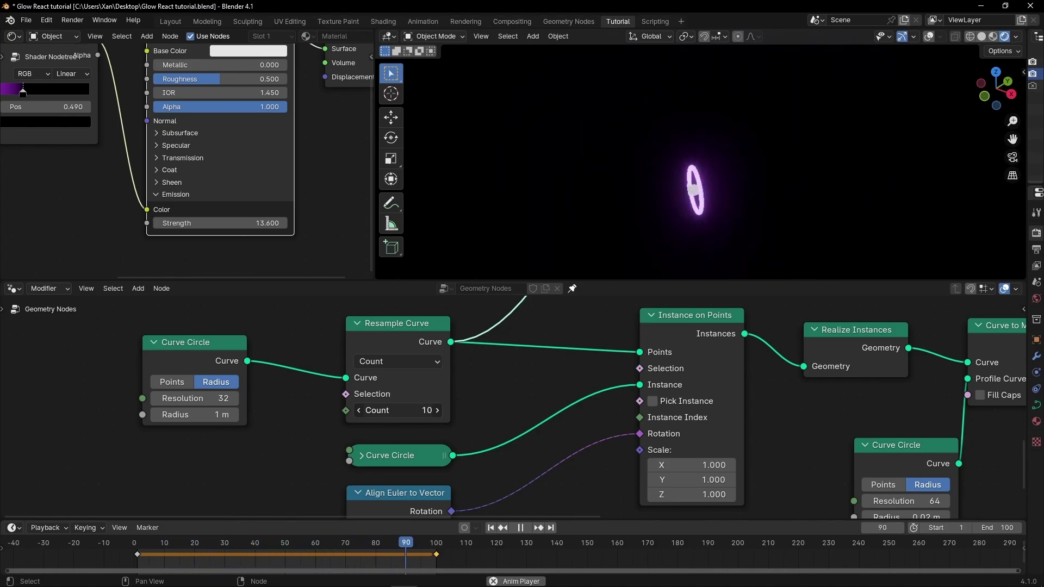
Set the sphere instance's X, Y and Z Scale to 0.070 and stop the playback.
scroll(787, 415, down, 2)
scroll(631, 372, up, 2)
middle_drag(870, 315, 376, 468)
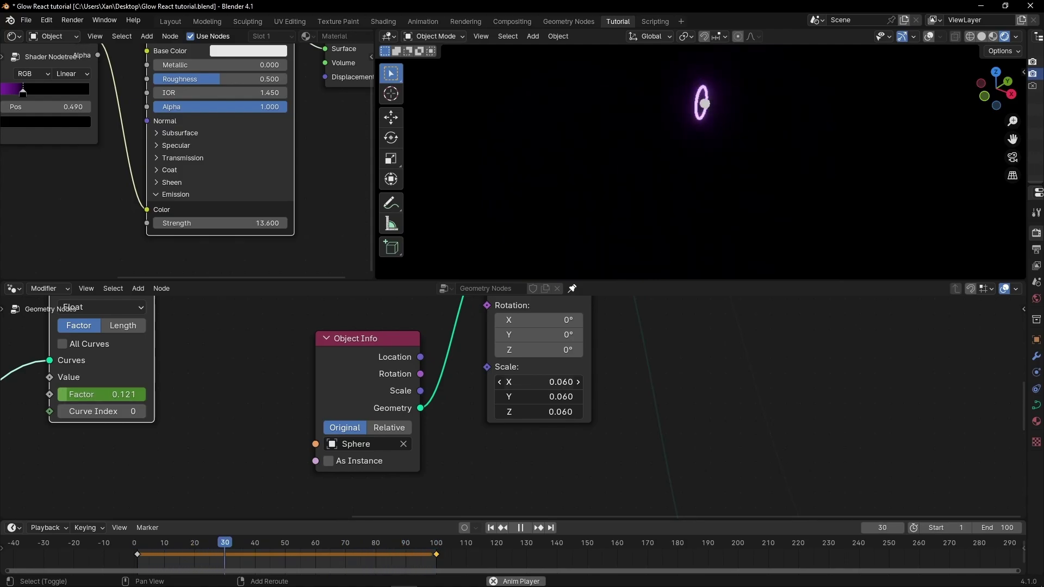
key(space)
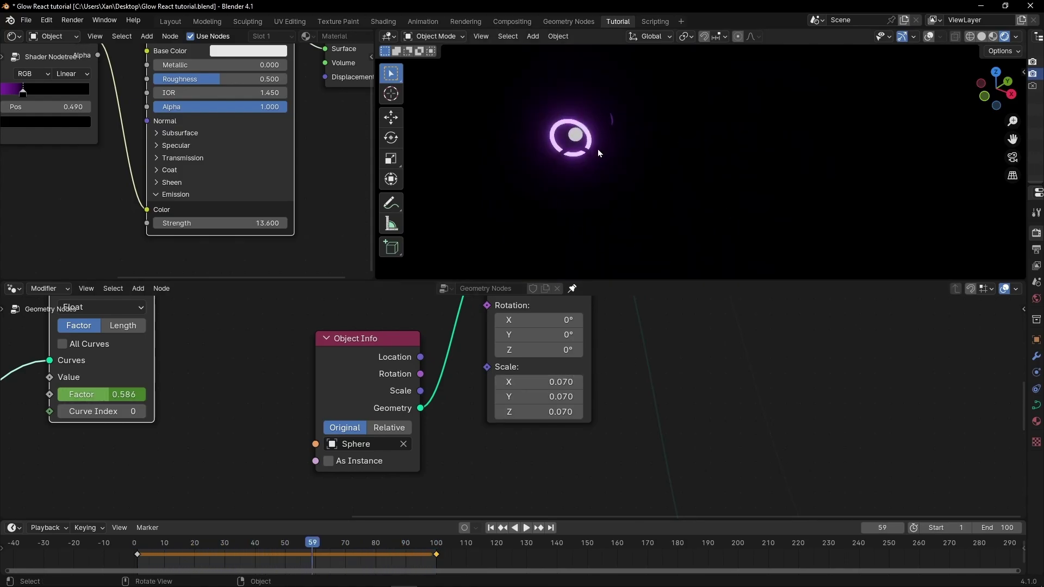
Switch the 3D viewport to Material Preview shading and turn its overlays on.
click(993, 36)
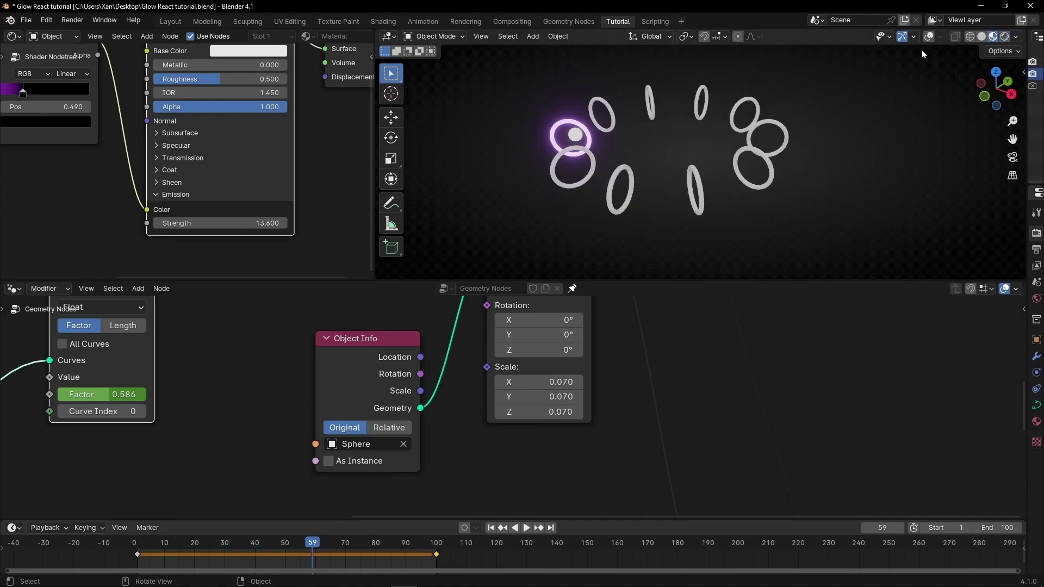
click(928, 38)
key(ctrl+space)
key(ctrl+space)
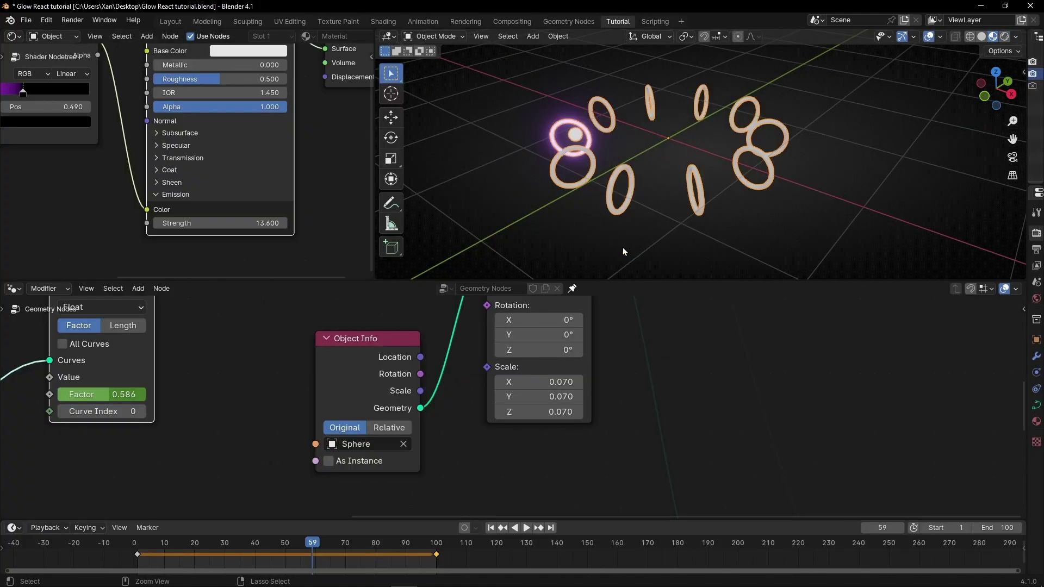
Detach the Curve Circle node from Resample Curve in the maximized node editor and move it aside.
scroll(517, 407, down, 1)
scroll(560, 334, down, 5)
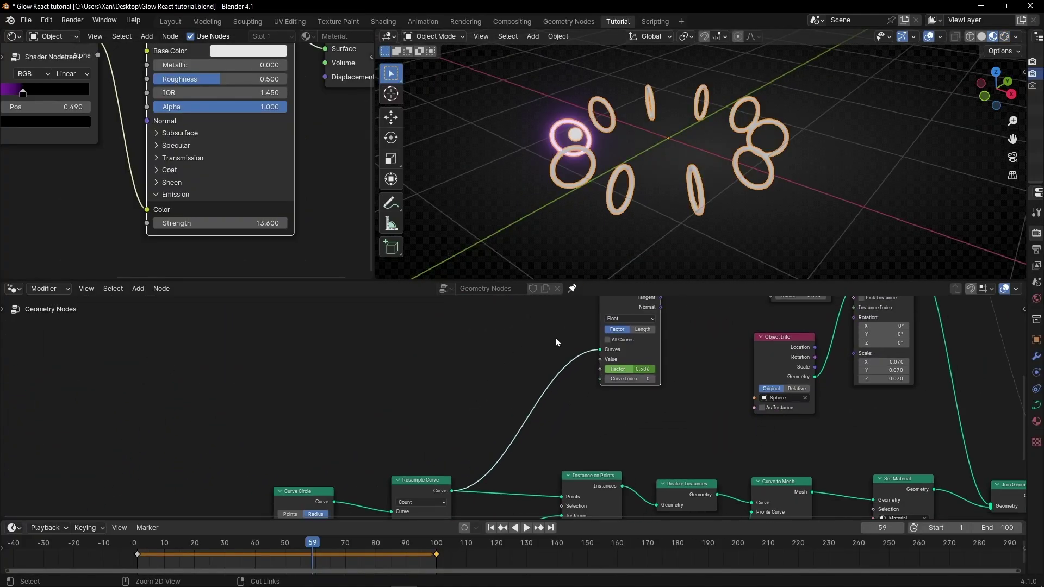
key(ctrl+space)
scroll(433, 289, up, 4)
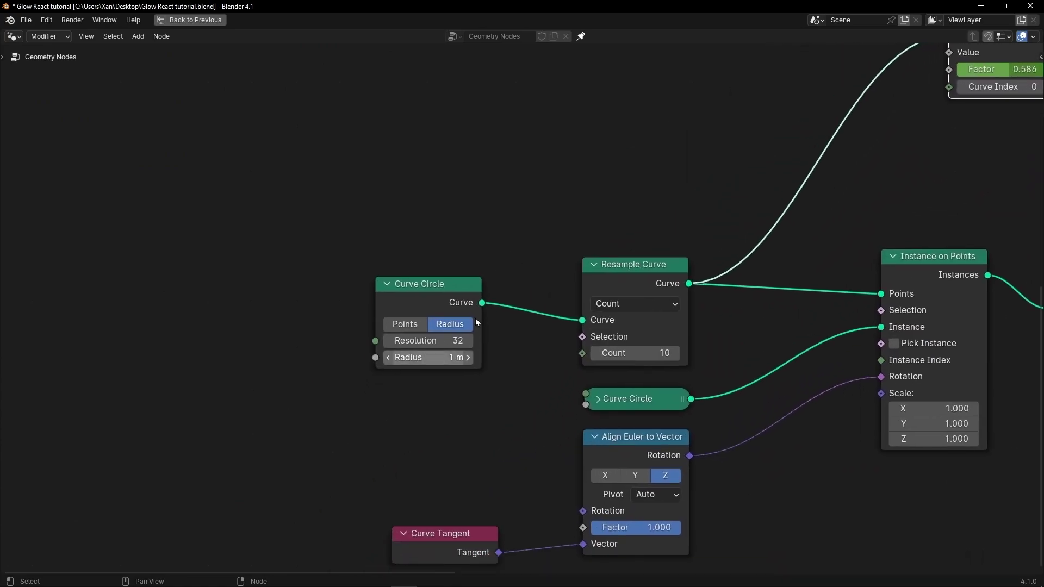
click(417, 292)
alt+drag(433, 292, 232, 320)
Add a Group Input node and connect its Geometry output to Resample Curve's Curve input.
key(shift+a)
text(group)
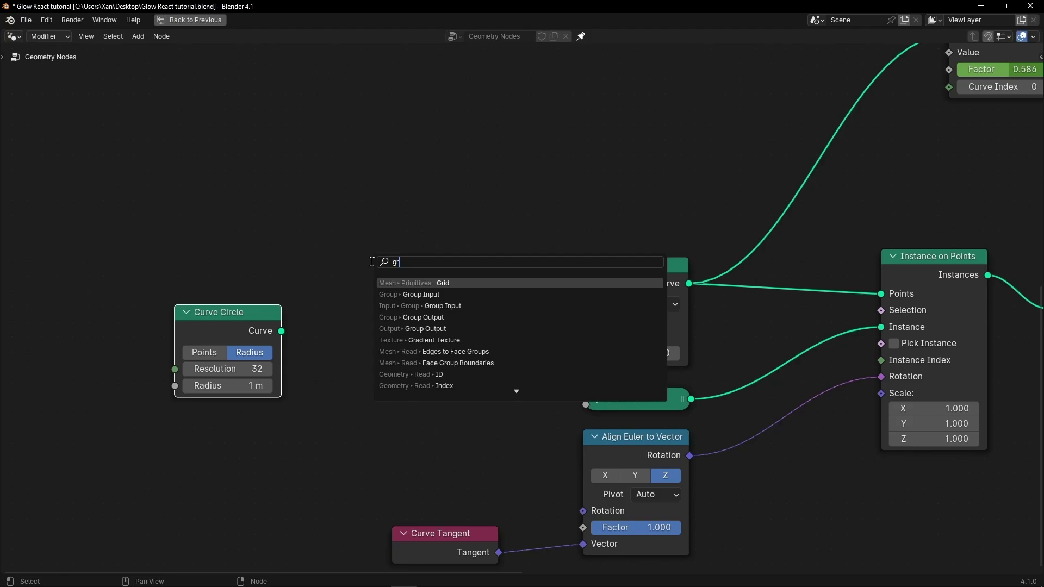
key(Return)
click(407, 273)
alt+right_drag(406, 270, 616, 309)
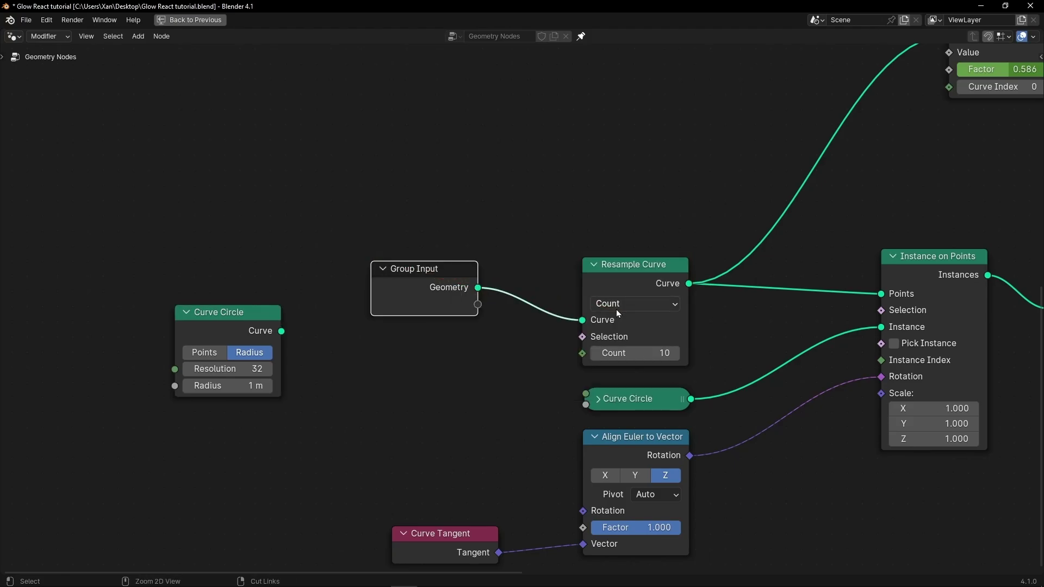
Enter Edit Mode on the Bézier curve in the maximized 3D viewport and delete all its control points.
key(ctrl+space)
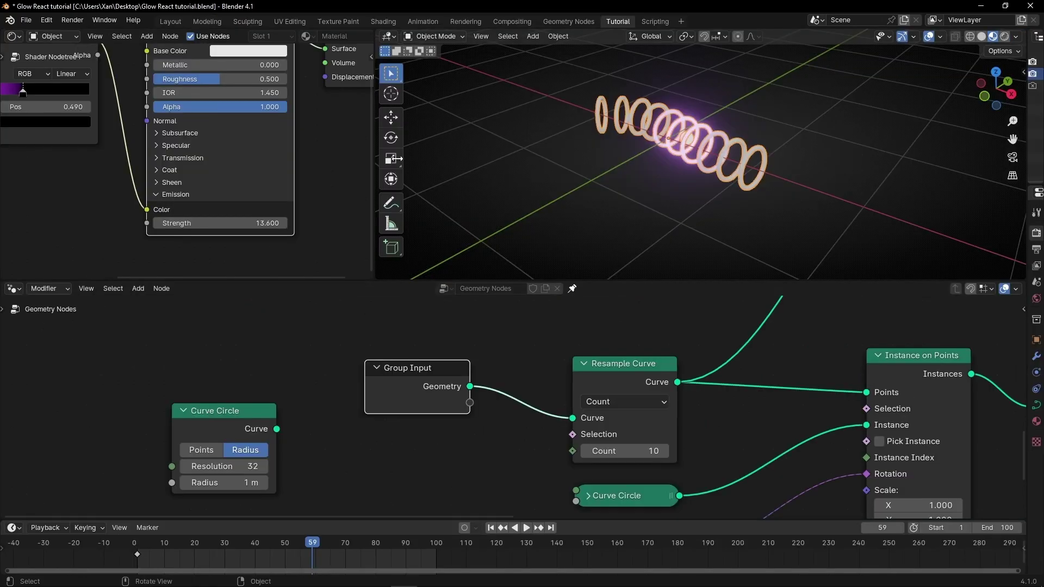
key(ctrl+space)
click(64, 37)
click(63, 63)
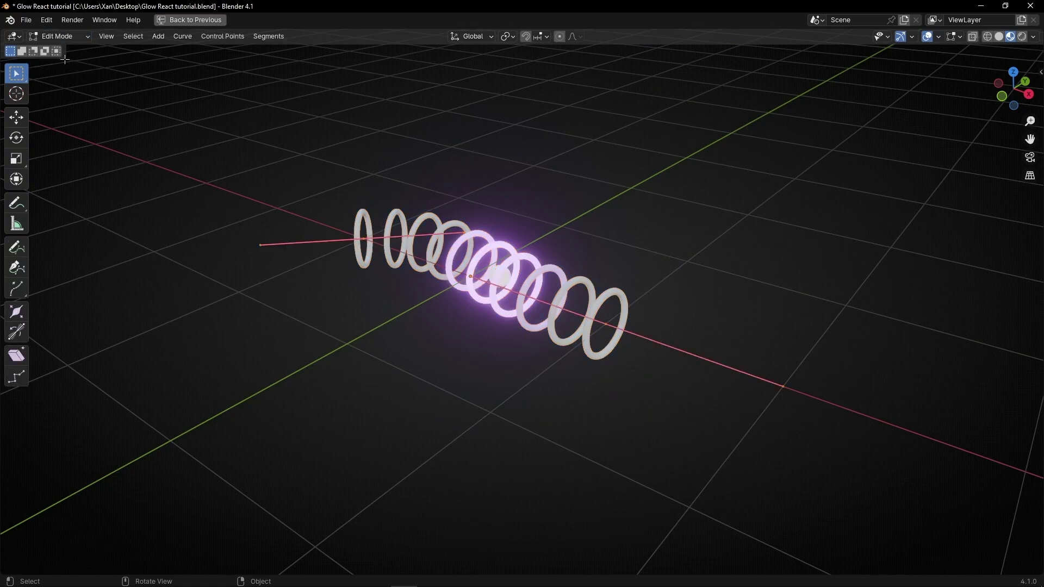
middle_drag(207, 217, 502, 128)
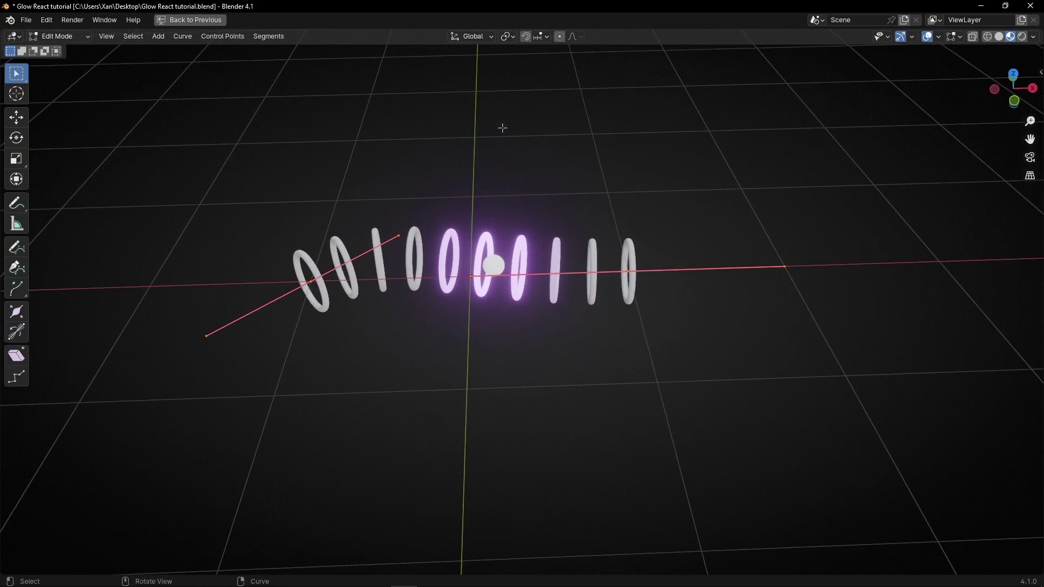
key(x)
click(527, 157)
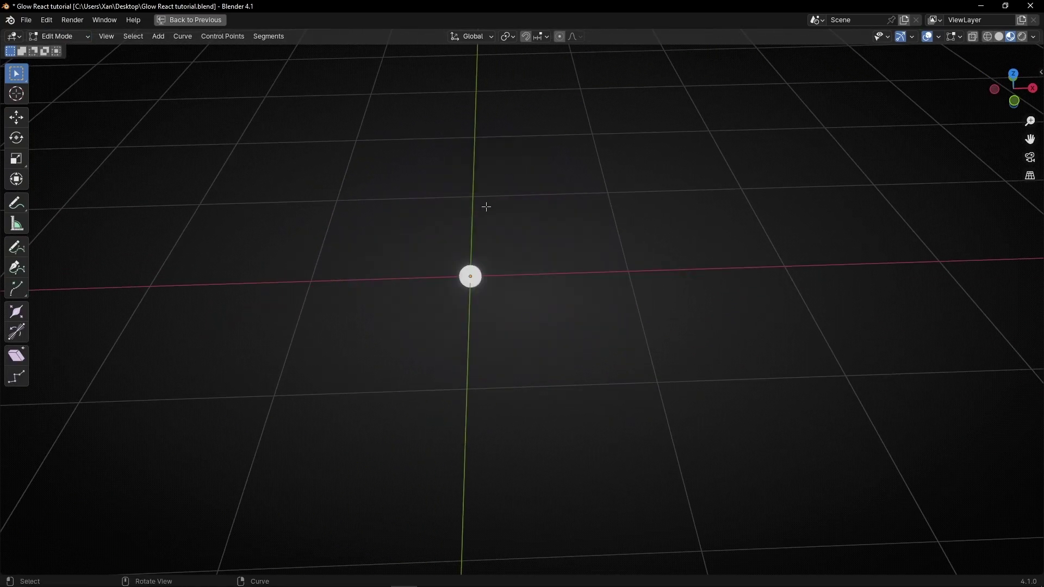
Draw a long winding curve that spirals inward around the origin with the Draw tool, and set Resample Curve's Count to 116.
middle_drag(487, 207, 479, 225)
click(17, 249)
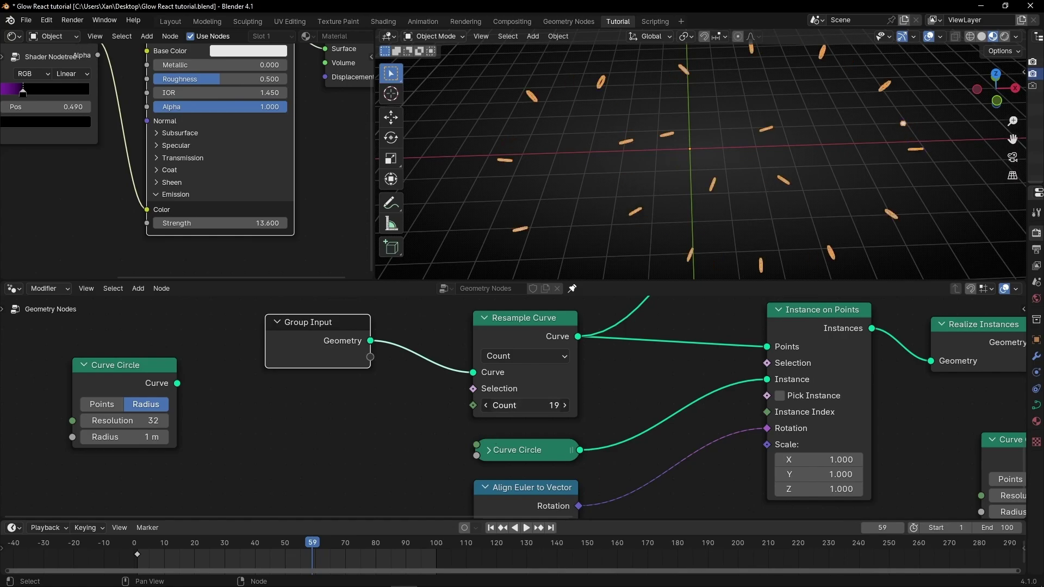
drag(525, 405, 598, 406)
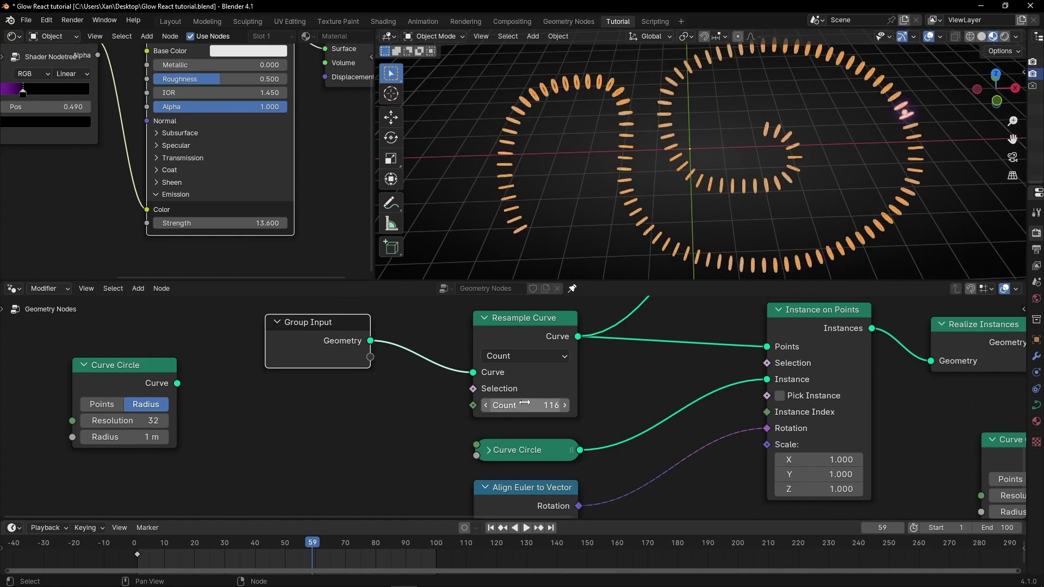
Play the animation with Rendered shading and overlays hidden, and examine the rings along the drawn curve in a maximized viewport.
click(1005, 38)
click(929, 37)
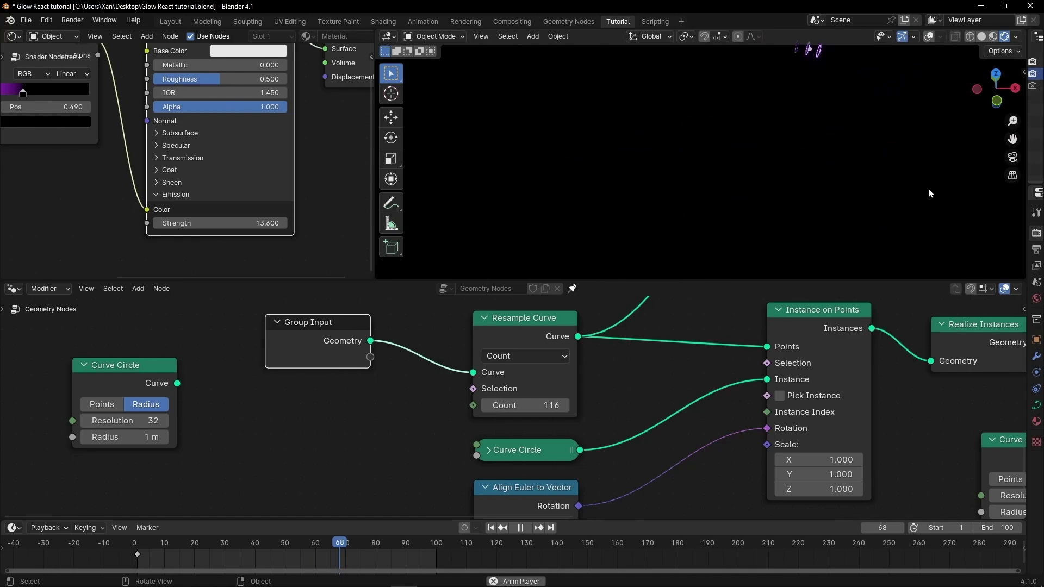
key(ctrl+space)
middle_drag(929, 194, 758, 286)
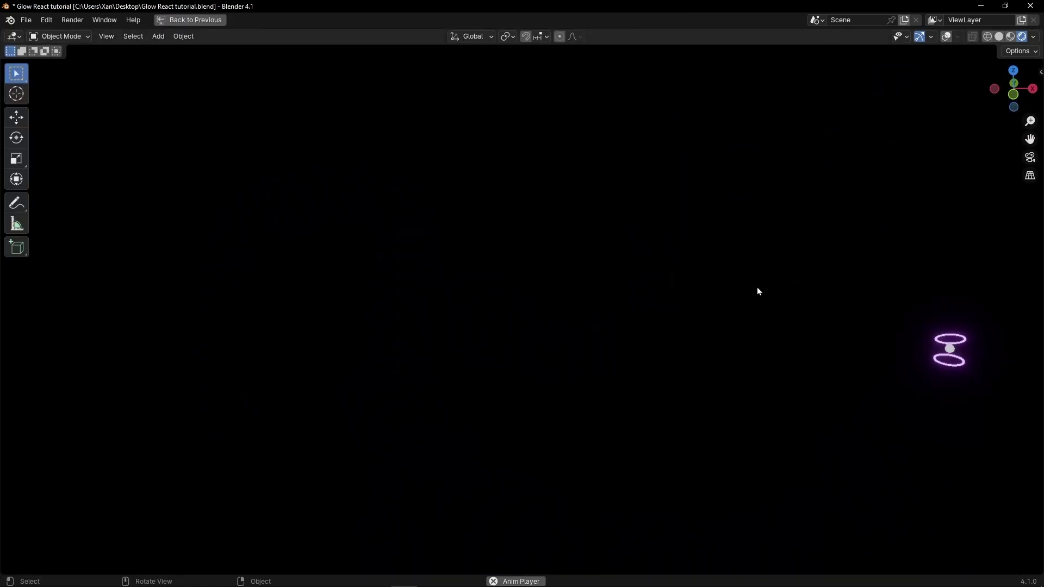
key(ctrl+space)
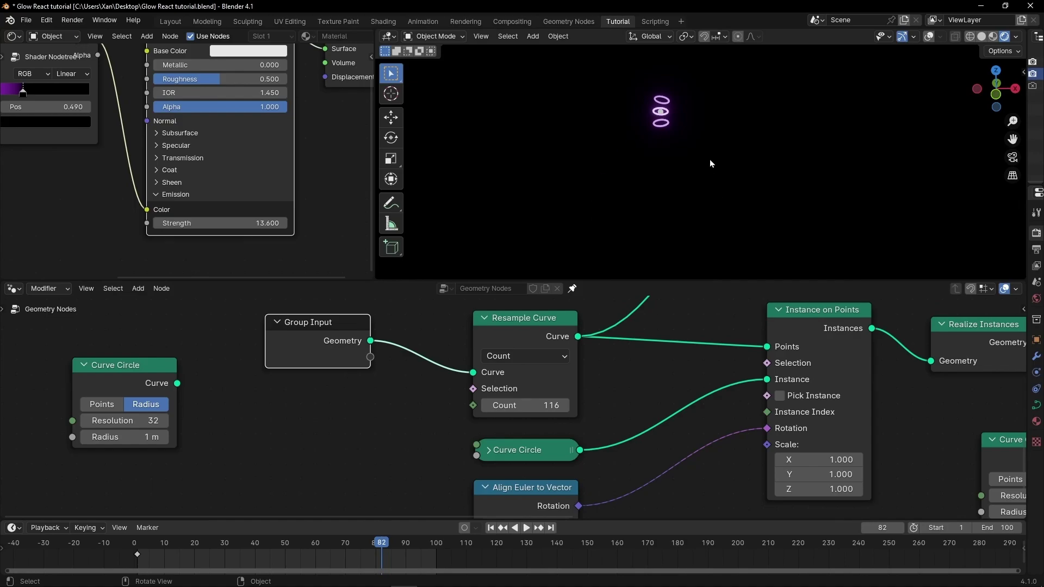
key(ctrl+space)
middle_drag(699, 297, 800, 270)
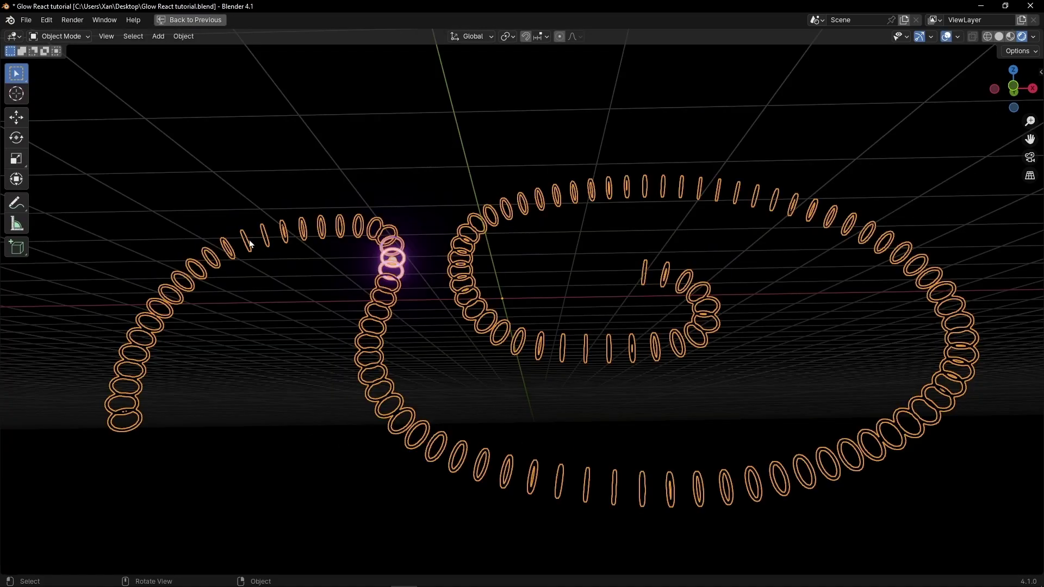
key(ctrl+space)
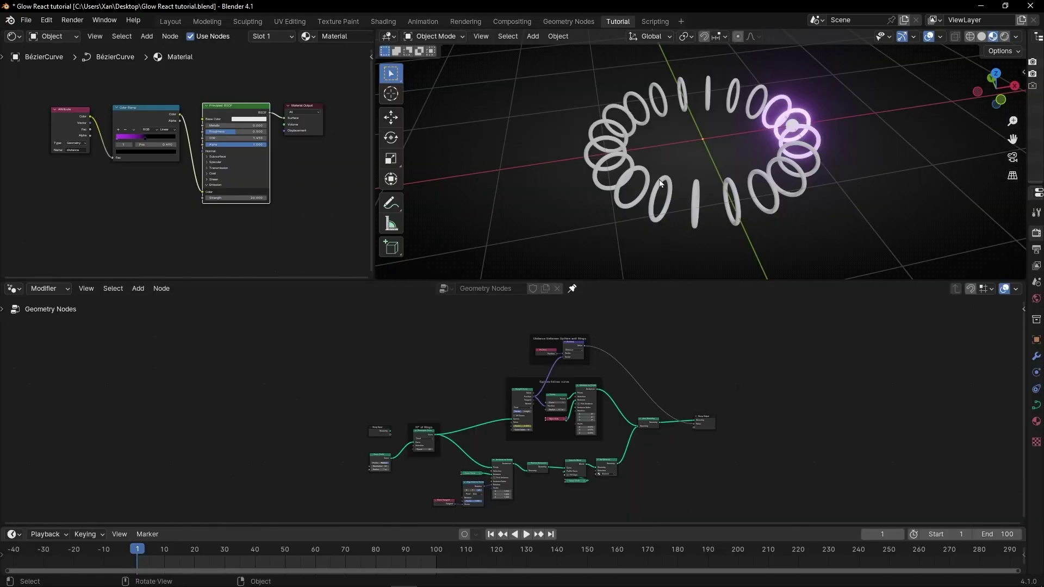
Switch the viewport to Rendered shading and play the animation to examine the purple glow passing along the circular rings.
scroll(325, 418, up, 5)
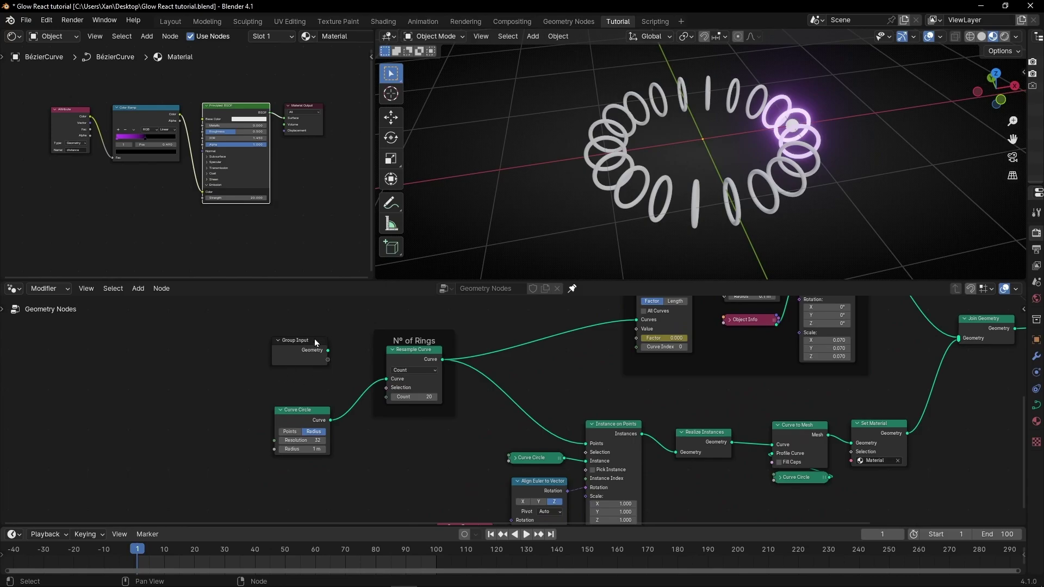
click(1003, 37)
key(space)
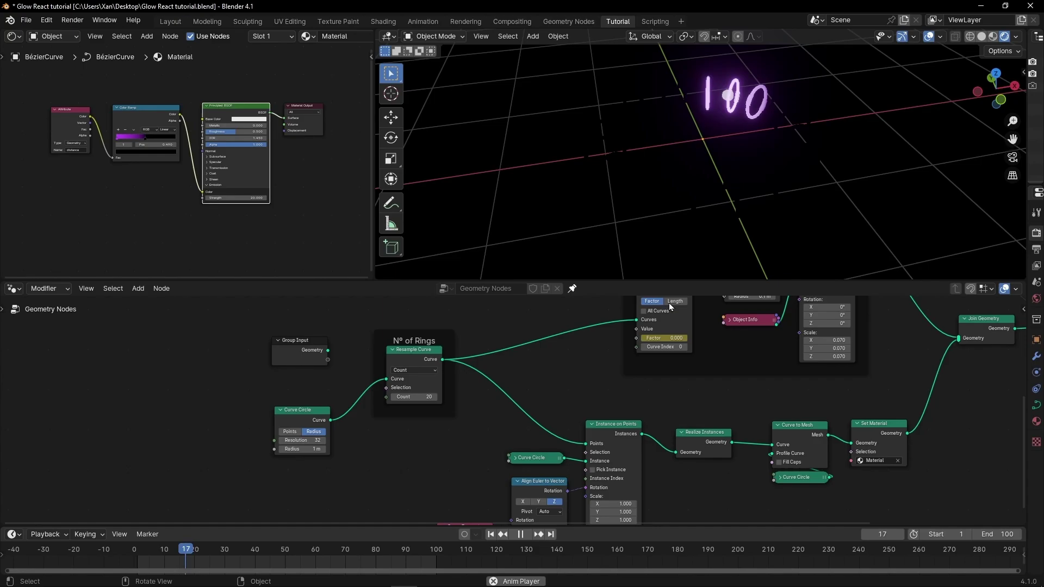
key(space)
scroll(139, 209, up, 3)
scroll(139, 209, up, 2)
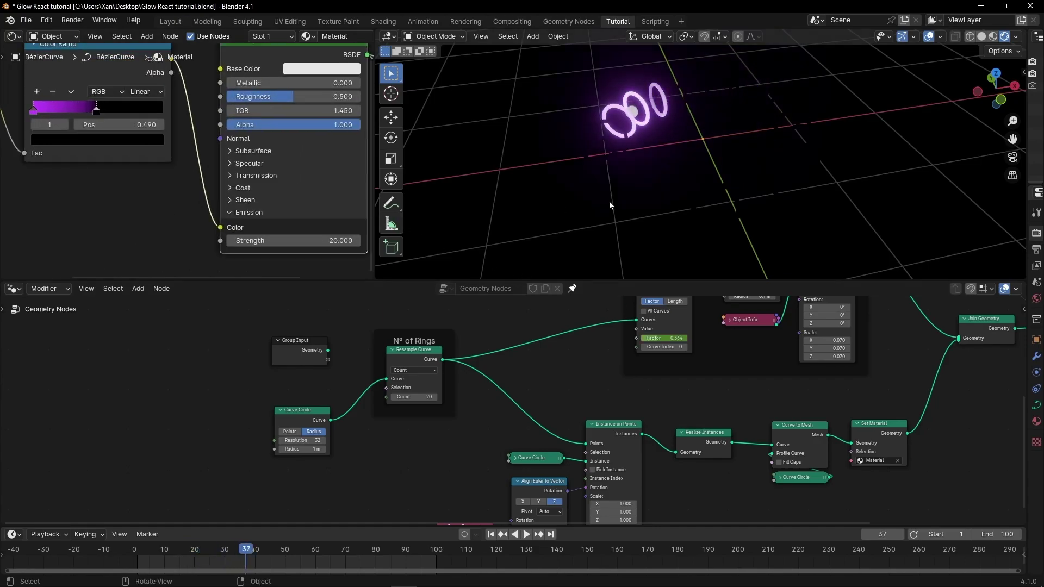
key(space)
middle_drag(603, 210, 624, 198)
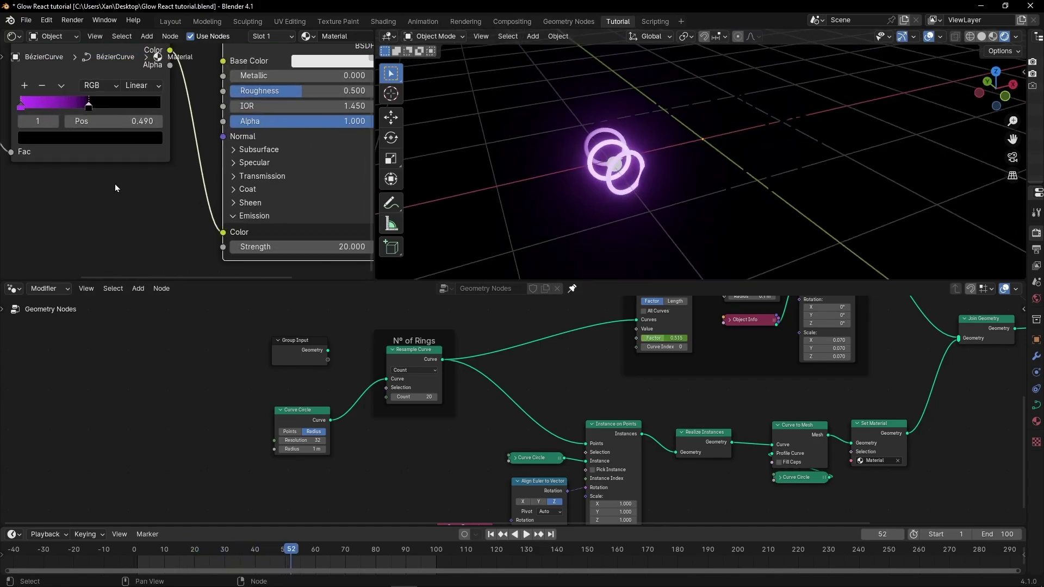
Try the Color Ramp's black stop at 1.000 and at 0.299, playing the animation to check the glow's reach.
scroll(111, 184, up, 1)
middle_drag(111, 184, 222, 158)
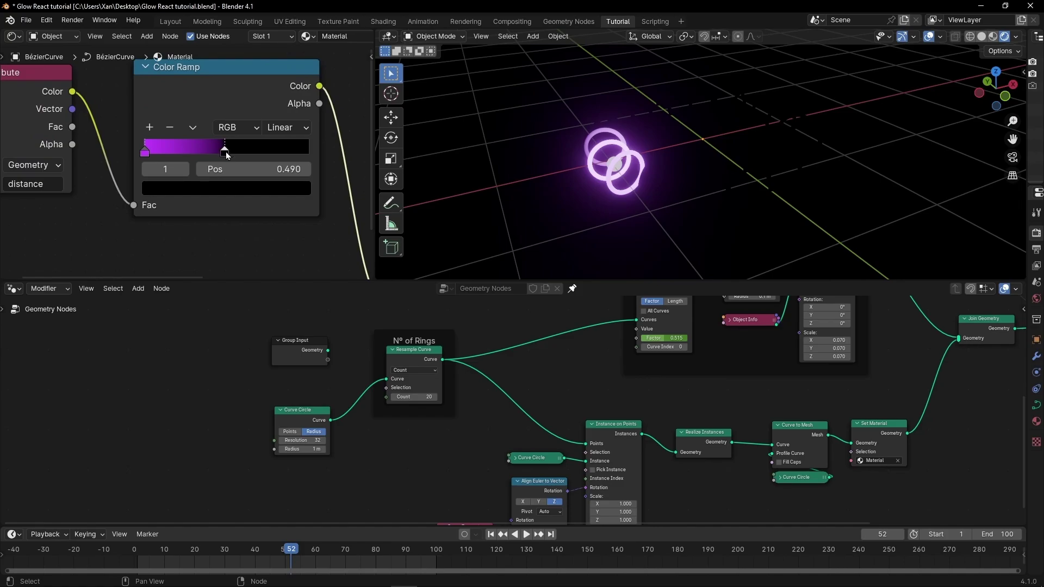
drag(226, 154, 280, 155)
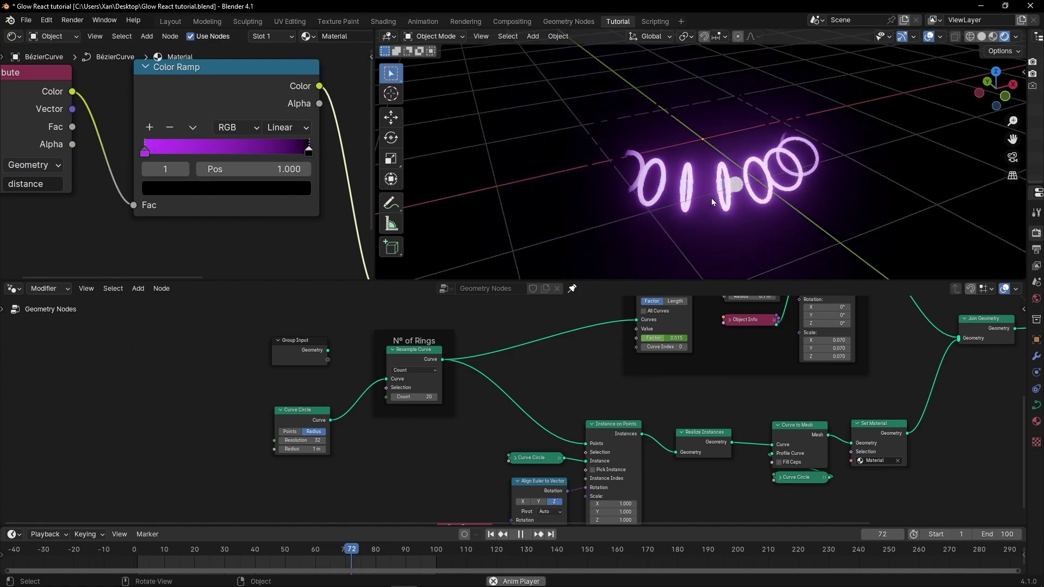
drag(311, 153, 193, 155)
key(space)
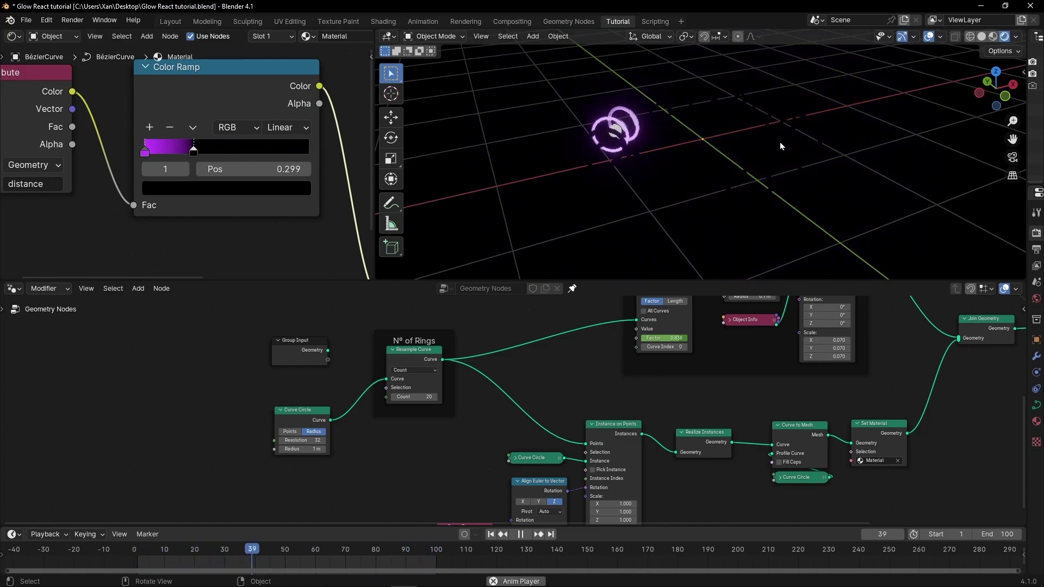
key(space)
Set the Color Ramp's black stop position to 0.535 with the glowing rings around the sphere seen up close.
scroll(780, 142, up, 5)
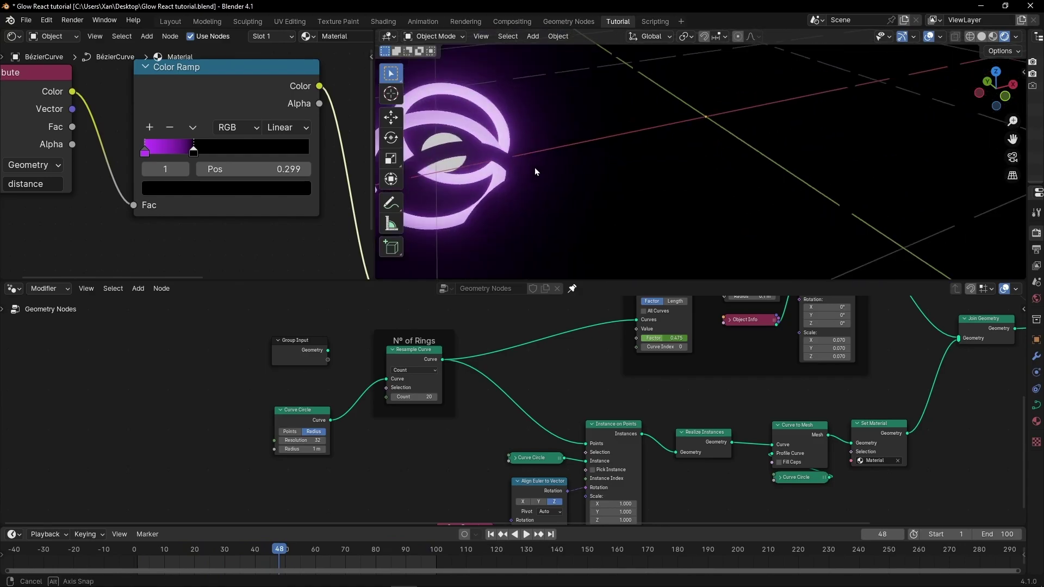
middle_drag(534, 168, 619, 173)
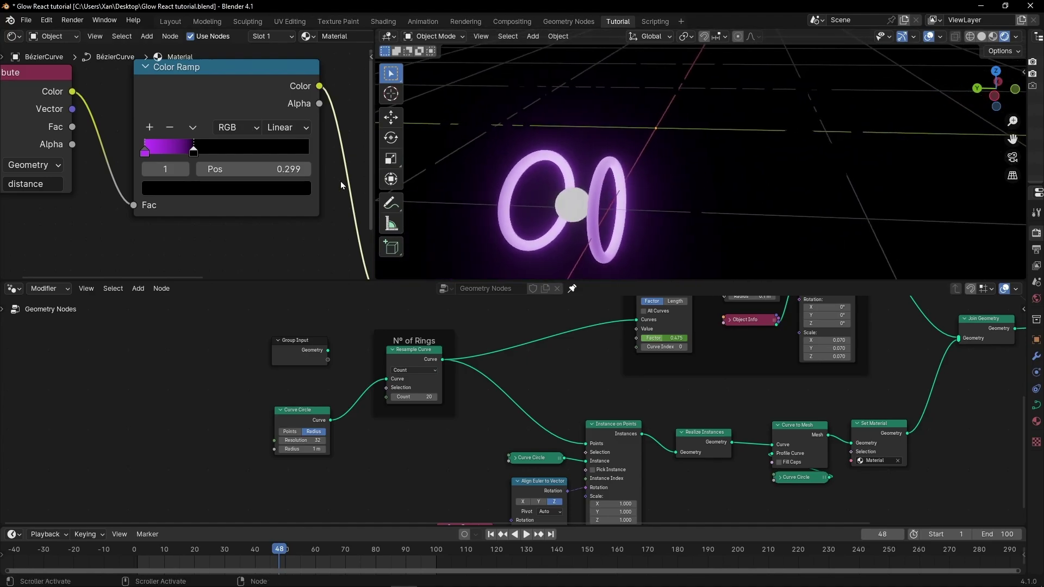
drag(198, 154, 235, 155)
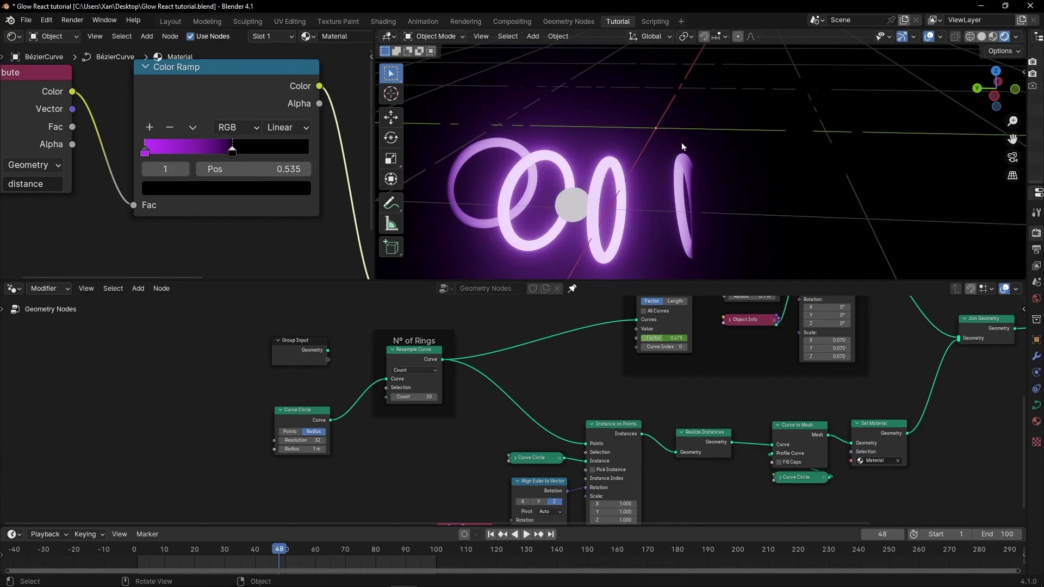
Examine the Position and Distance nodes, and compare the rings near the sphere in Wireframe, Solid, Material Preview and Rendered shading.
middle_drag(741, 373, 626, 511)
scroll(501, 330, up, 2)
scroll(502, 331, up, 1)
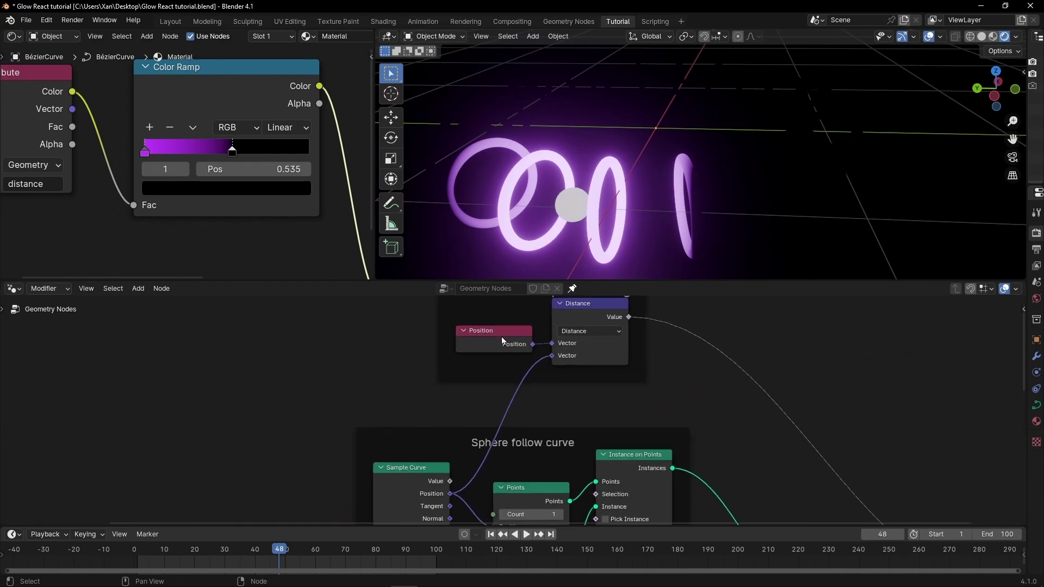
middle_drag(501, 337, 416, 432)
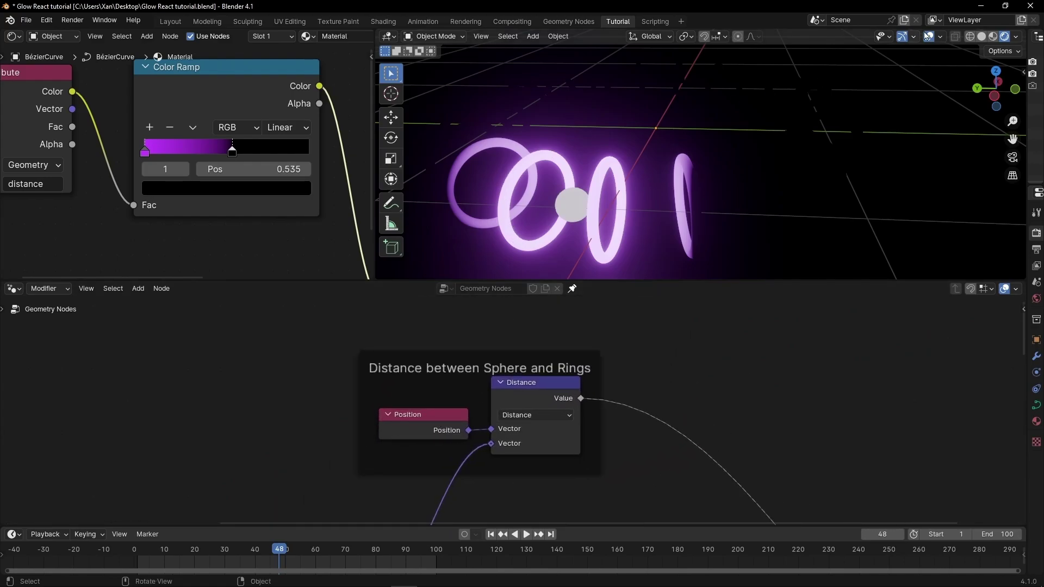
click(970, 36)
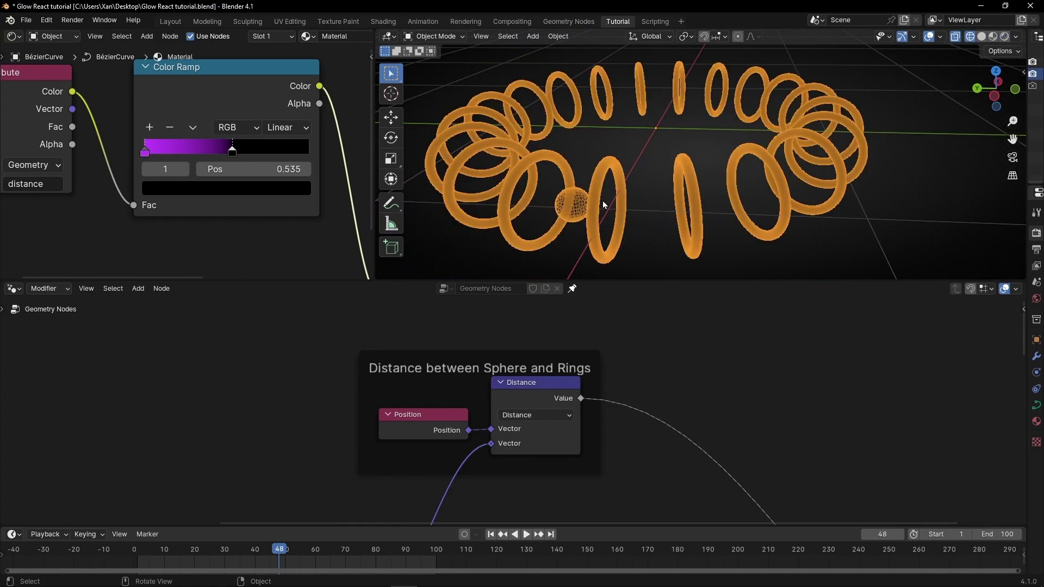
scroll(623, 207, up, 4)
scroll(631, 208, down, 4)
click(982, 37)
click(993, 37)
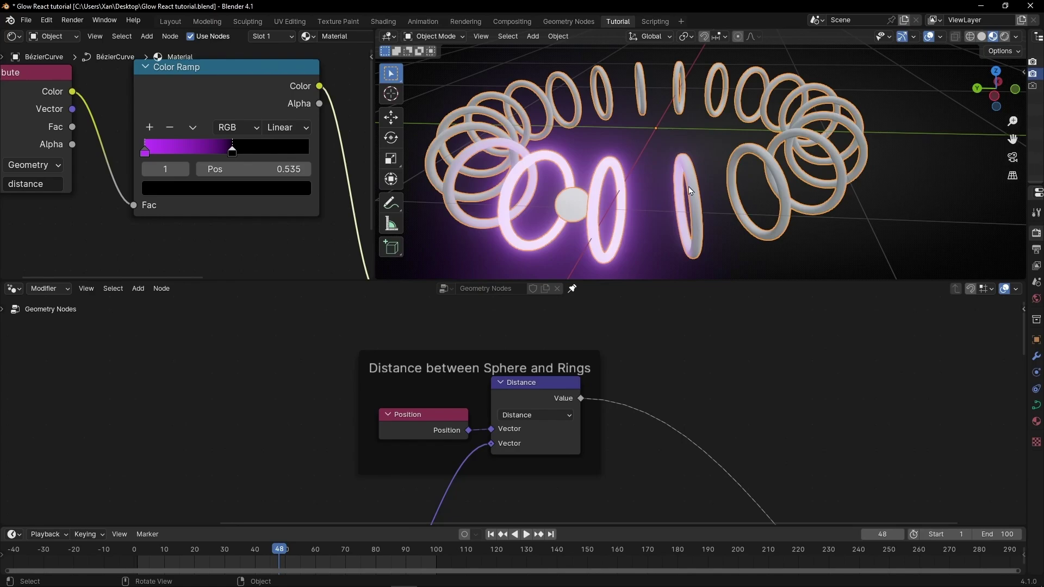
click(1003, 38)
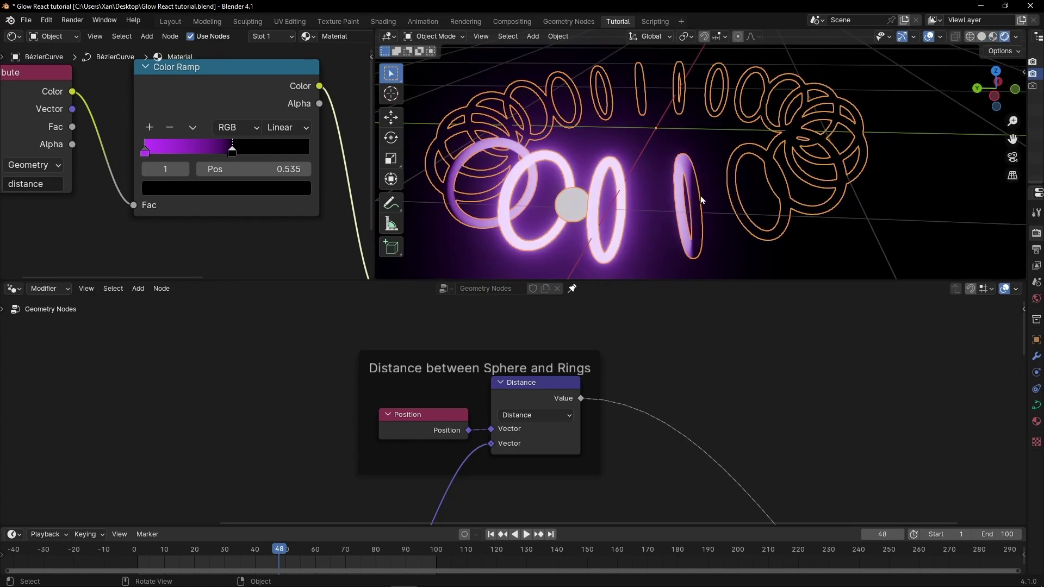
scroll(702, 200, up, 5)
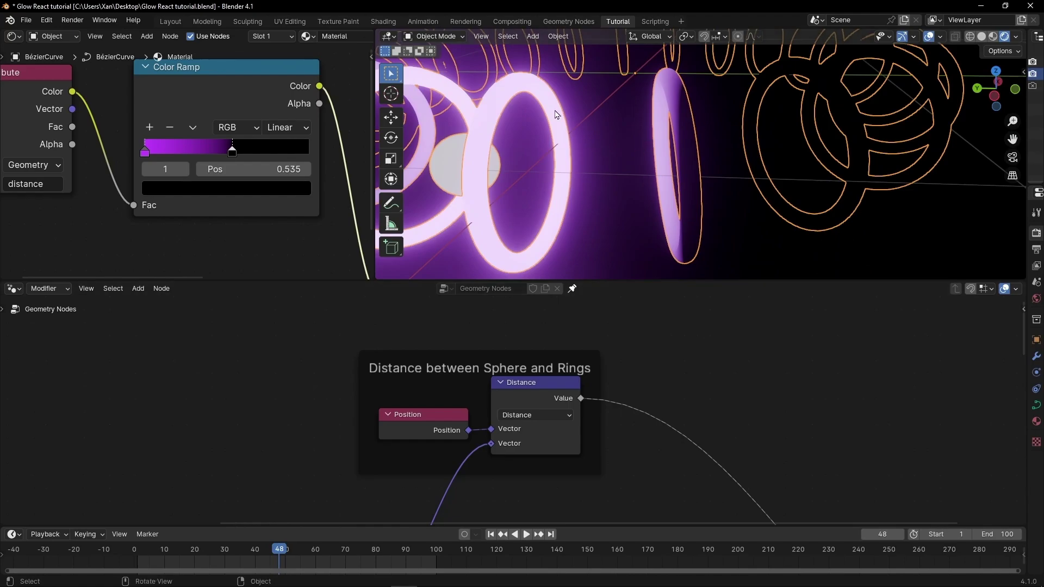
scroll(494, 170, down, 6)
scroll(598, 173, up, 2)
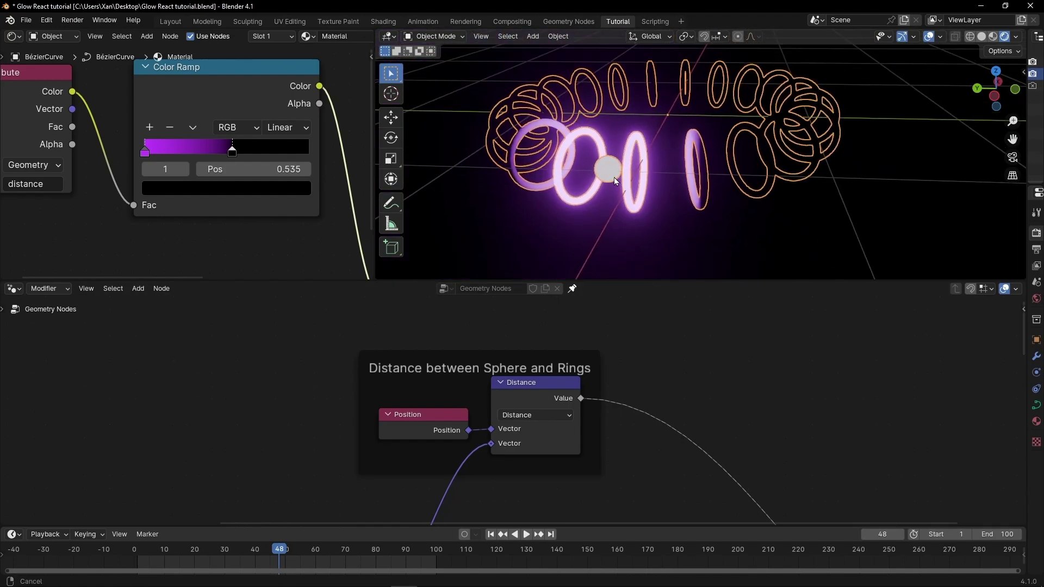
click(882, 188)
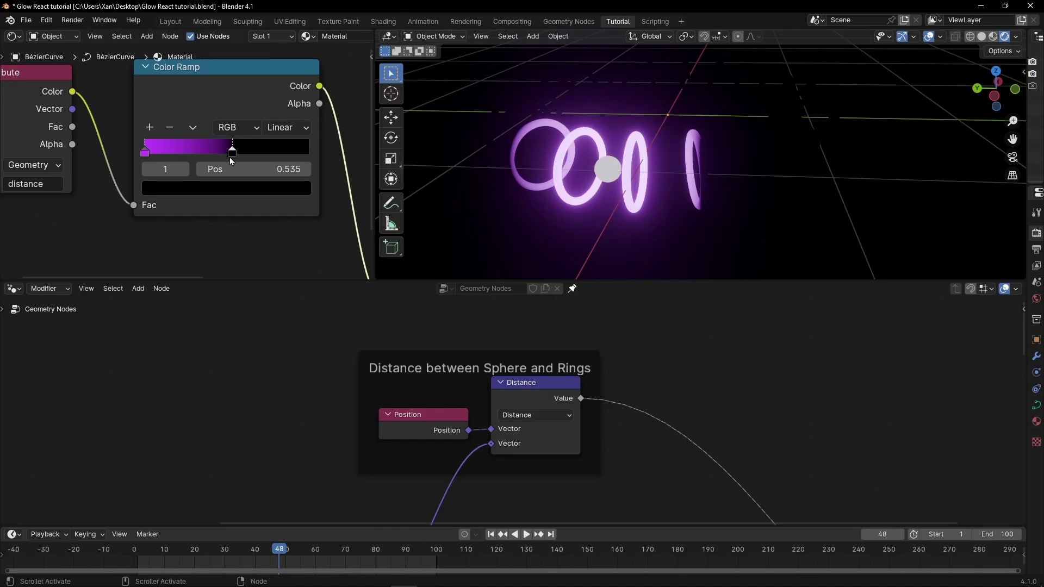
Set the Color Ramp's black stop to 1.000, and add a middle stop at 0.500 coloured bright orange-red.
drag(238, 156, 318, 154)
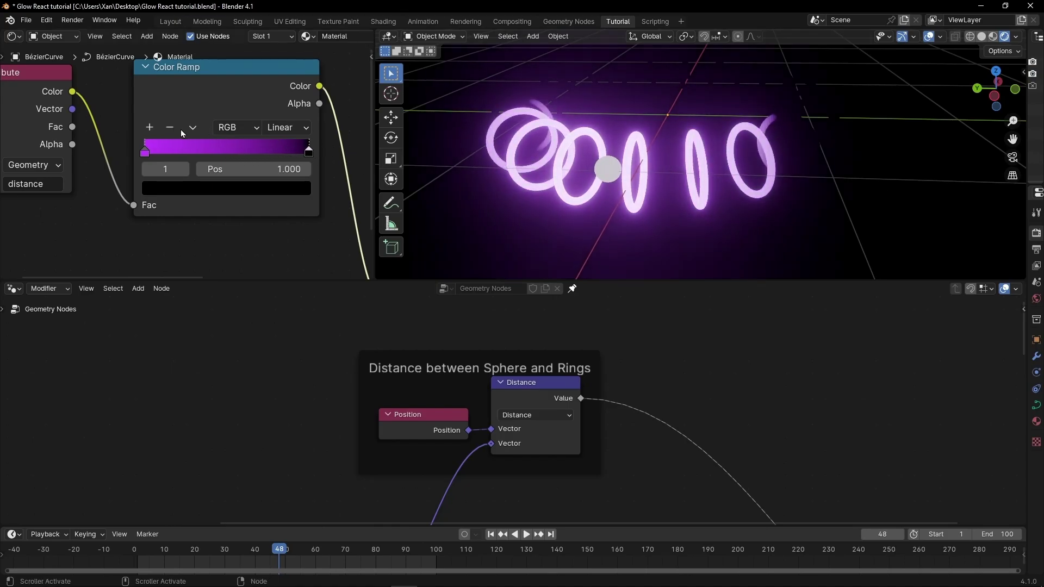
click(149, 127)
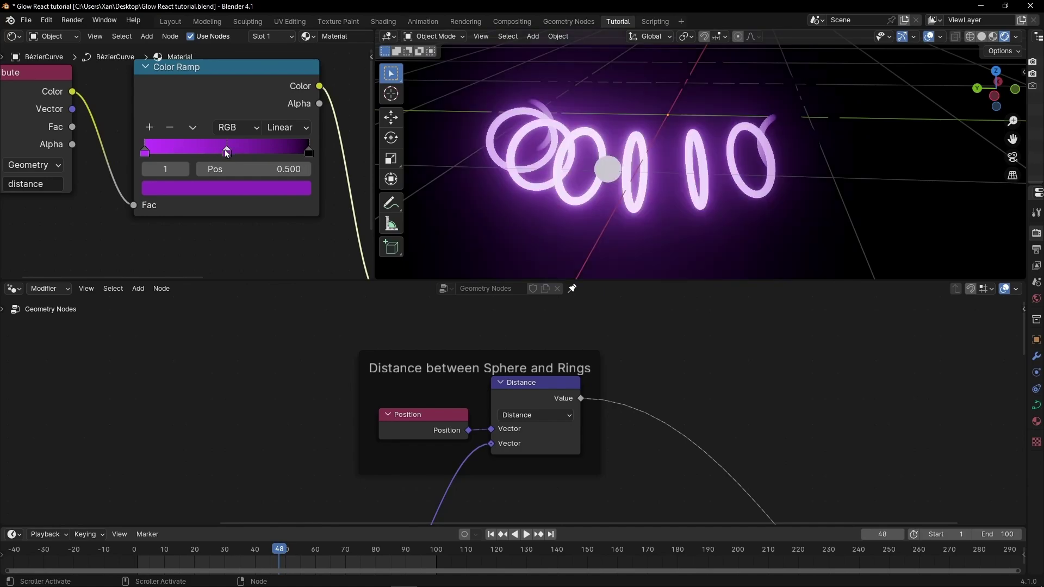
click(226, 189)
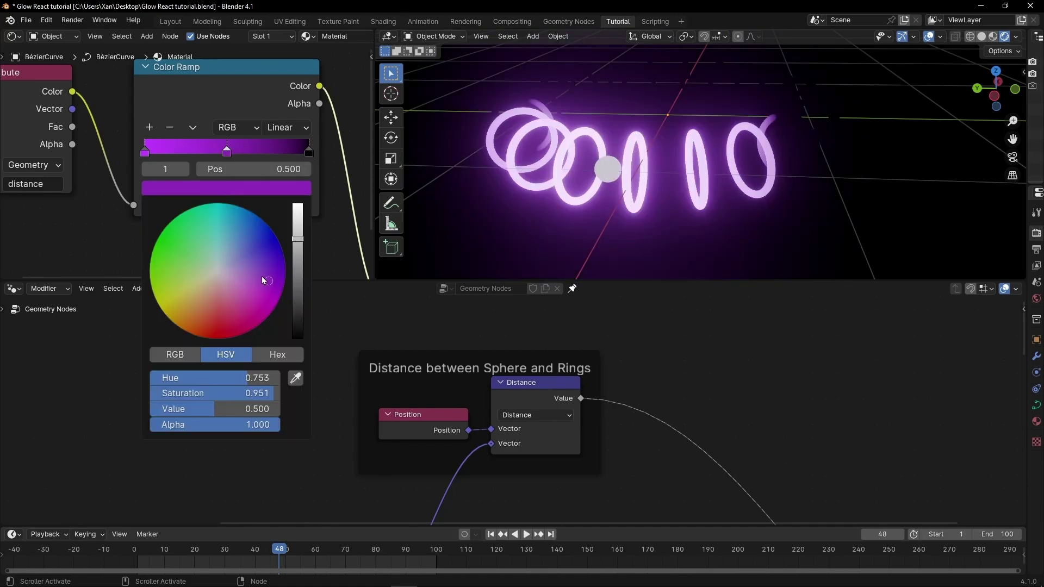
drag(300, 248, 298, 204)
drag(226, 288, 208, 318)
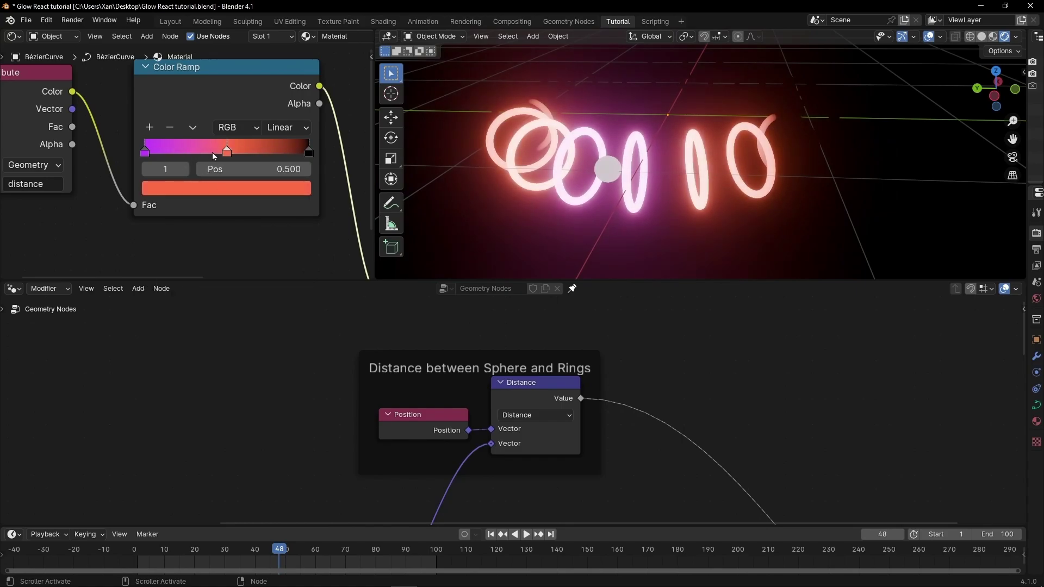
Set the Color Ramp's purple stop position to 0.311 and play the animation to preview the two-colour glow.
drag(152, 155, 196, 153)
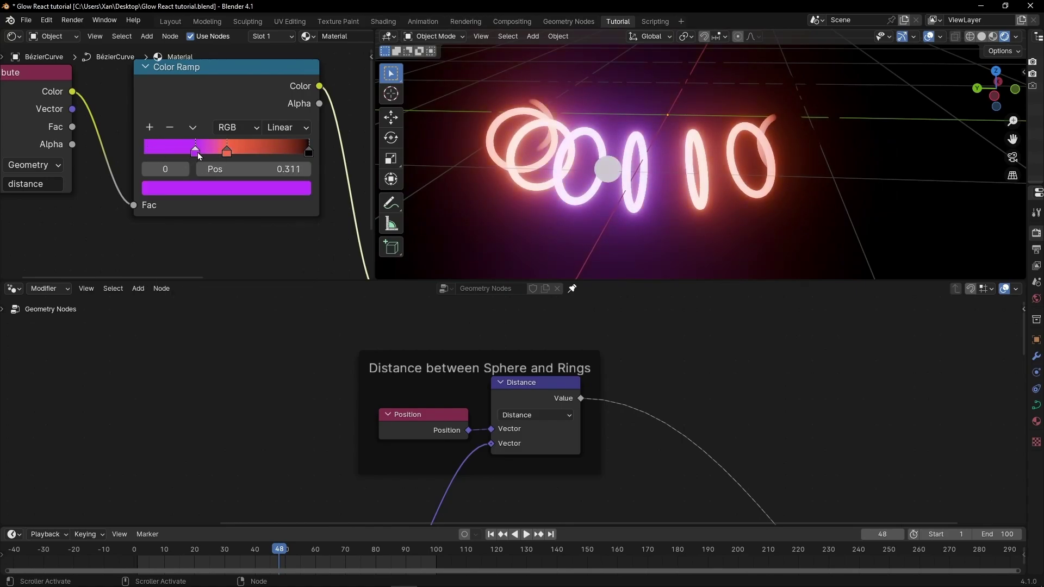
key(space)
key(space)
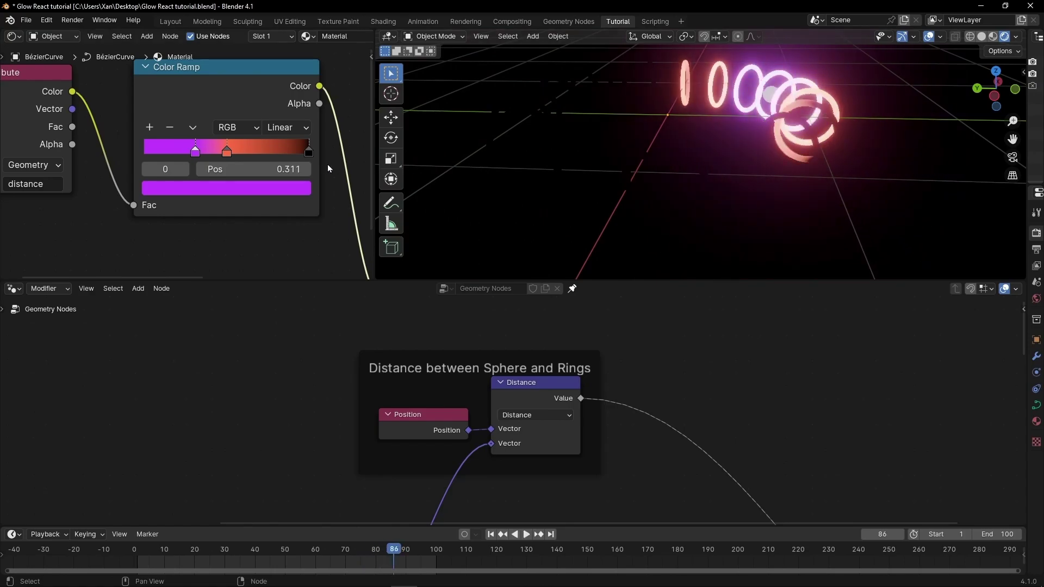
Reposition the Color Ramp stops with purple at 0.071, orange-red at 0.442 and black slightly in from the ramp's end.
drag(309, 153, 280, 154)
drag(195, 153, 157, 153)
drag(230, 152, 217, 153)
Preview the two-colour glow in the animation and delete the orange-red stop from the Color Ramp.
key(space)
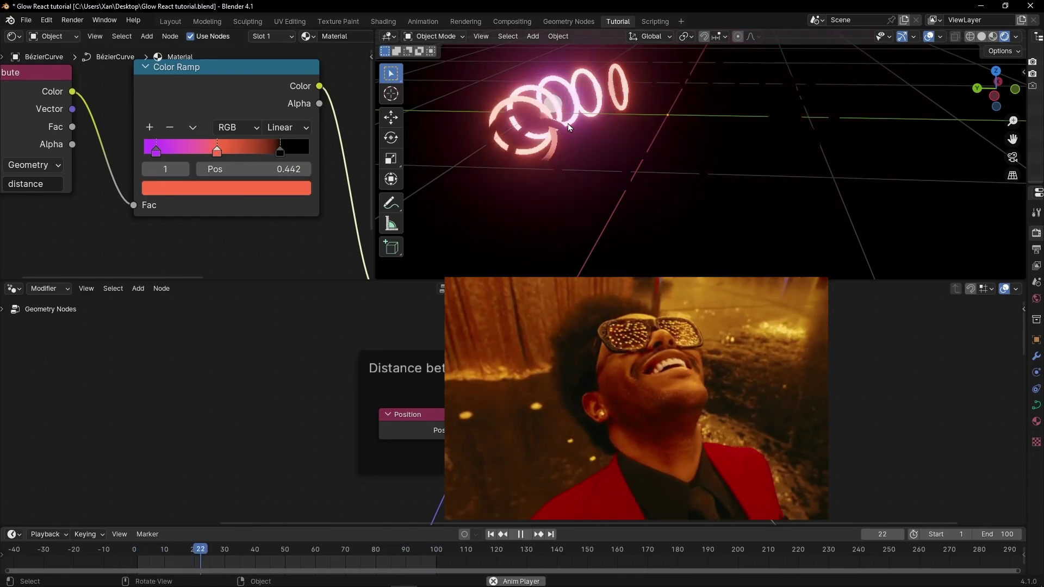
key(space)
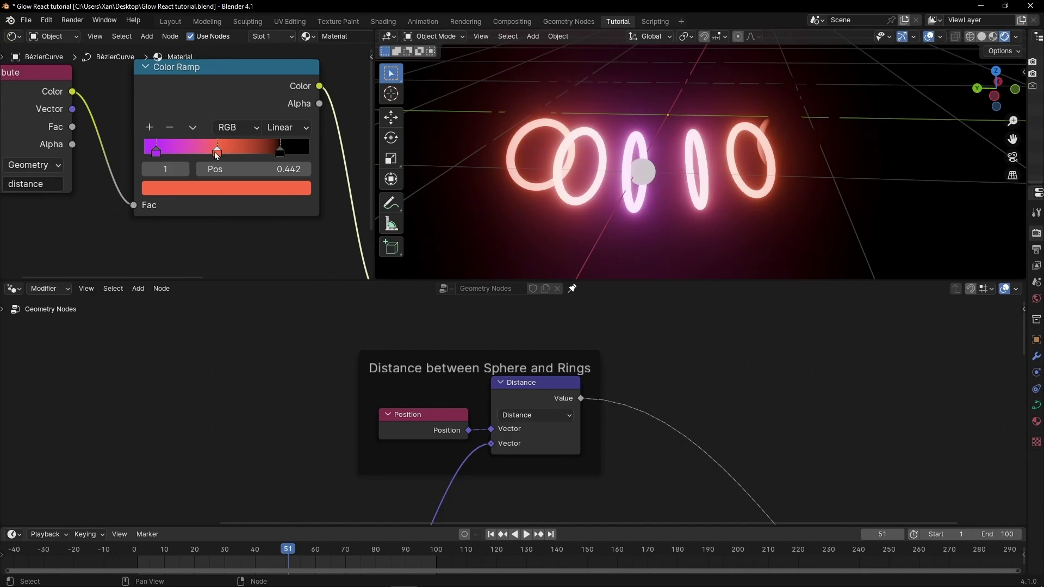
click(171, 130)
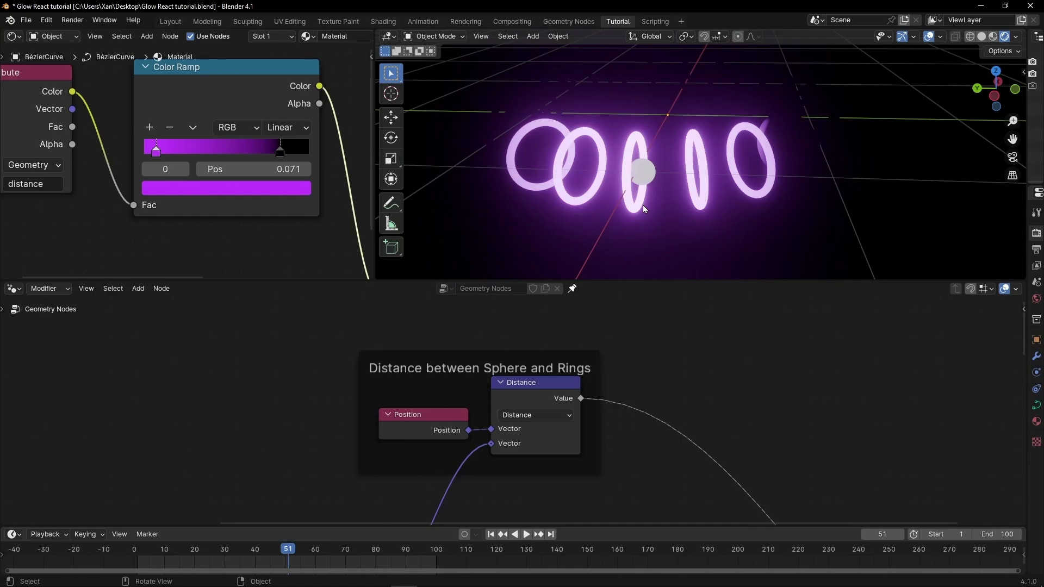
Add a Map Range node and insert it on the link leaving the Distance node's Value output.
scroll(625, 381, down, 2)
middle_drag(664, 397, 578, 352)
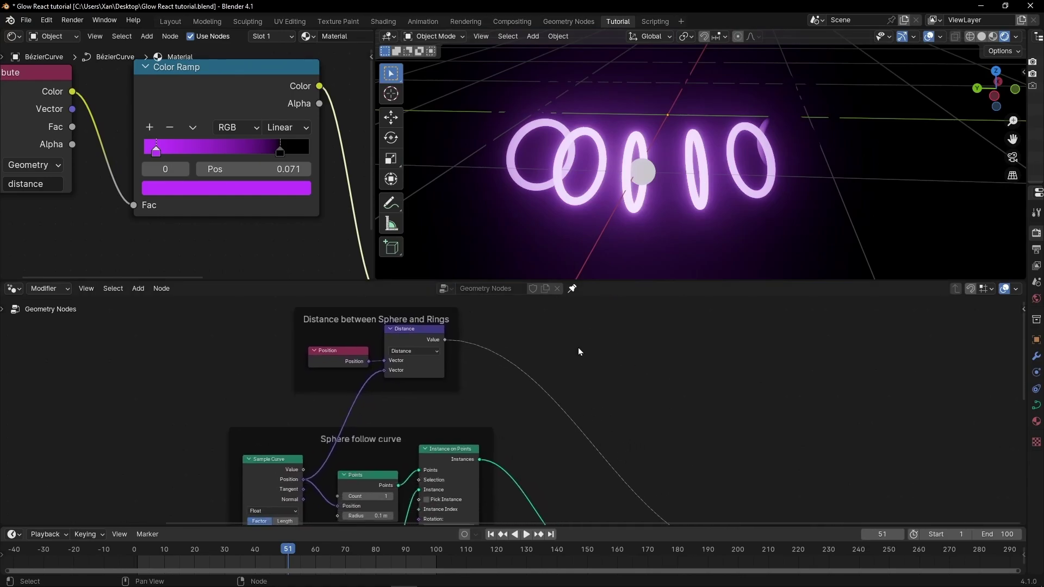
key(shift+a)
text(map rang)
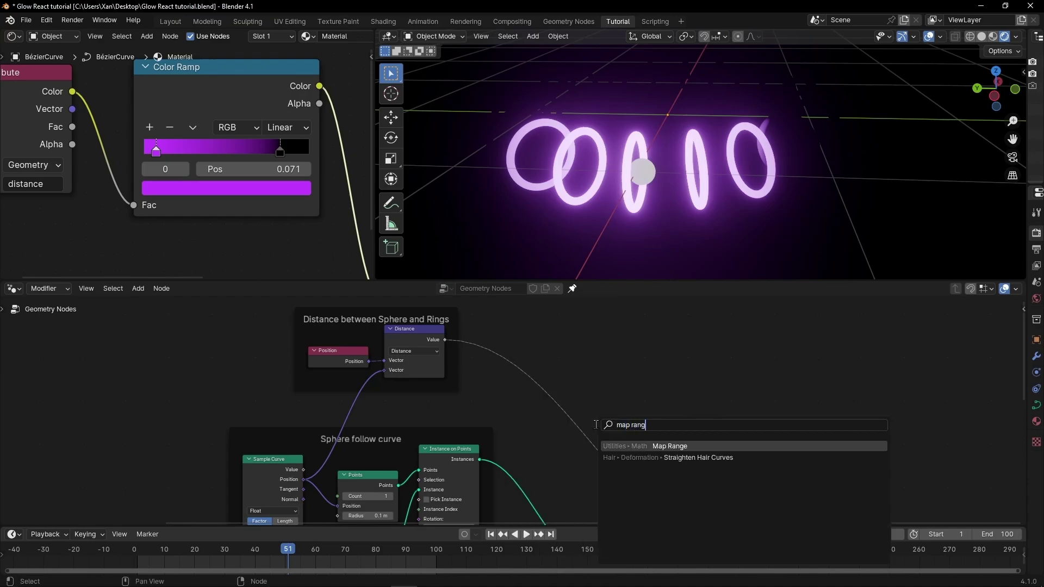
key(Return)
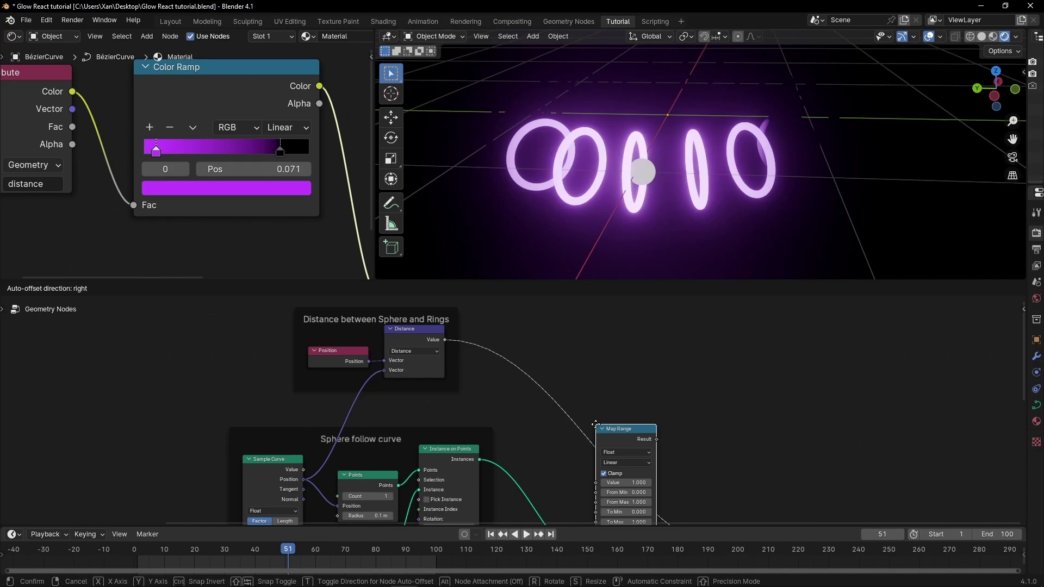
click(596, 424)
Try Map Range's From Max at 0.480 and play the animation to preview the tighter glow.
scroll(577, 381, up, 6)
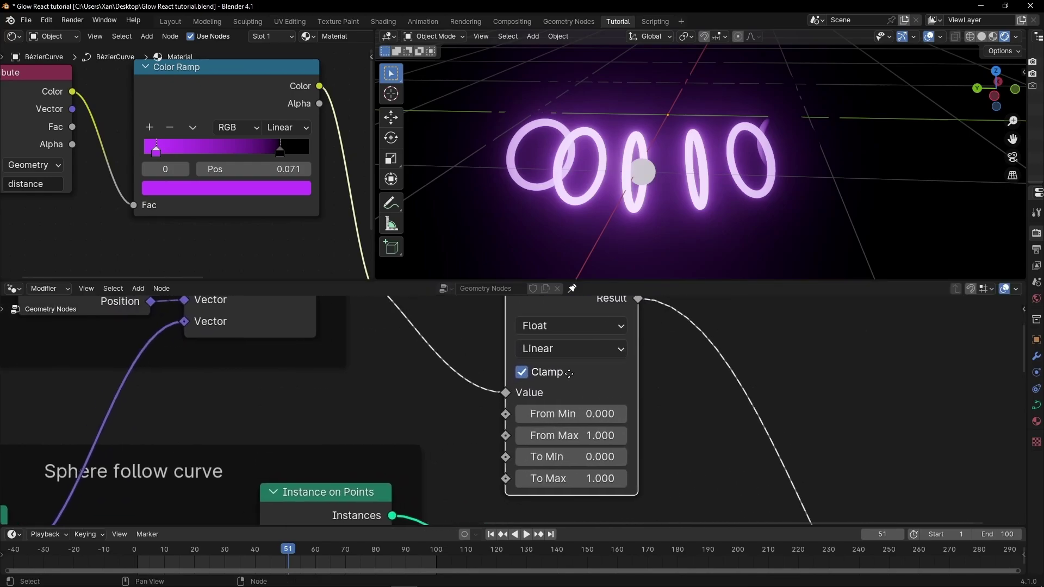
middle_drag(570, 373, 511, 364)
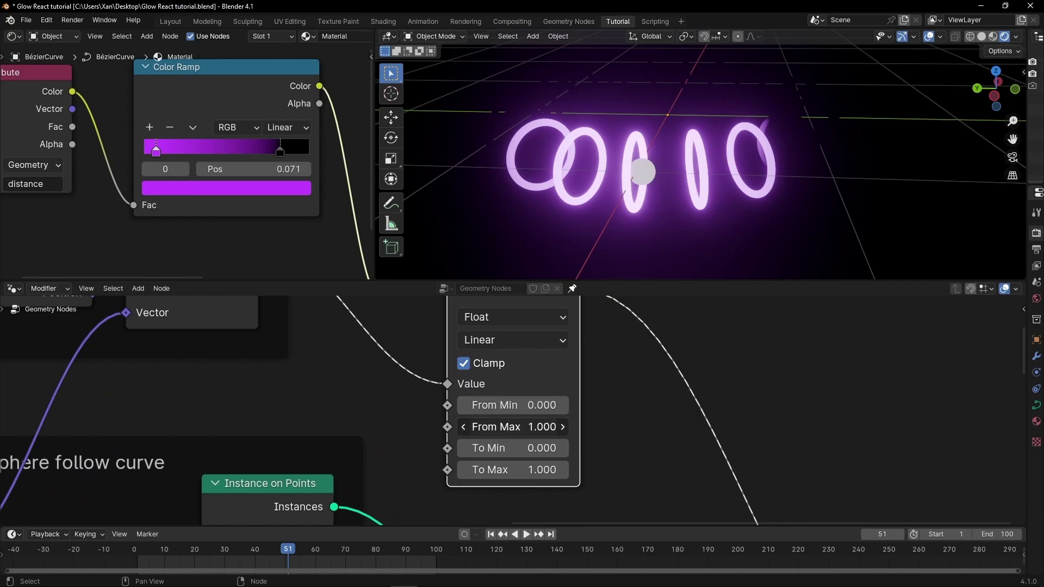
drag(514, 427, 443, 427)
key(space)
key(Escape)
key(space)
key(space)
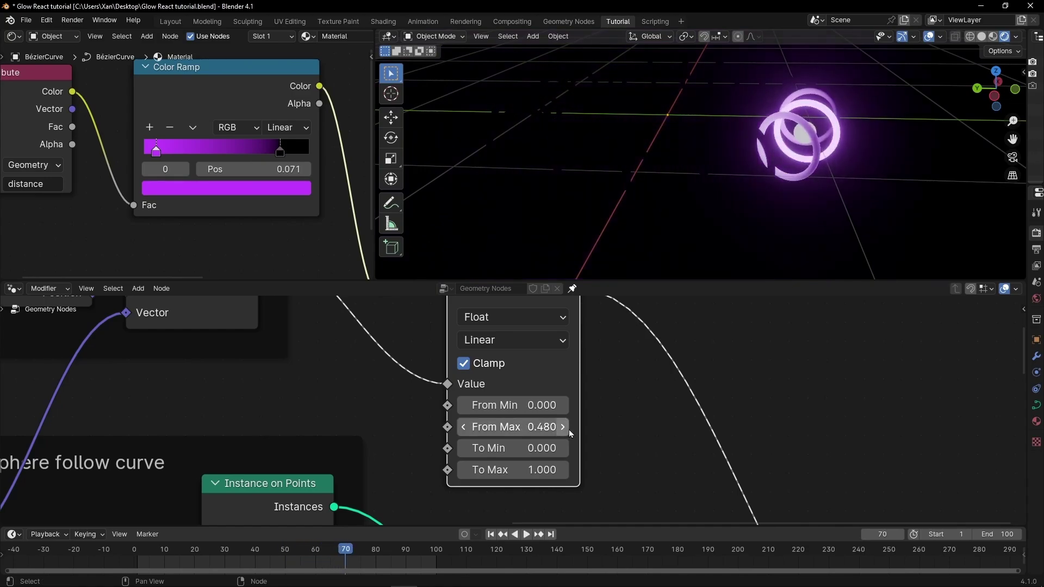
Set Map Range's From Max to 1, and move the Color Ramp's purple stop to the ramp's start and black stop to 1.000.
click(547, 428)
text(1)
key(Return)
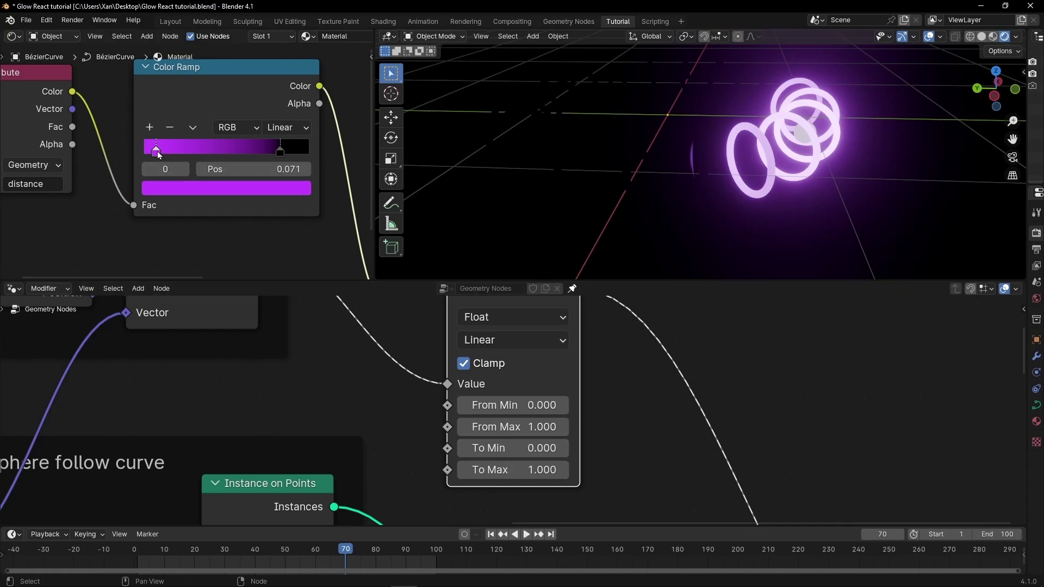
drag(158, 155, 126, 156)
drag(277, 153, 319, 153)
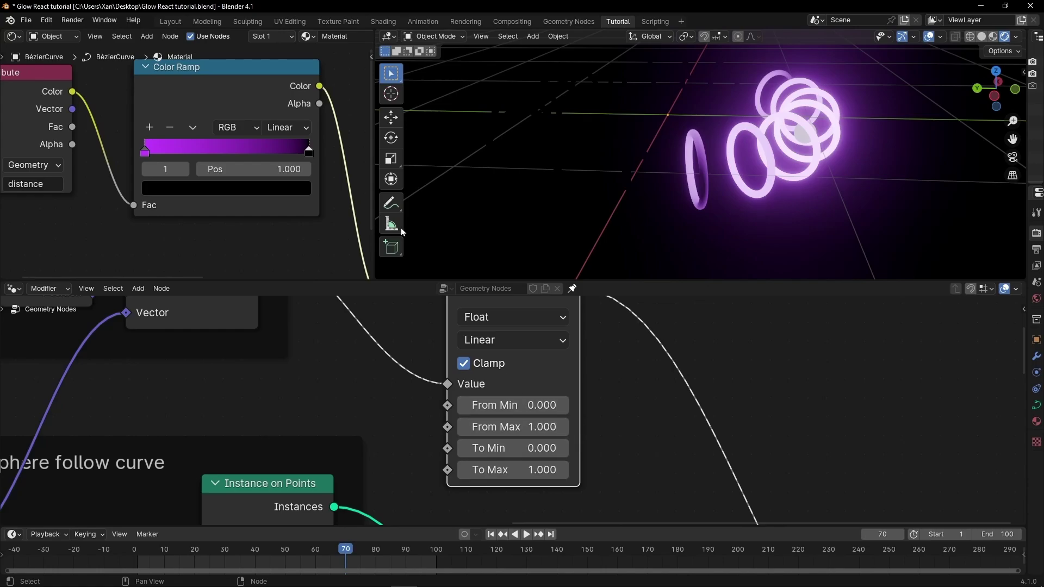
Try Map Range's To Min at 1 and play the animation to preview its effect on the rings.
middle_drag(857, 177, 675, 168)
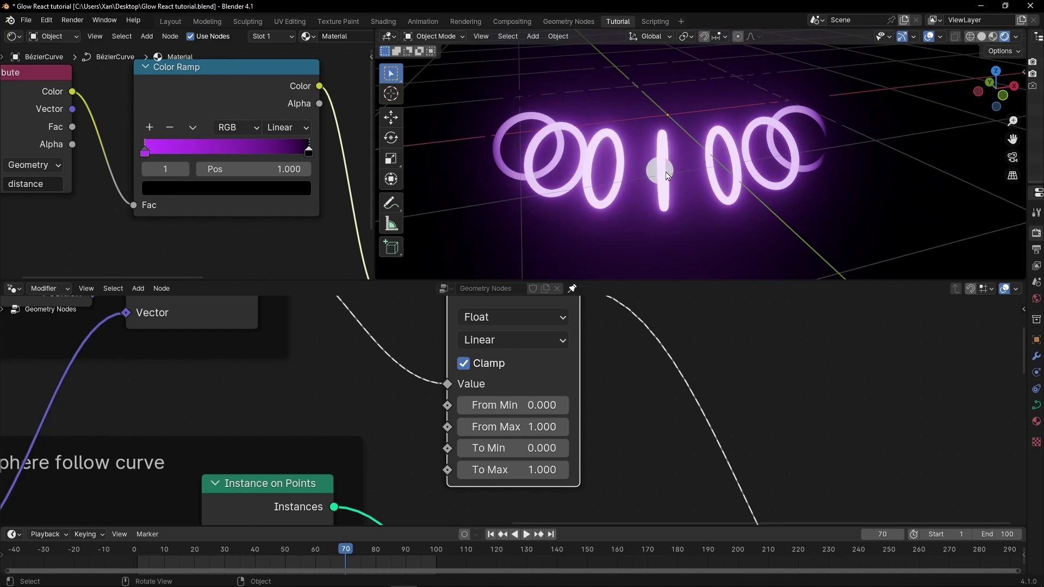
click(526, 446)
text(1)
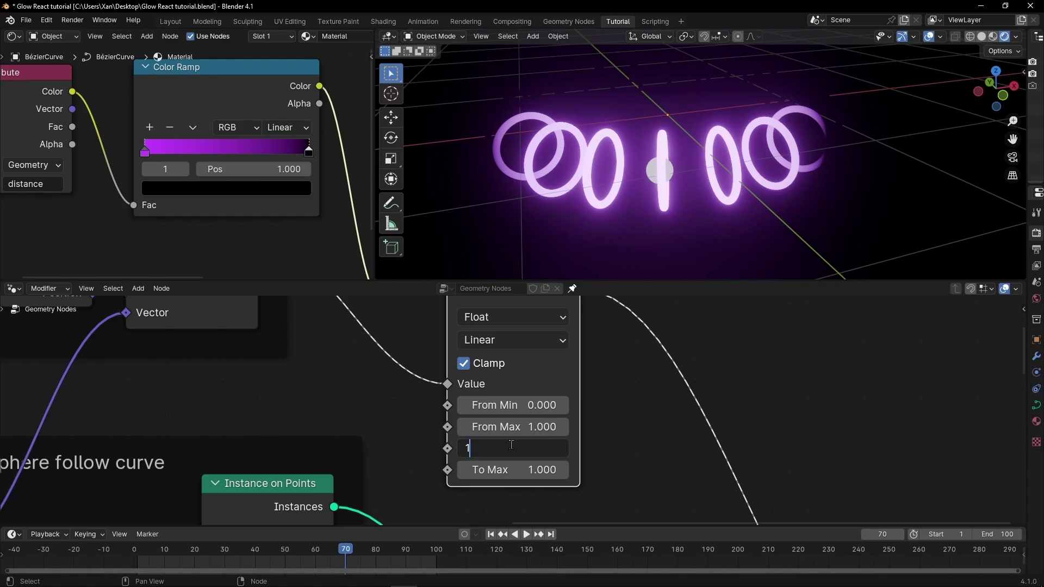
key(Return)
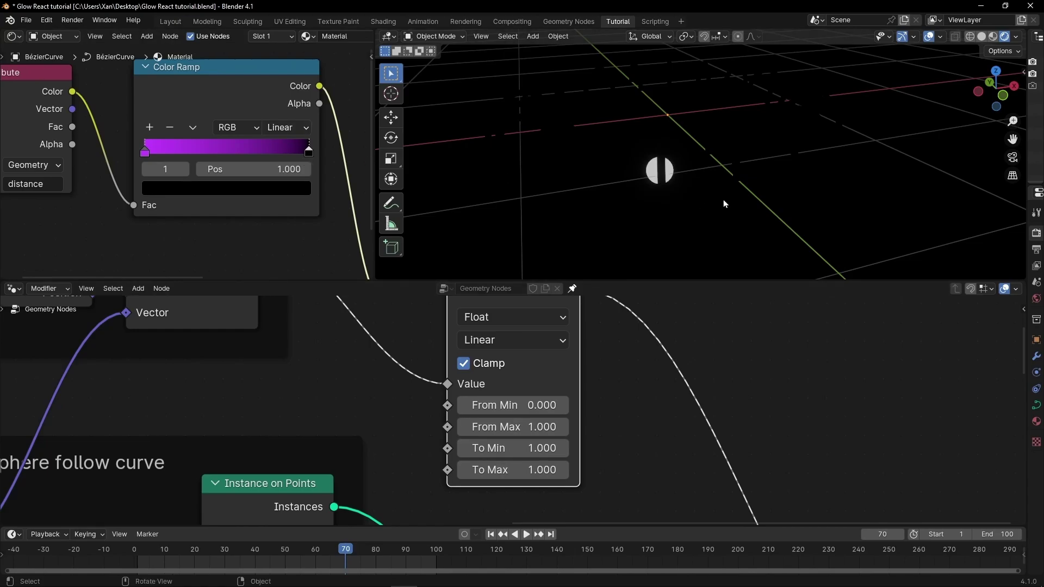
key(space)
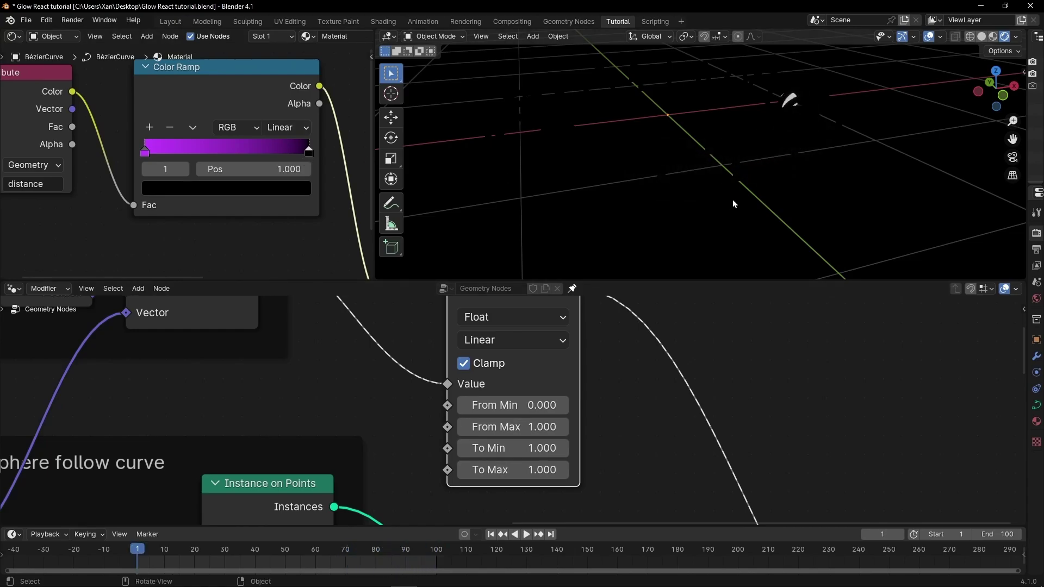
Set Map Range's To Min back to 0.
click(530, 448)
text(0)
key(Return)
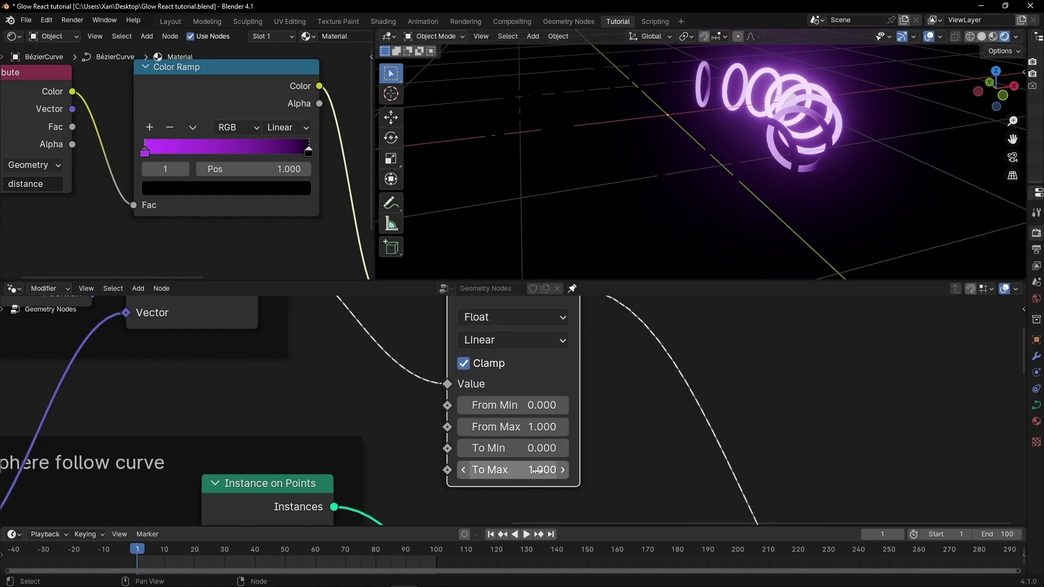
Try lowering Map Range's To Max to 0.700 in steps of 0.1.
click(465, 471)
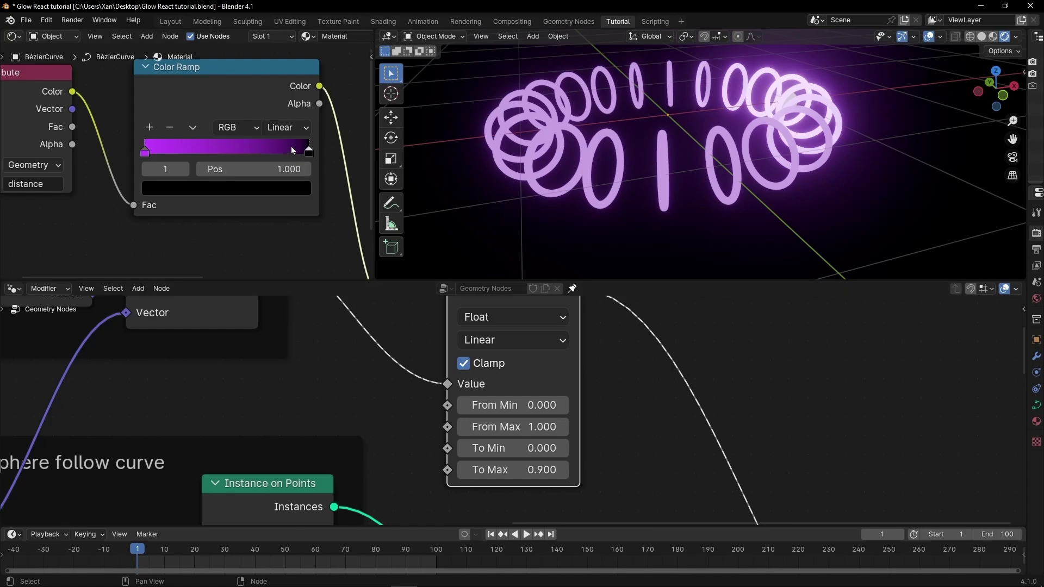
click(463, 469)
click(464, 470)
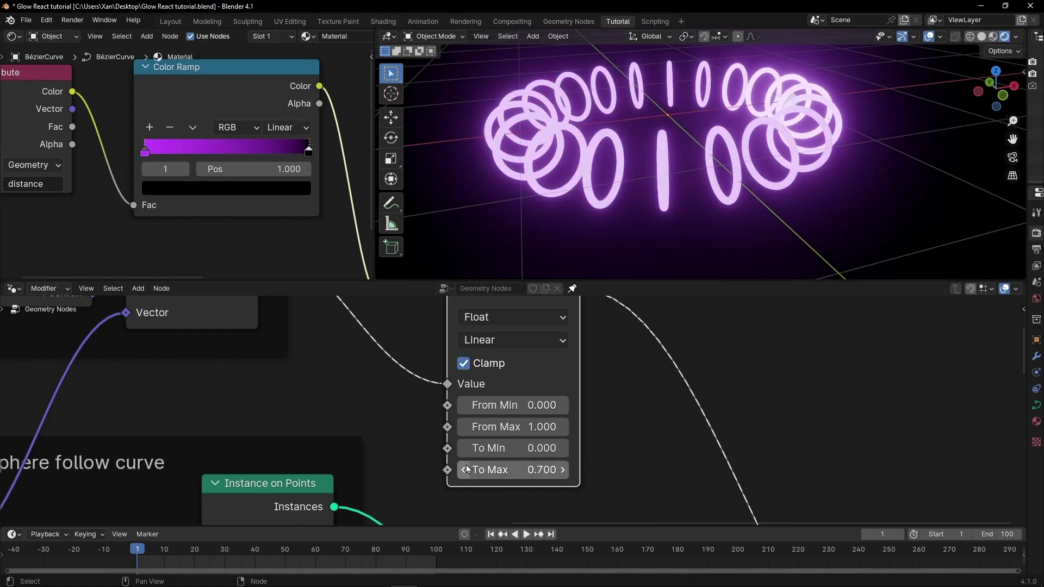
Undo the latest To Max reductions and reset To Max to its default value.
key(ctrl+z)
key(ctrl+z)
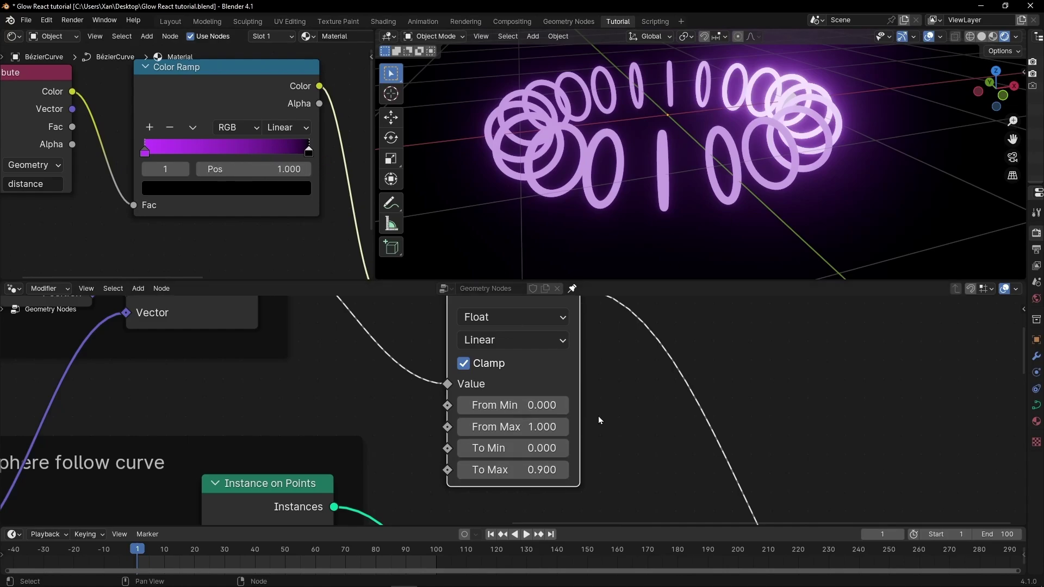
key(BackSpace)
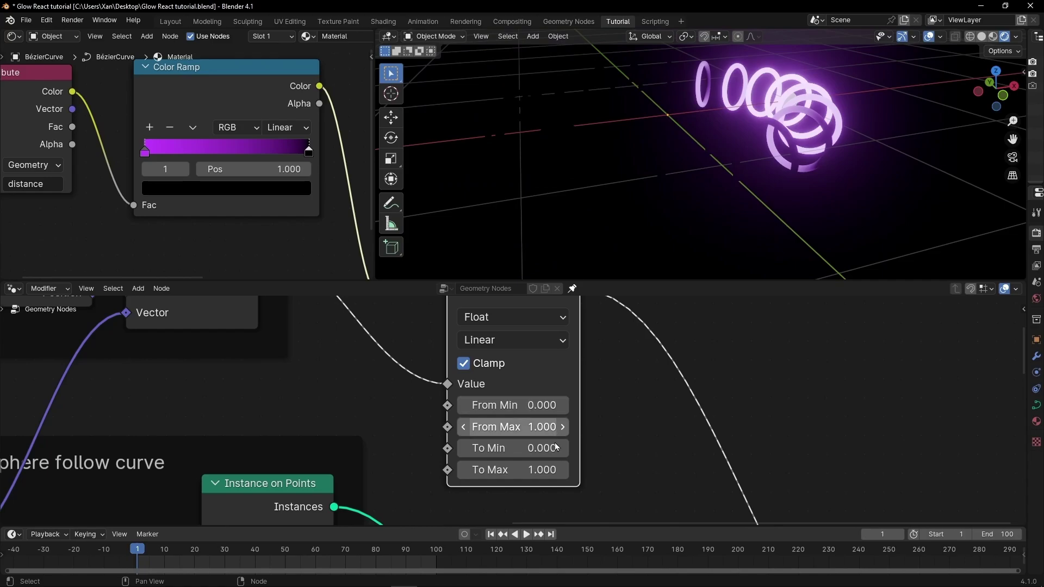
Save the file and maximize the geometry node editor to show the whole node tree.
key(ctrl+s)
scroll(554, 469, down, 6)
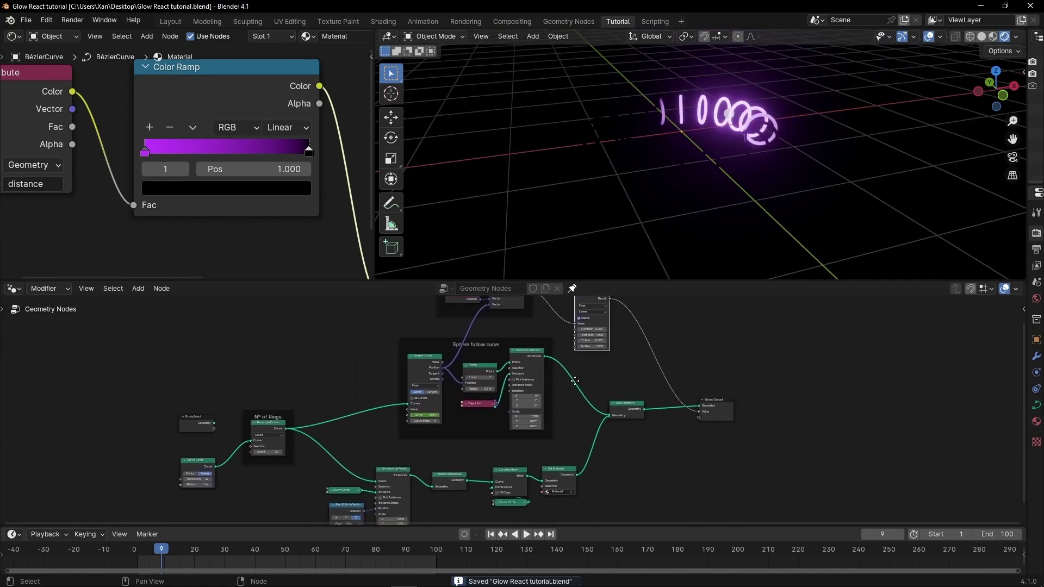
key(ctrl+space)
scroll(492, 361, up, 4)
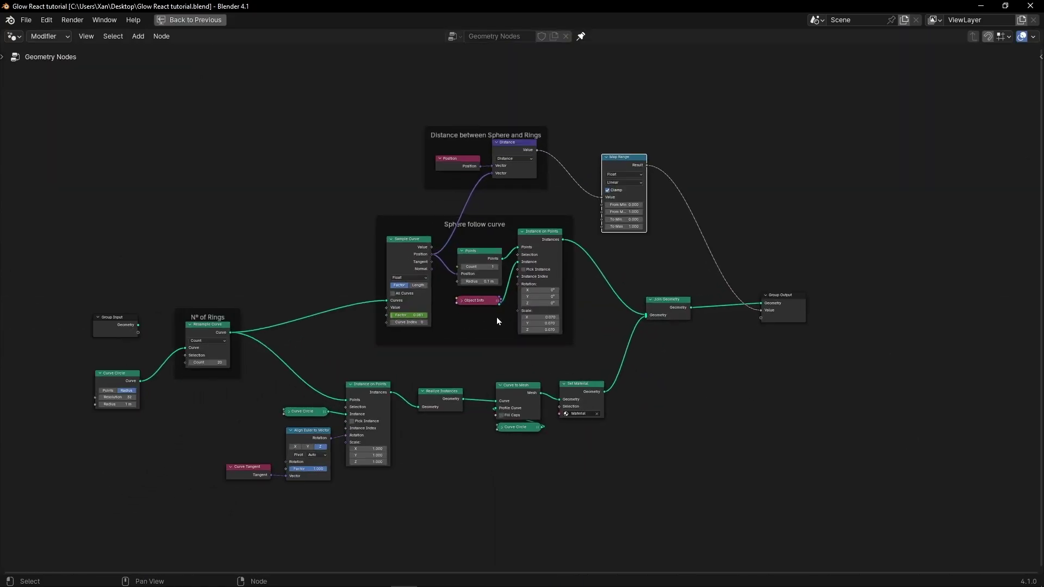
middle_drag(497, 317, 586, 320)
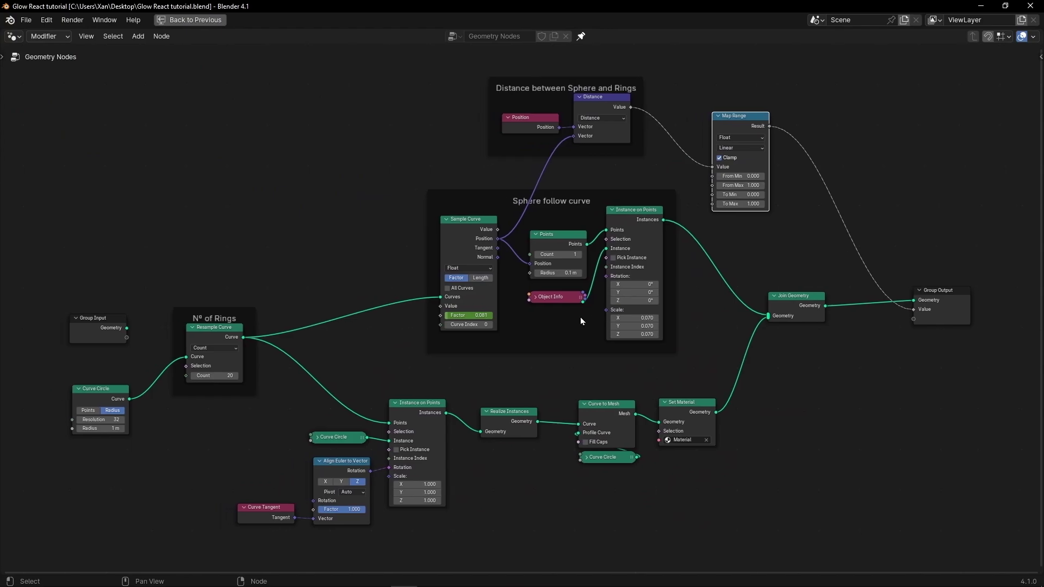